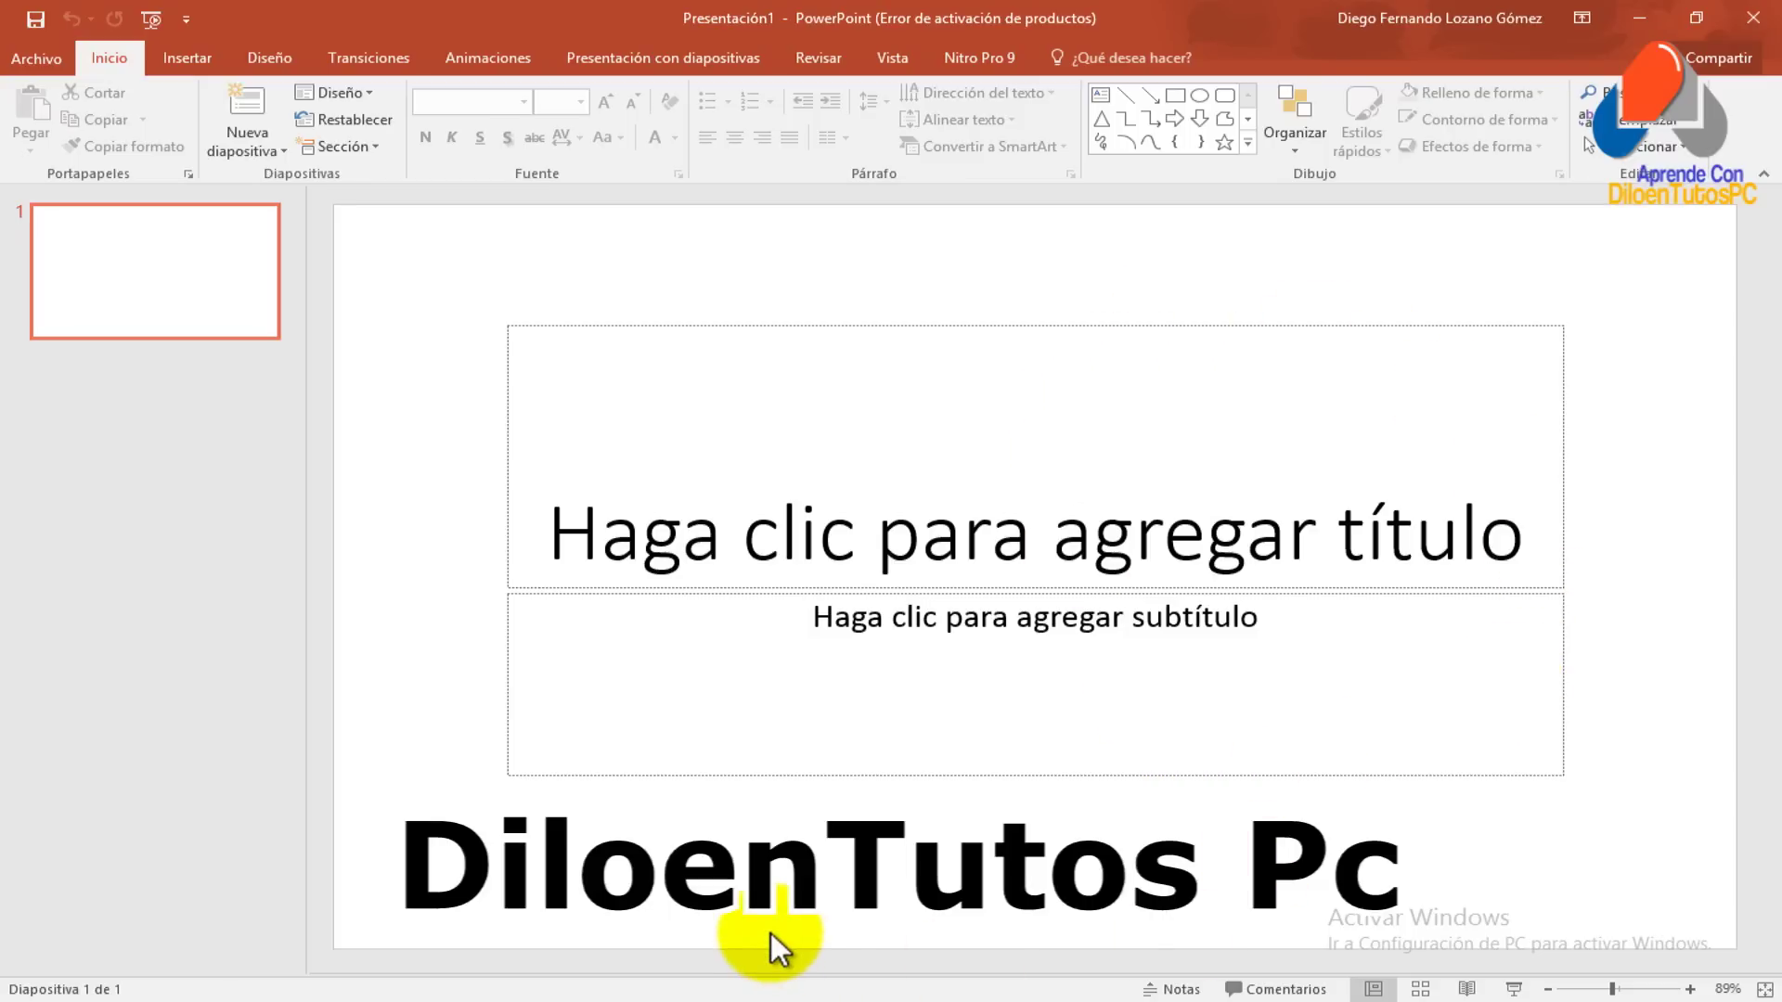
- Change the slide to the En blanco layout, removing the title and subtitle placeholders
click(366, 97)
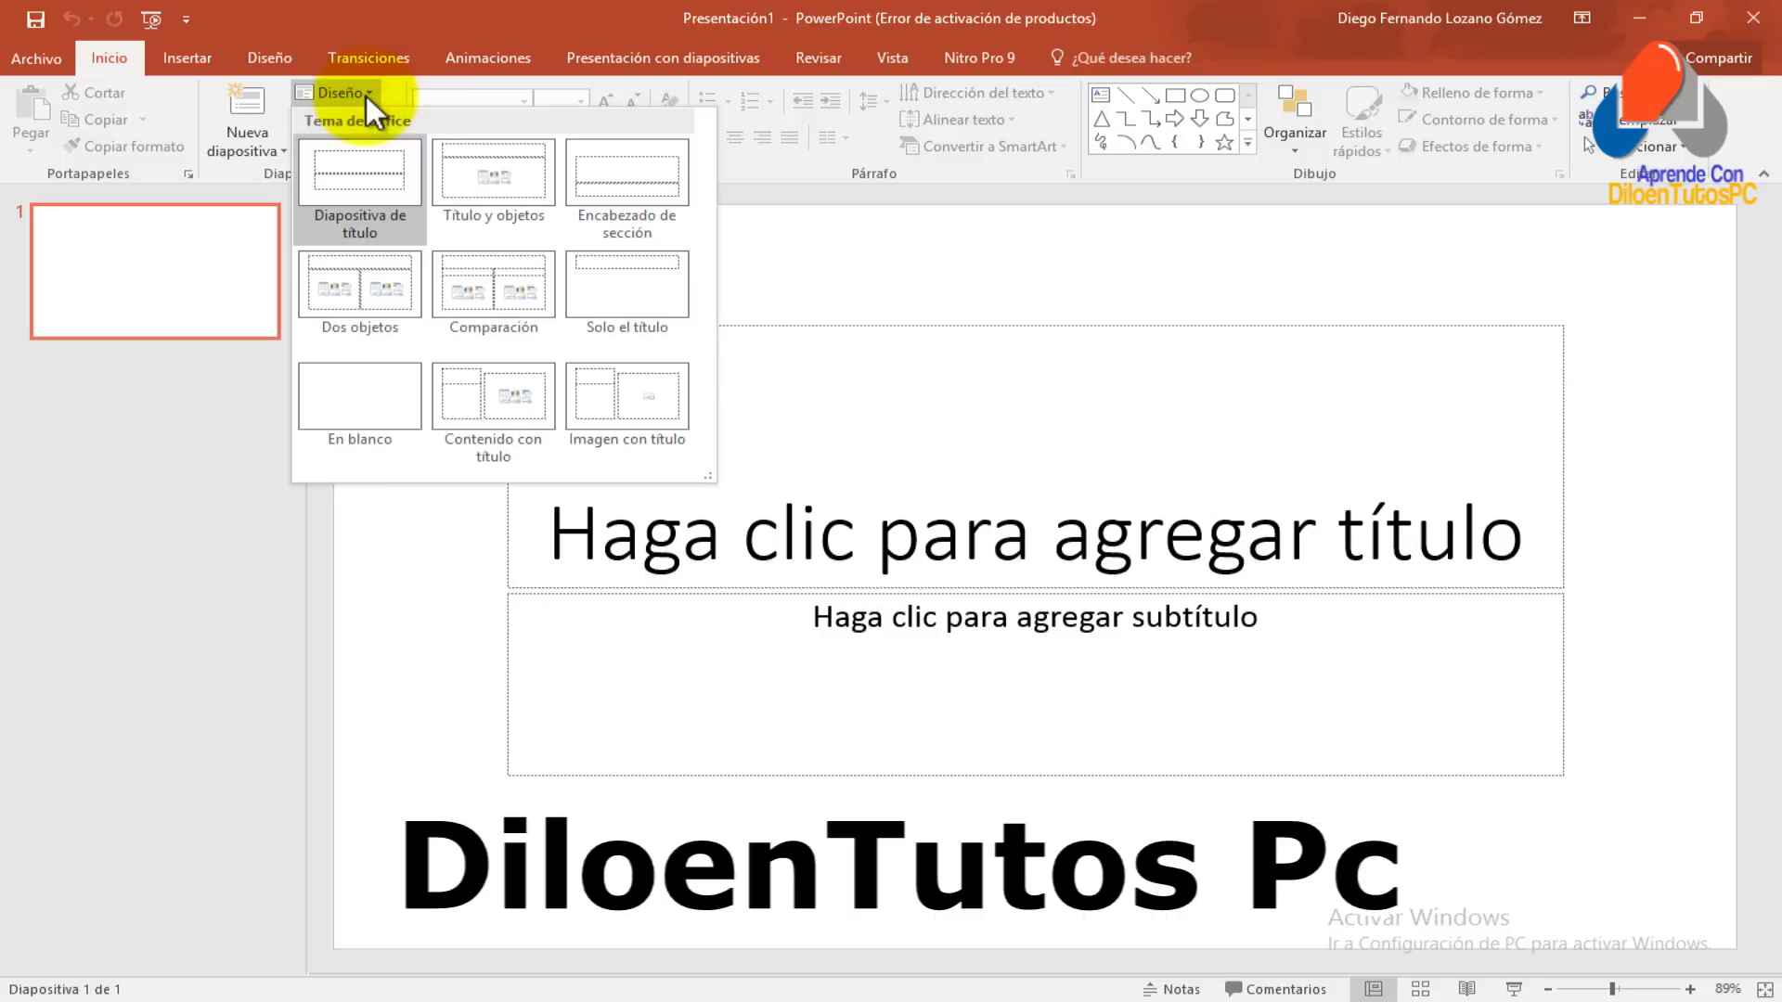
click(364, 399)
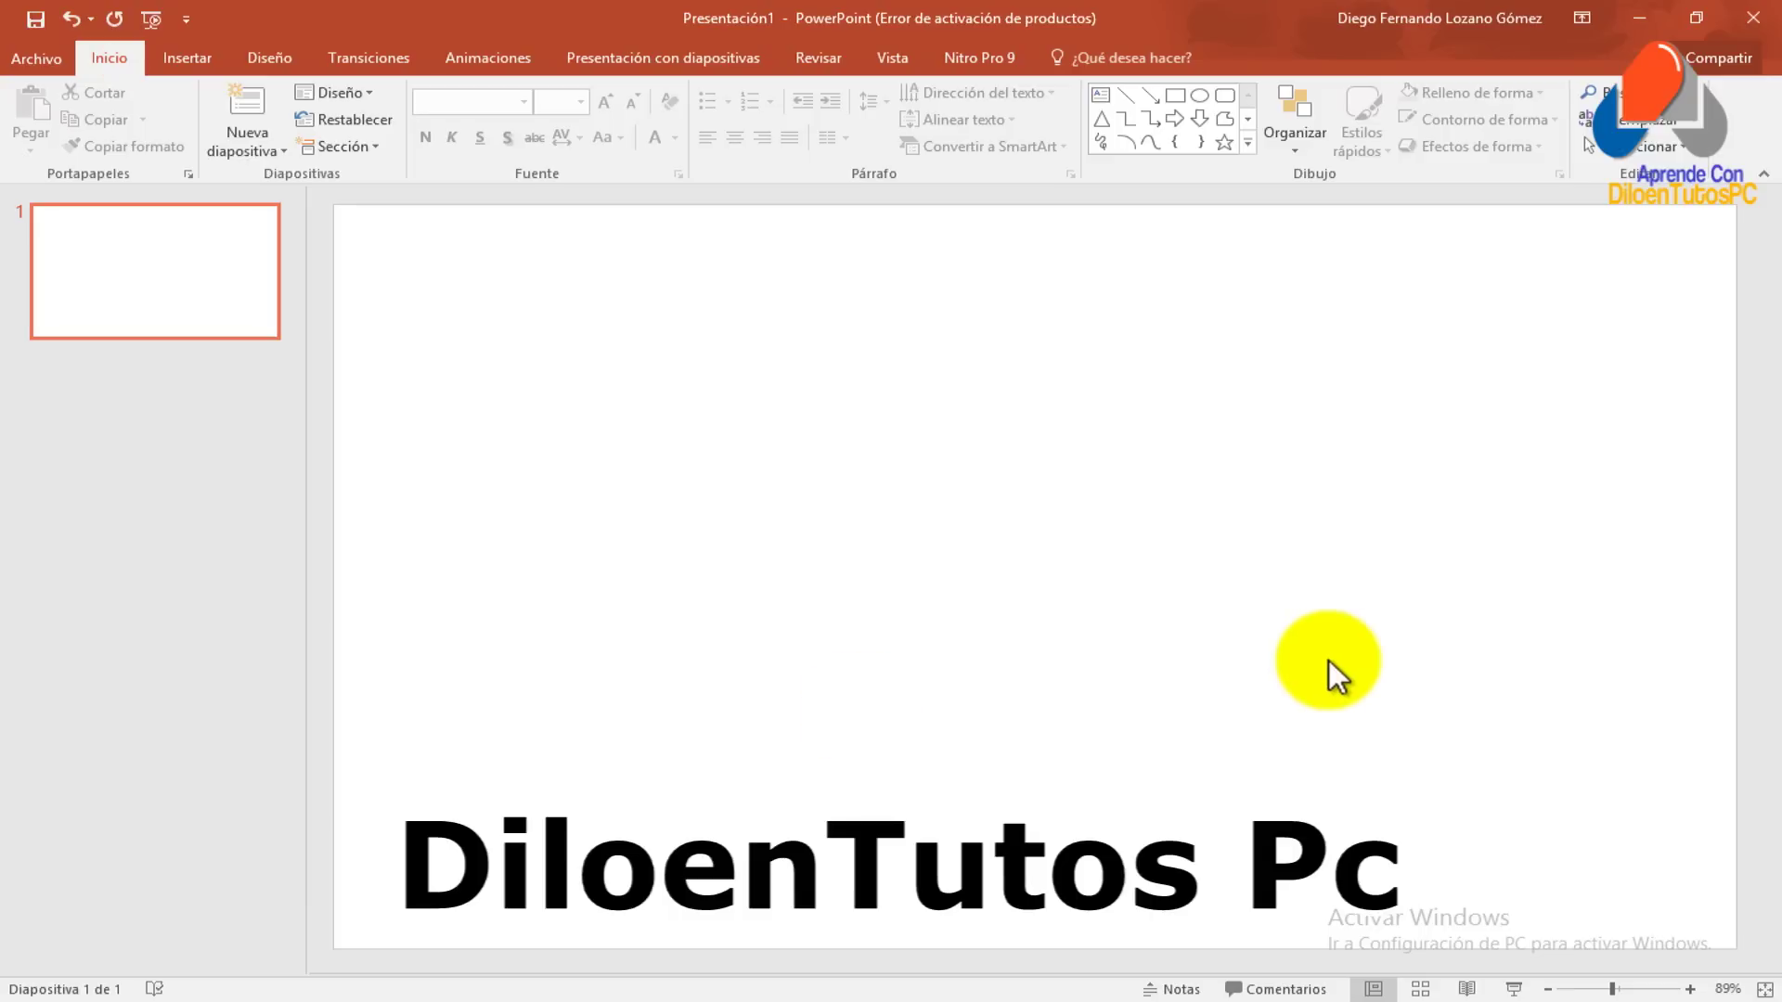
click(197, 61)
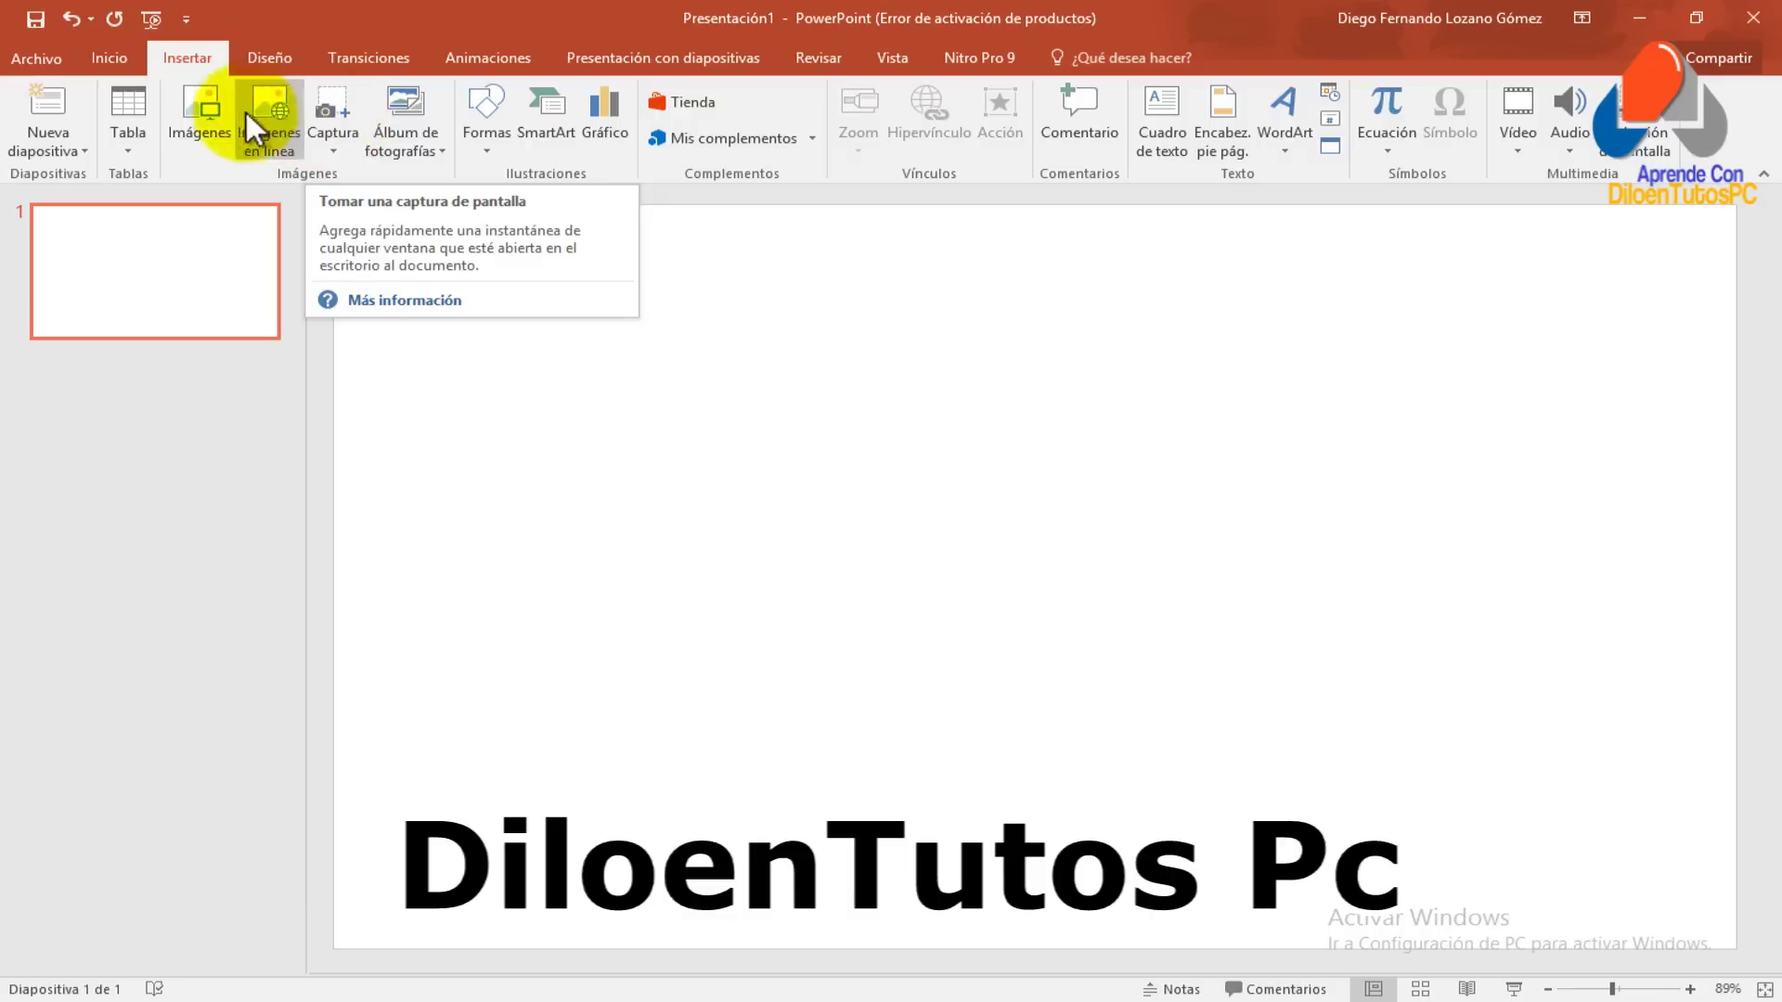
- Insert the photo 1855302 from Escritorio > fotos and nudge it up and left
click(197, 119)
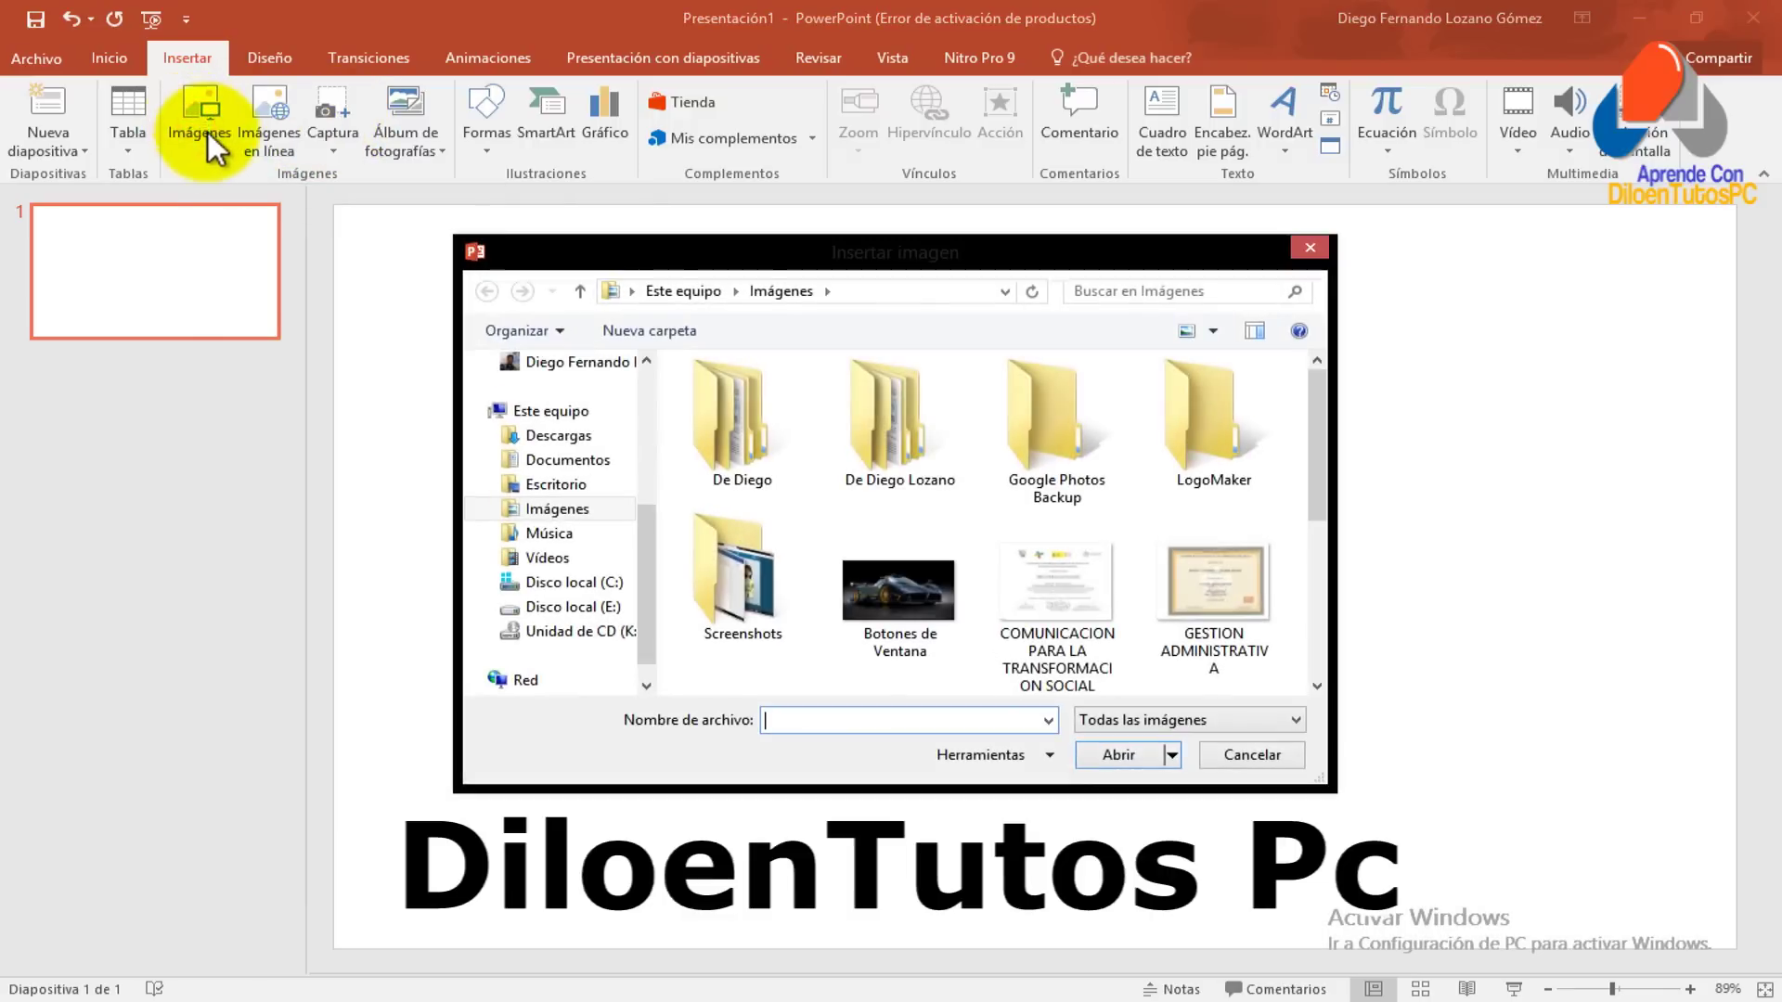
drag(867, 266, 854, 291)
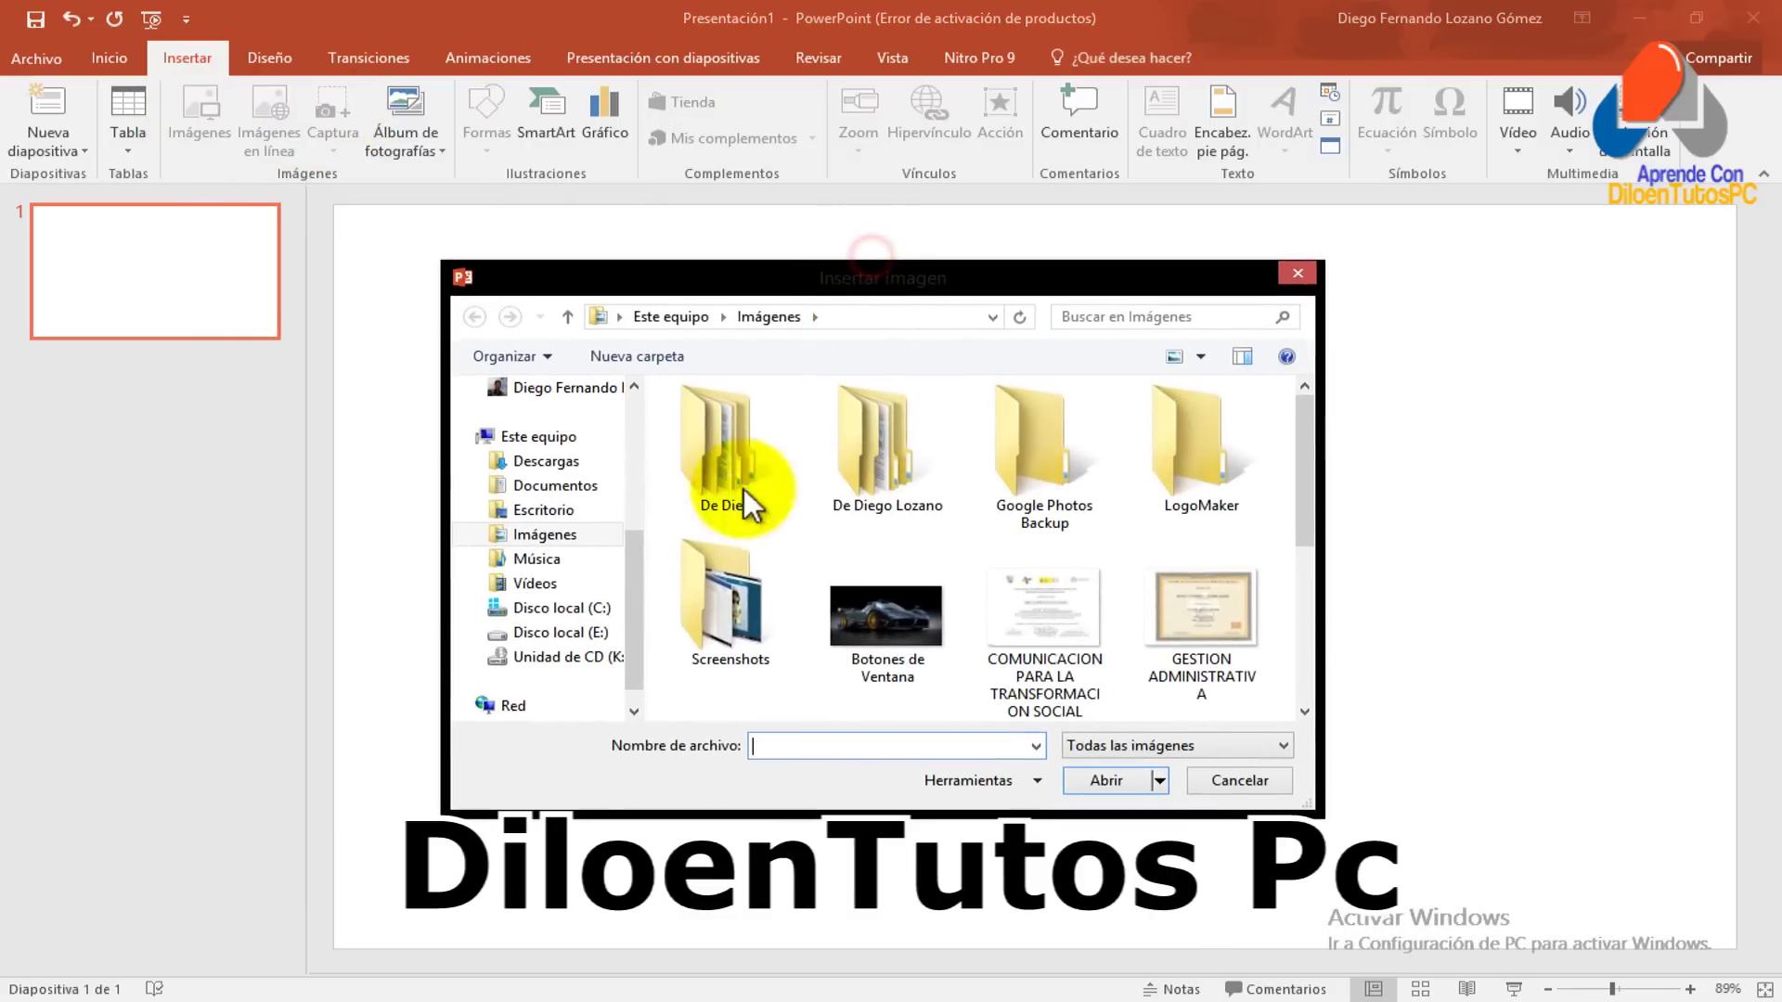
scroll(650, 575, up, 1)
scroll(645, 557, up, 1)
mouse_move(640, 536)
mouse_down()
mouse_move(637, 510)
mouse_move(654, 625)
mouse_up()
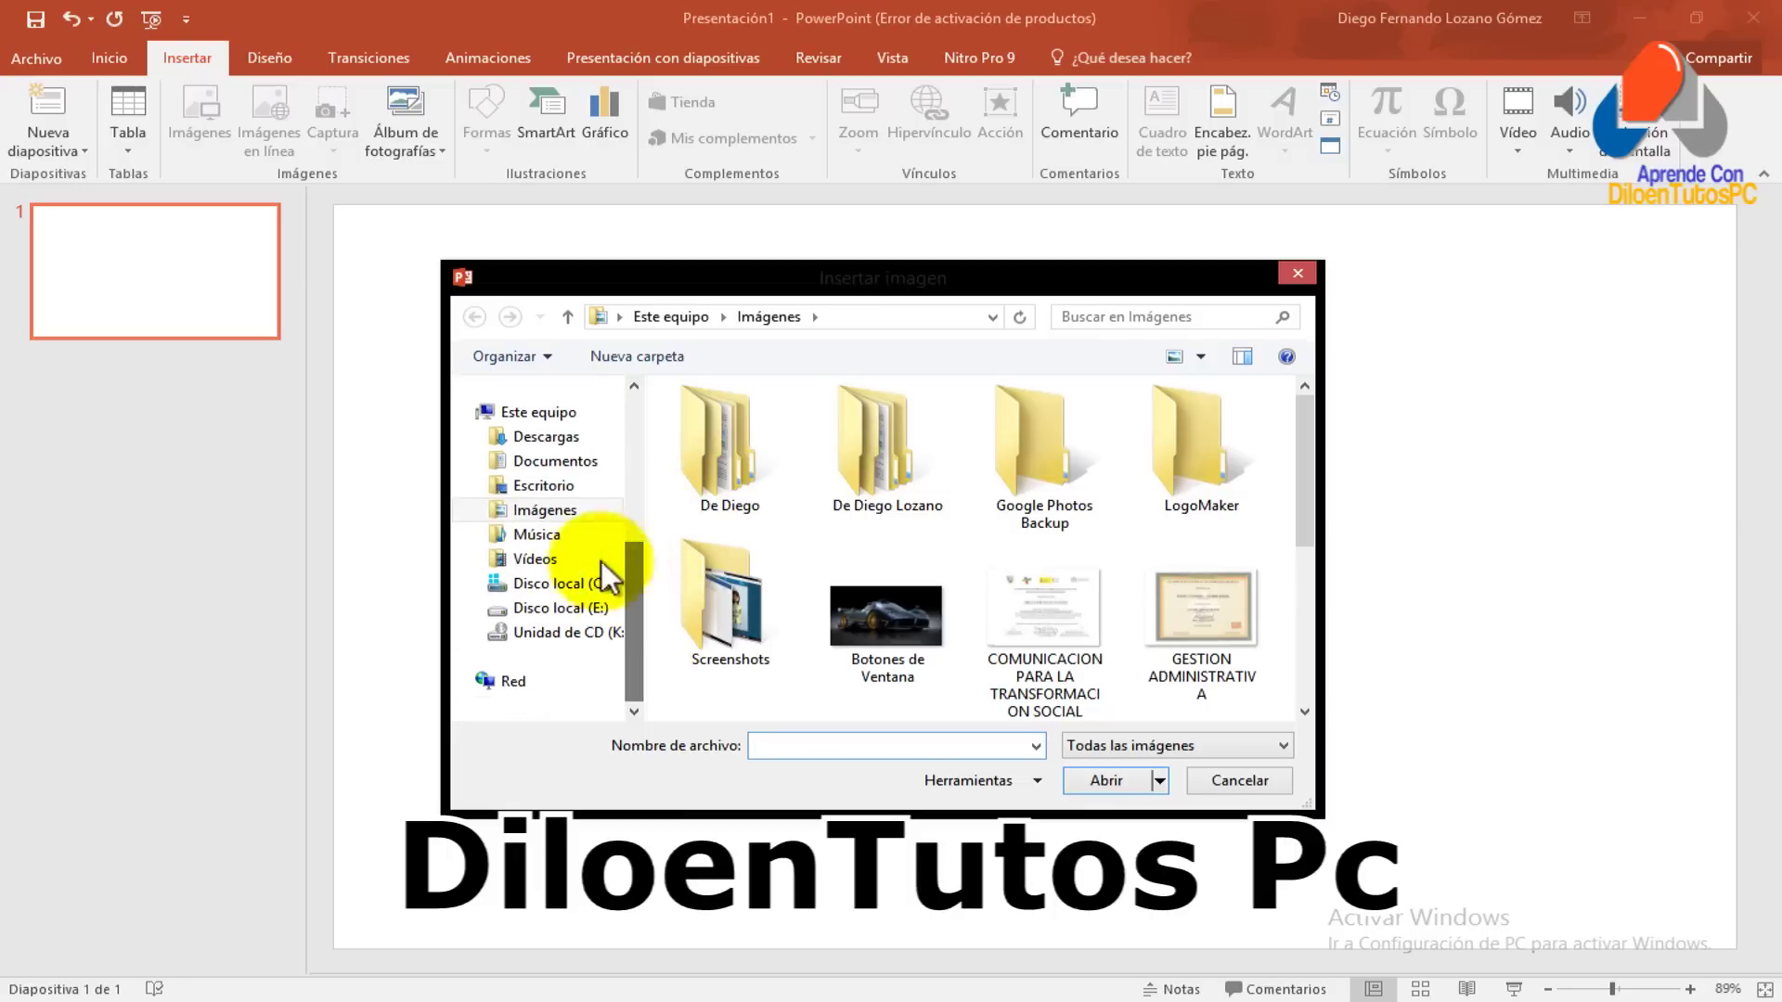
click(547, 487)
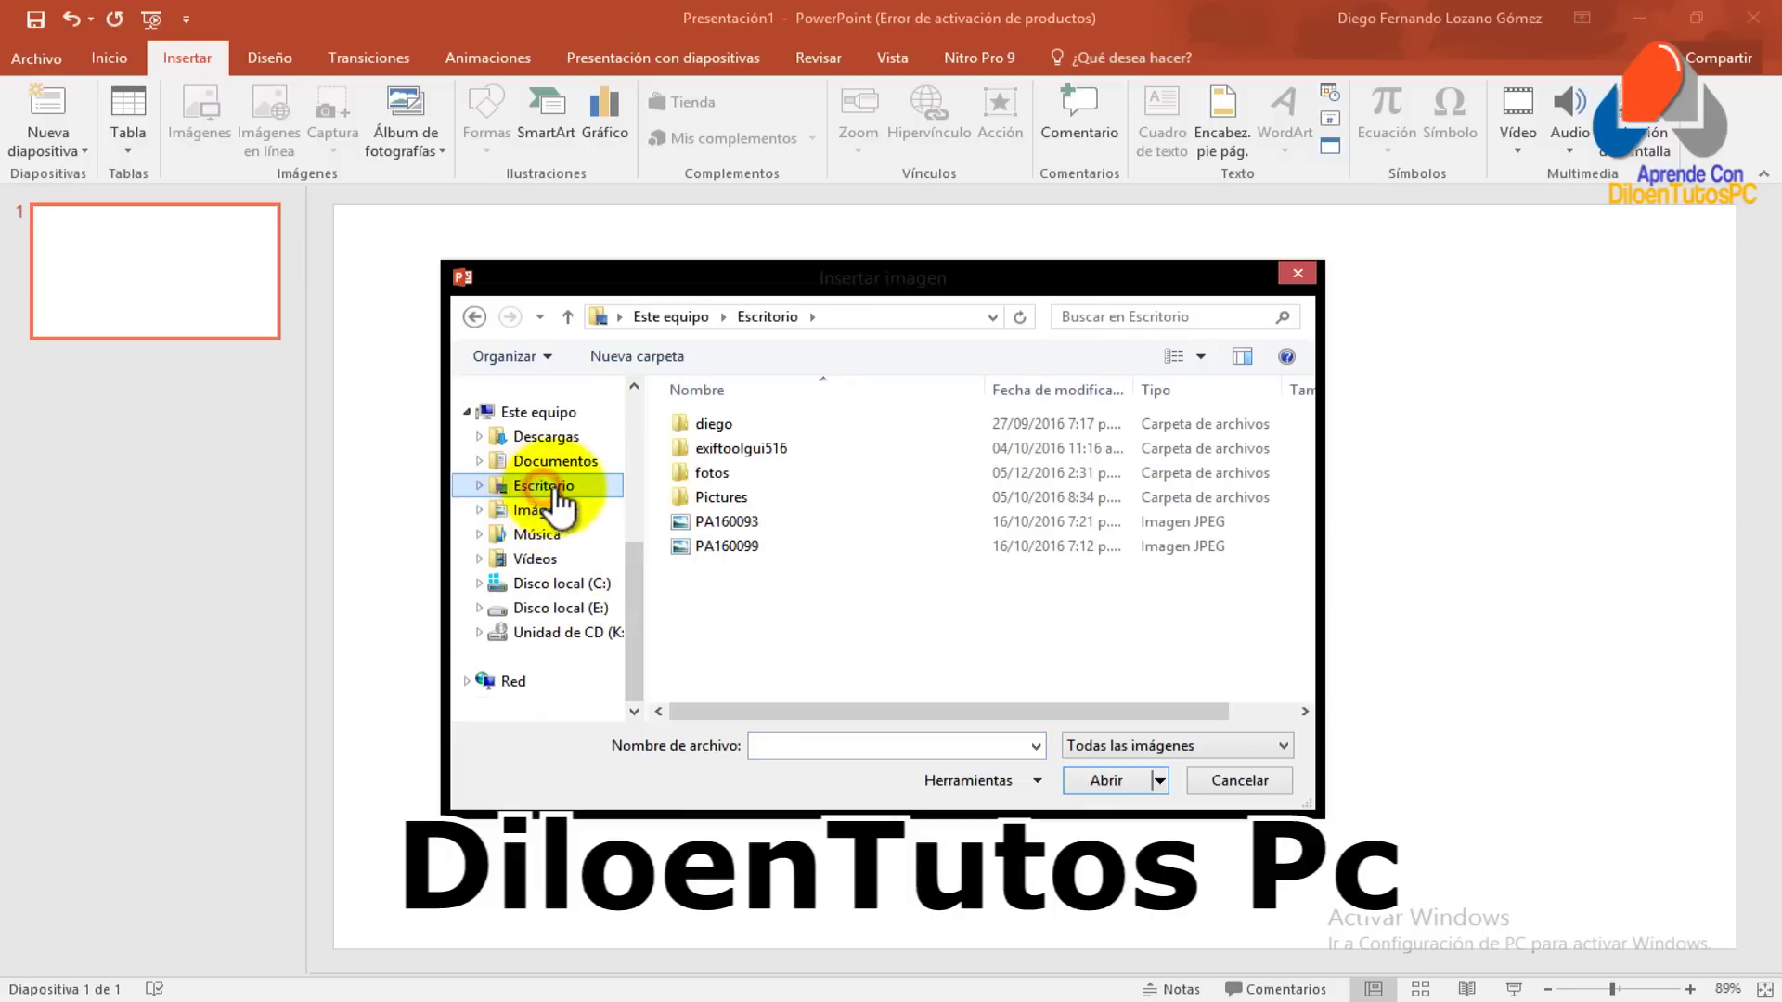
double_click(714, 474)
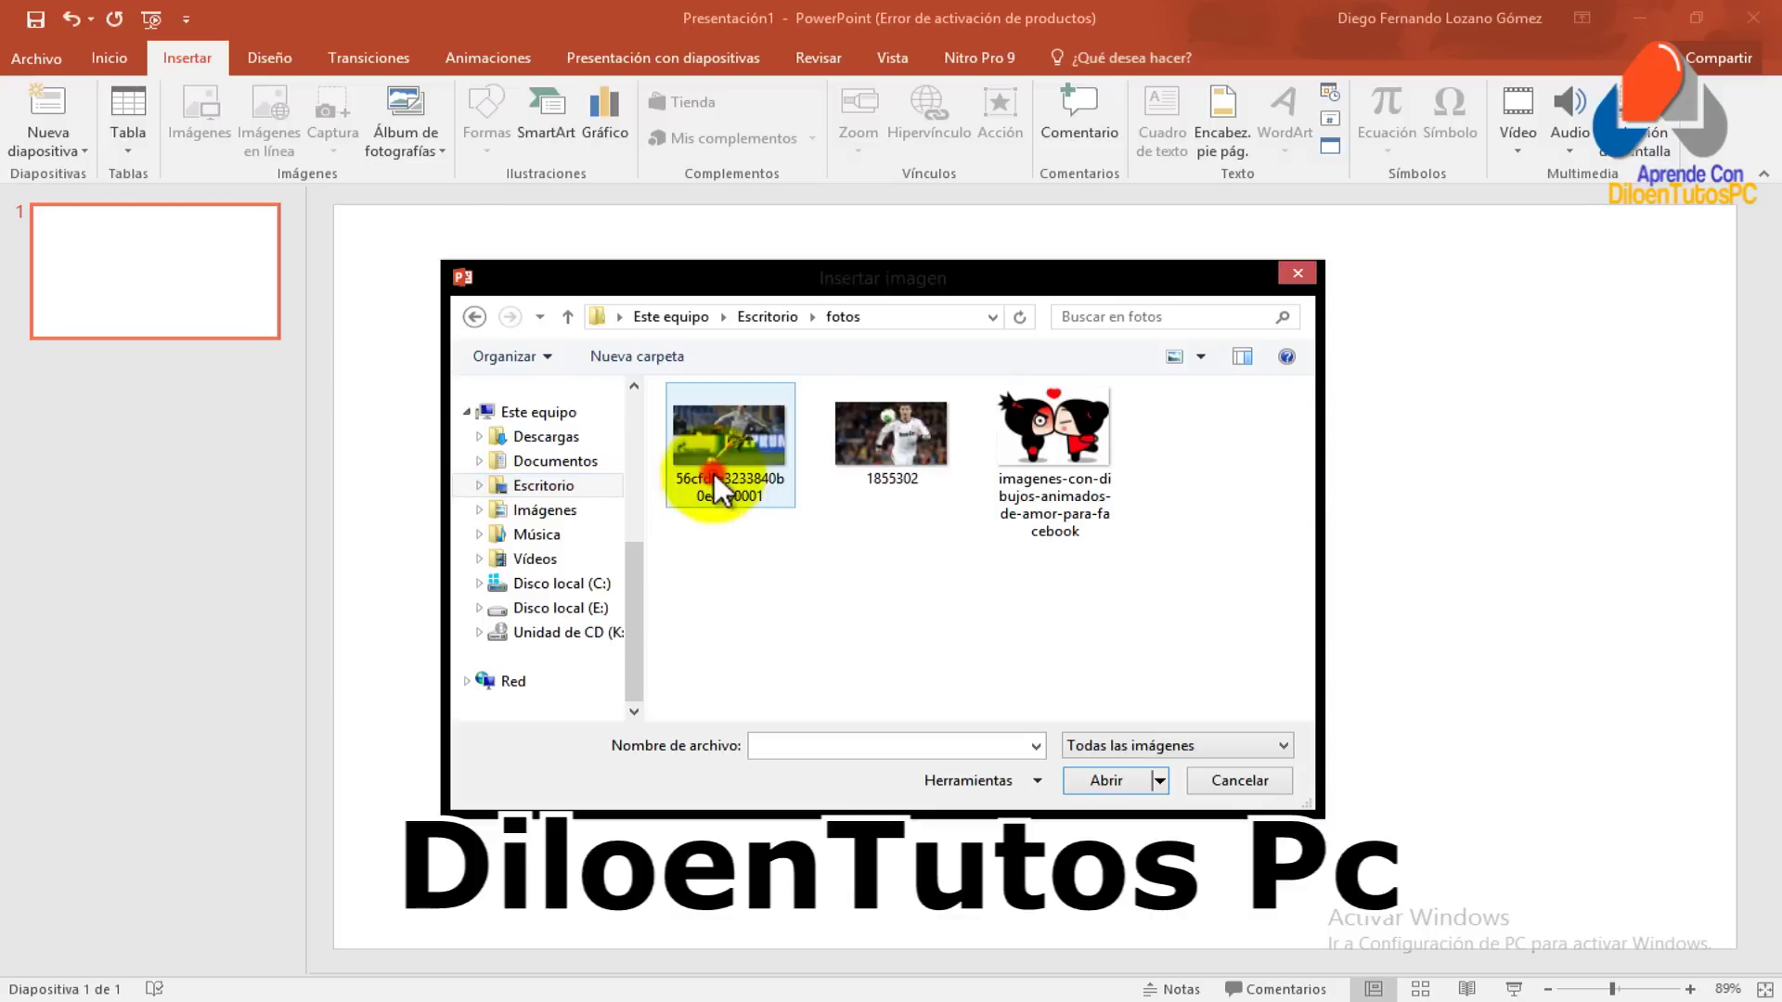
click(895, 433)
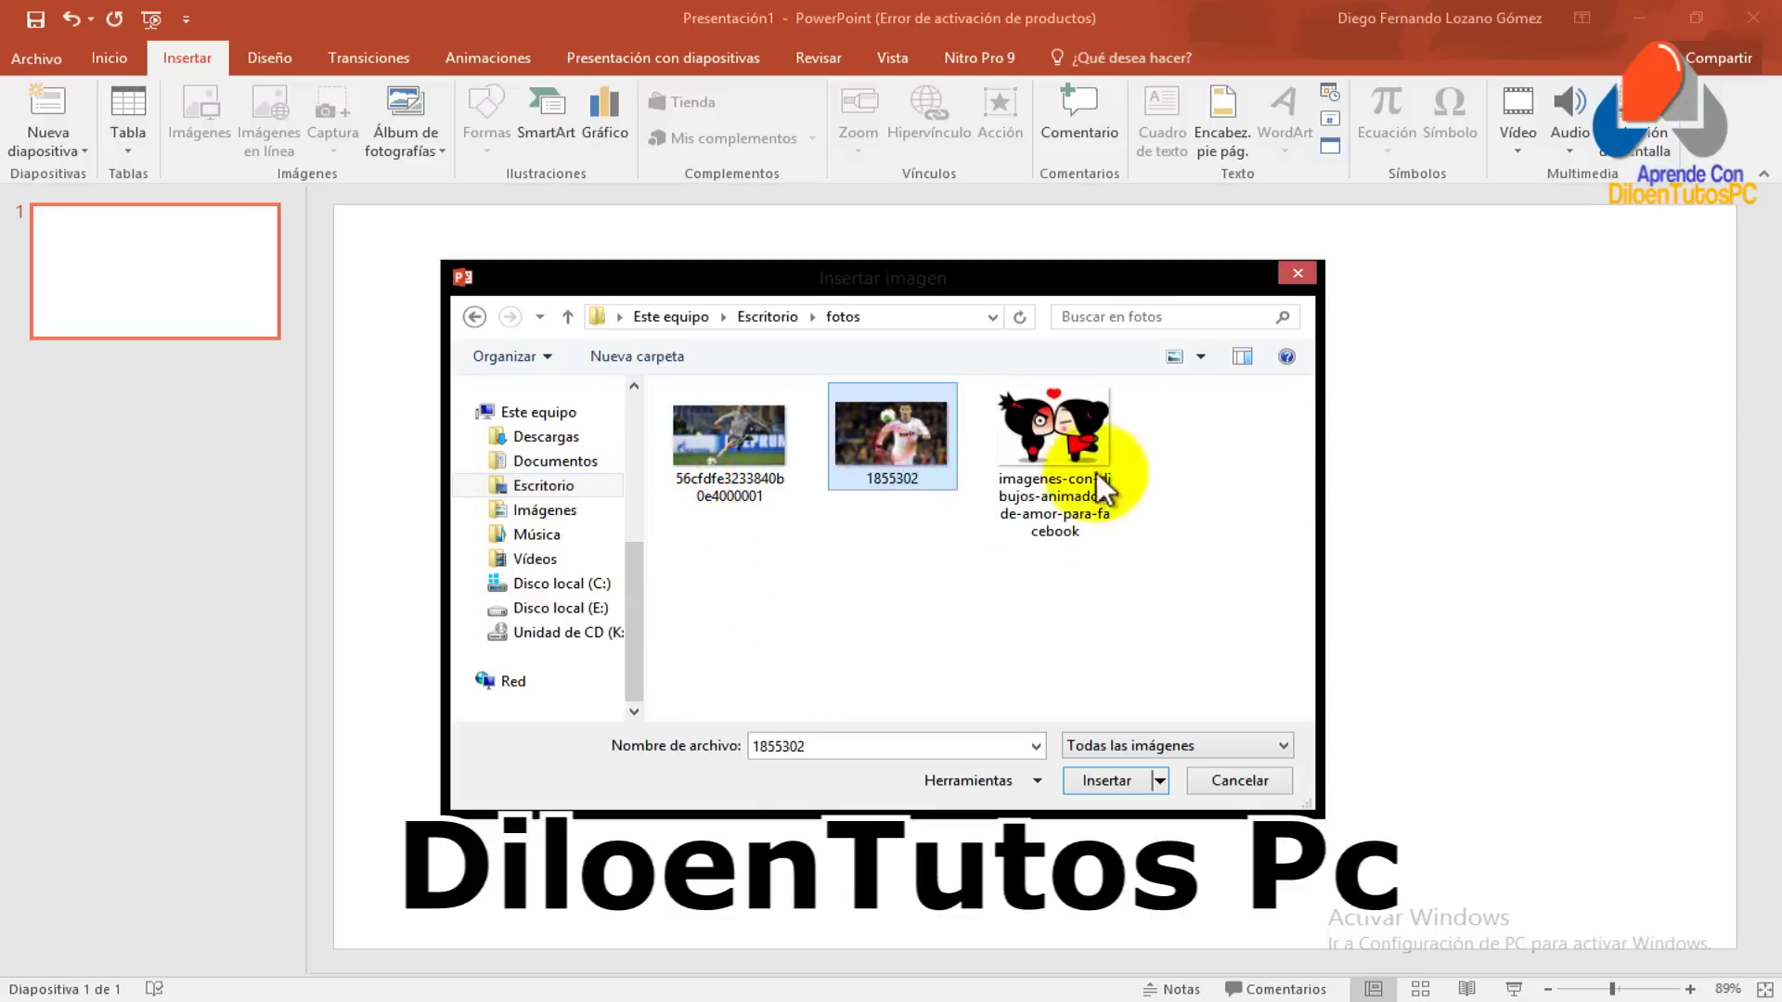
click(1104, 780)
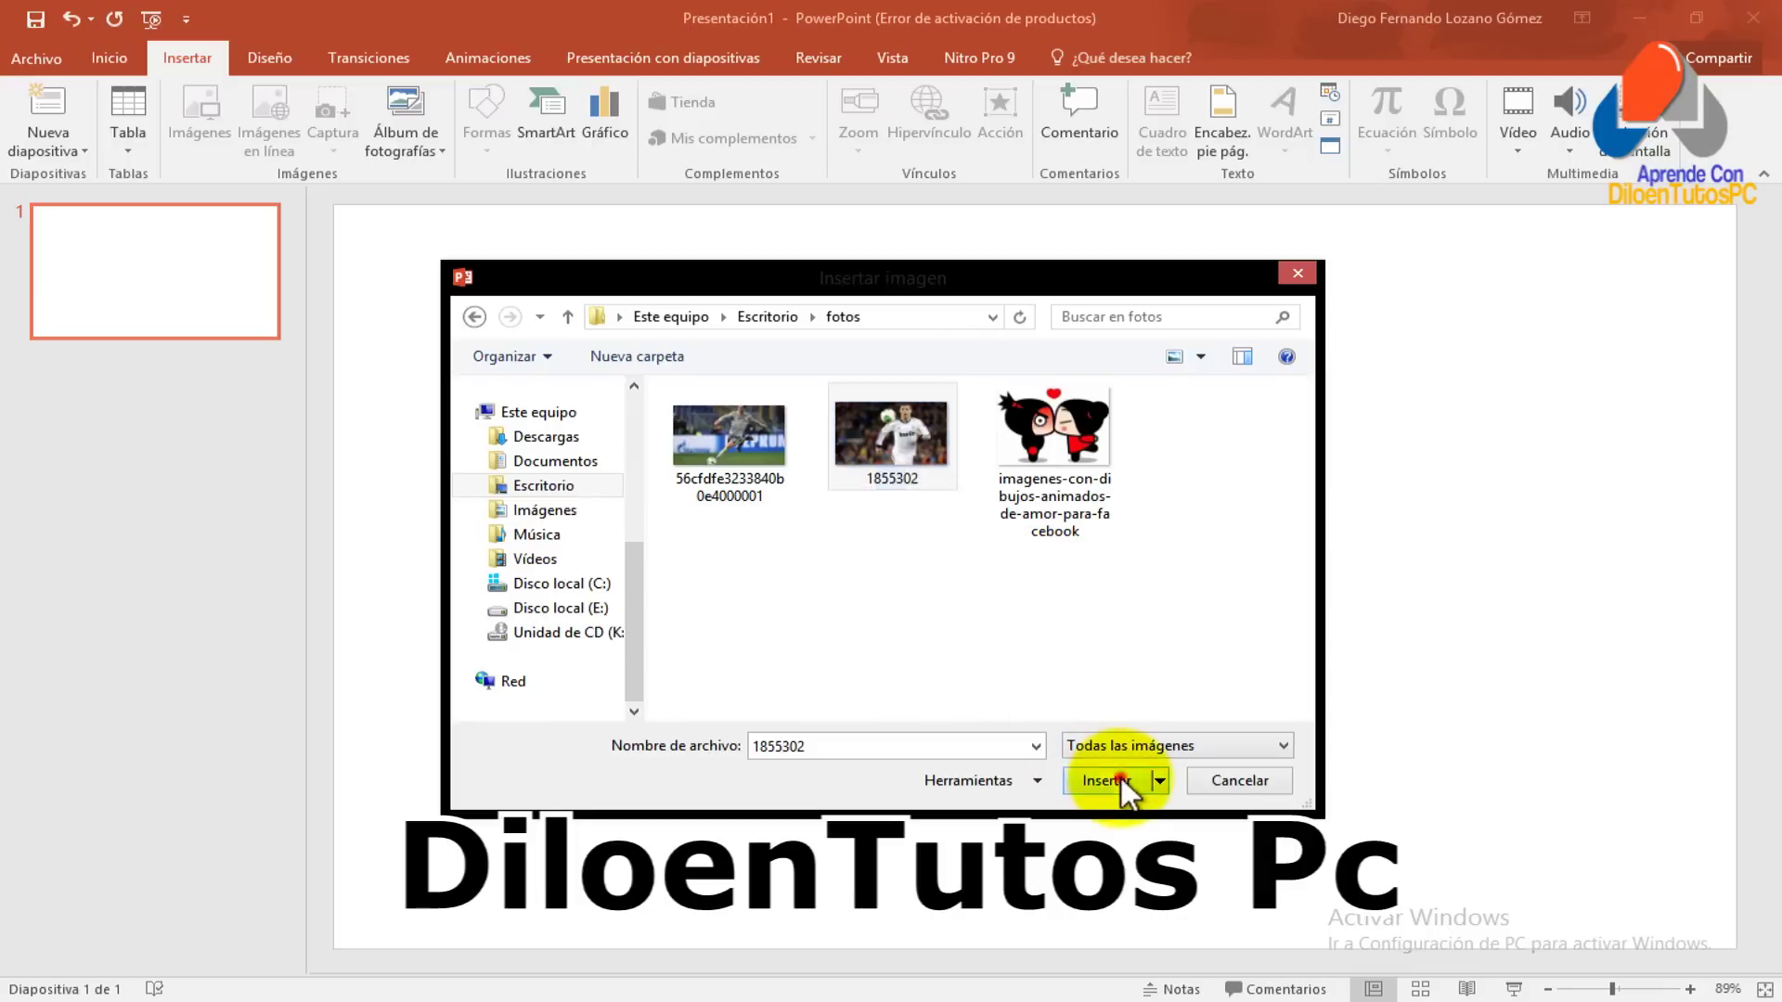
drag(1166, 651, 1041, 602)
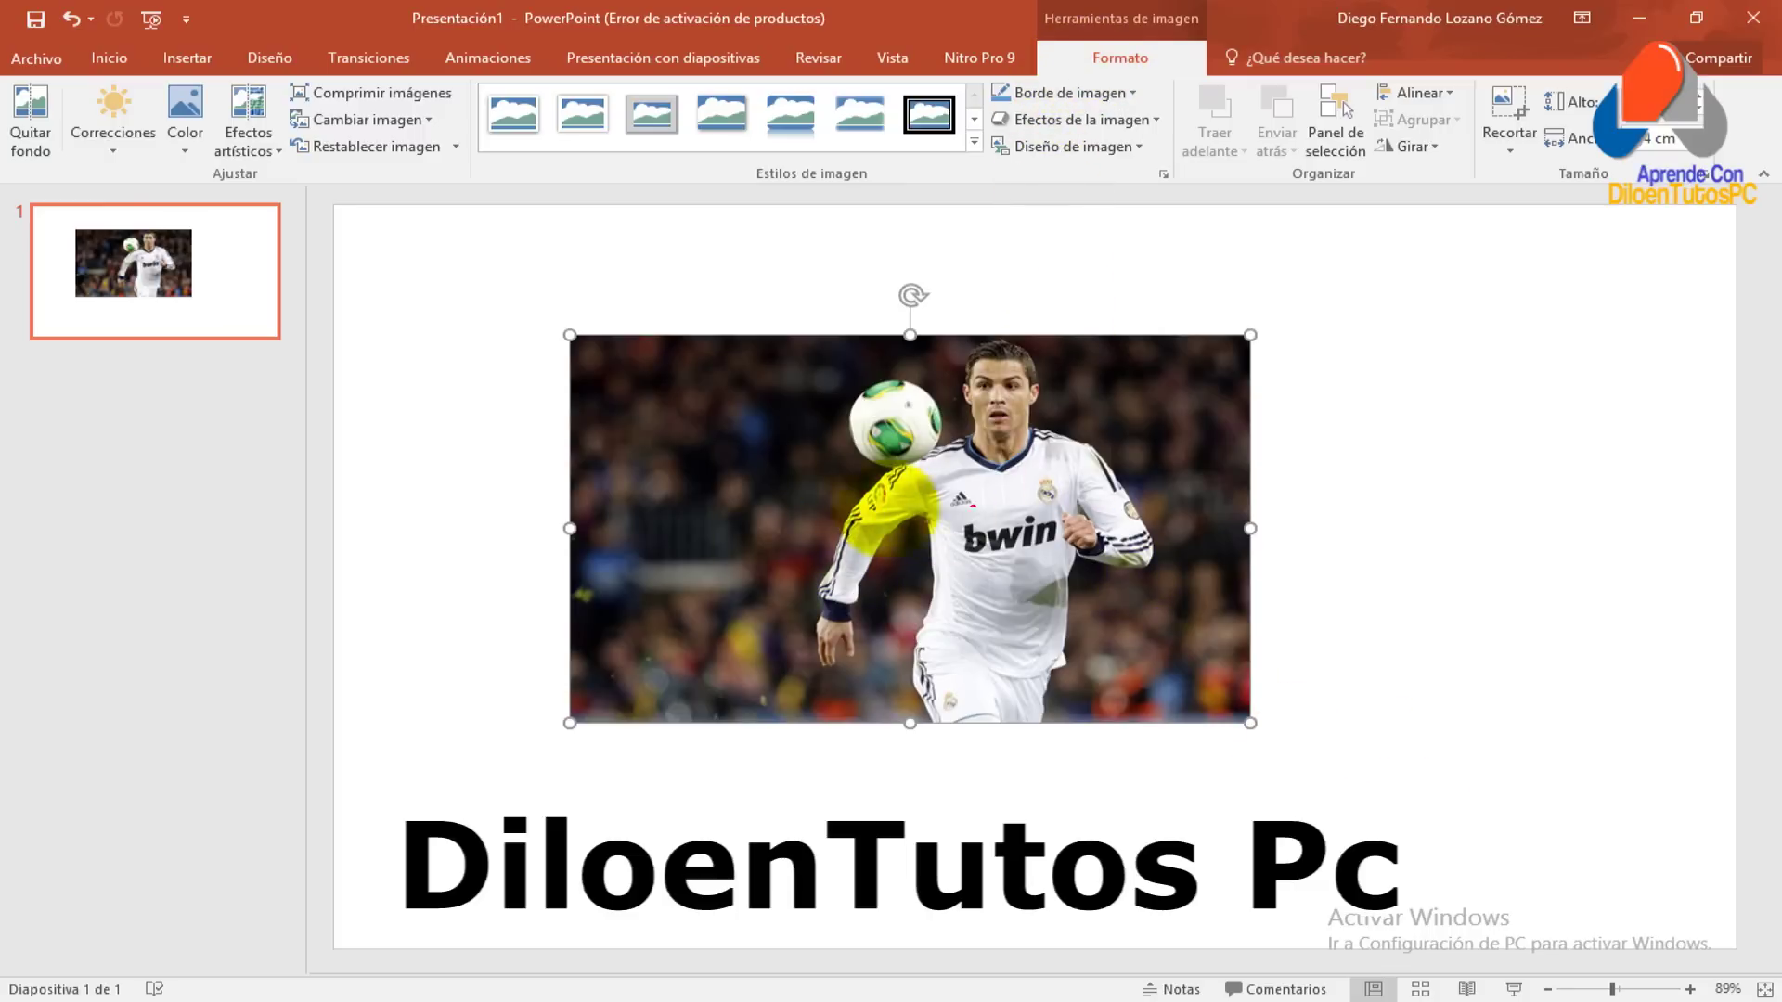
- Position the footballer photo above the DiloenTutos Pc text and bring up its Formato tools
drag(1102, 67, 1004, 341)
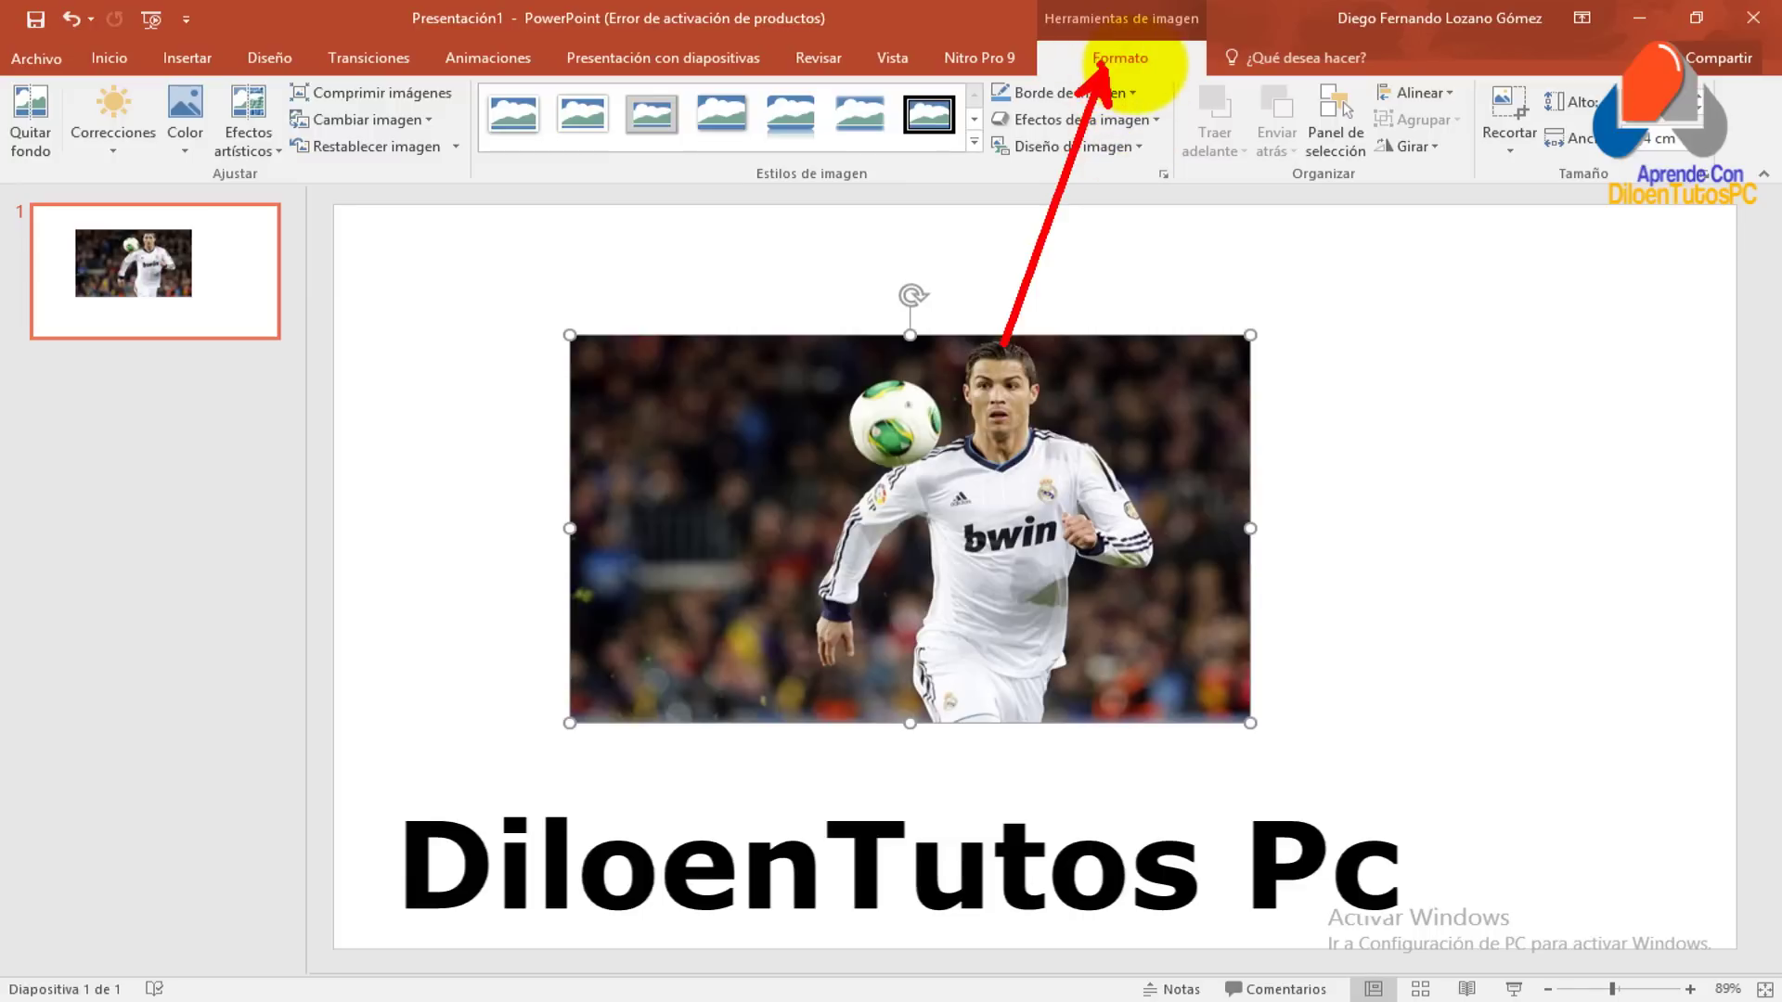
click(1134, 64)
mouse_move(5, 79)
mouse_down()
mouse_move(780, 167)
mouse_move(1734, 213)
mouse_up()
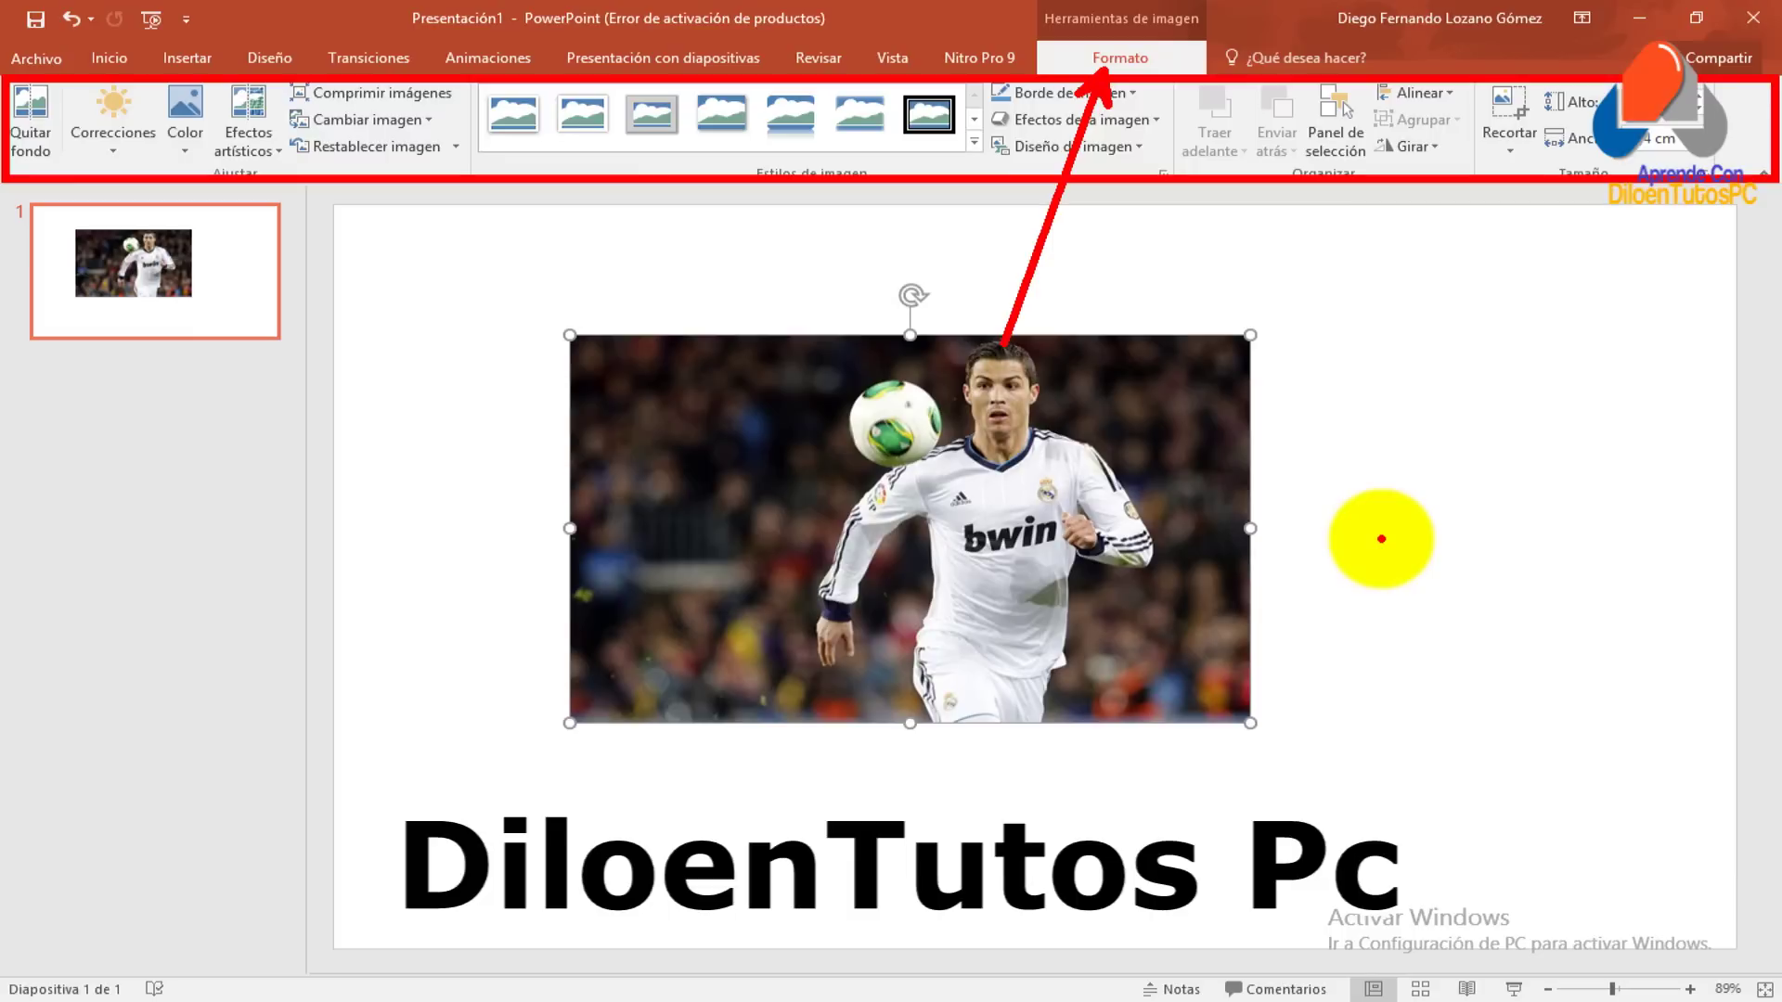
key(Escape)
click(1425, 498)
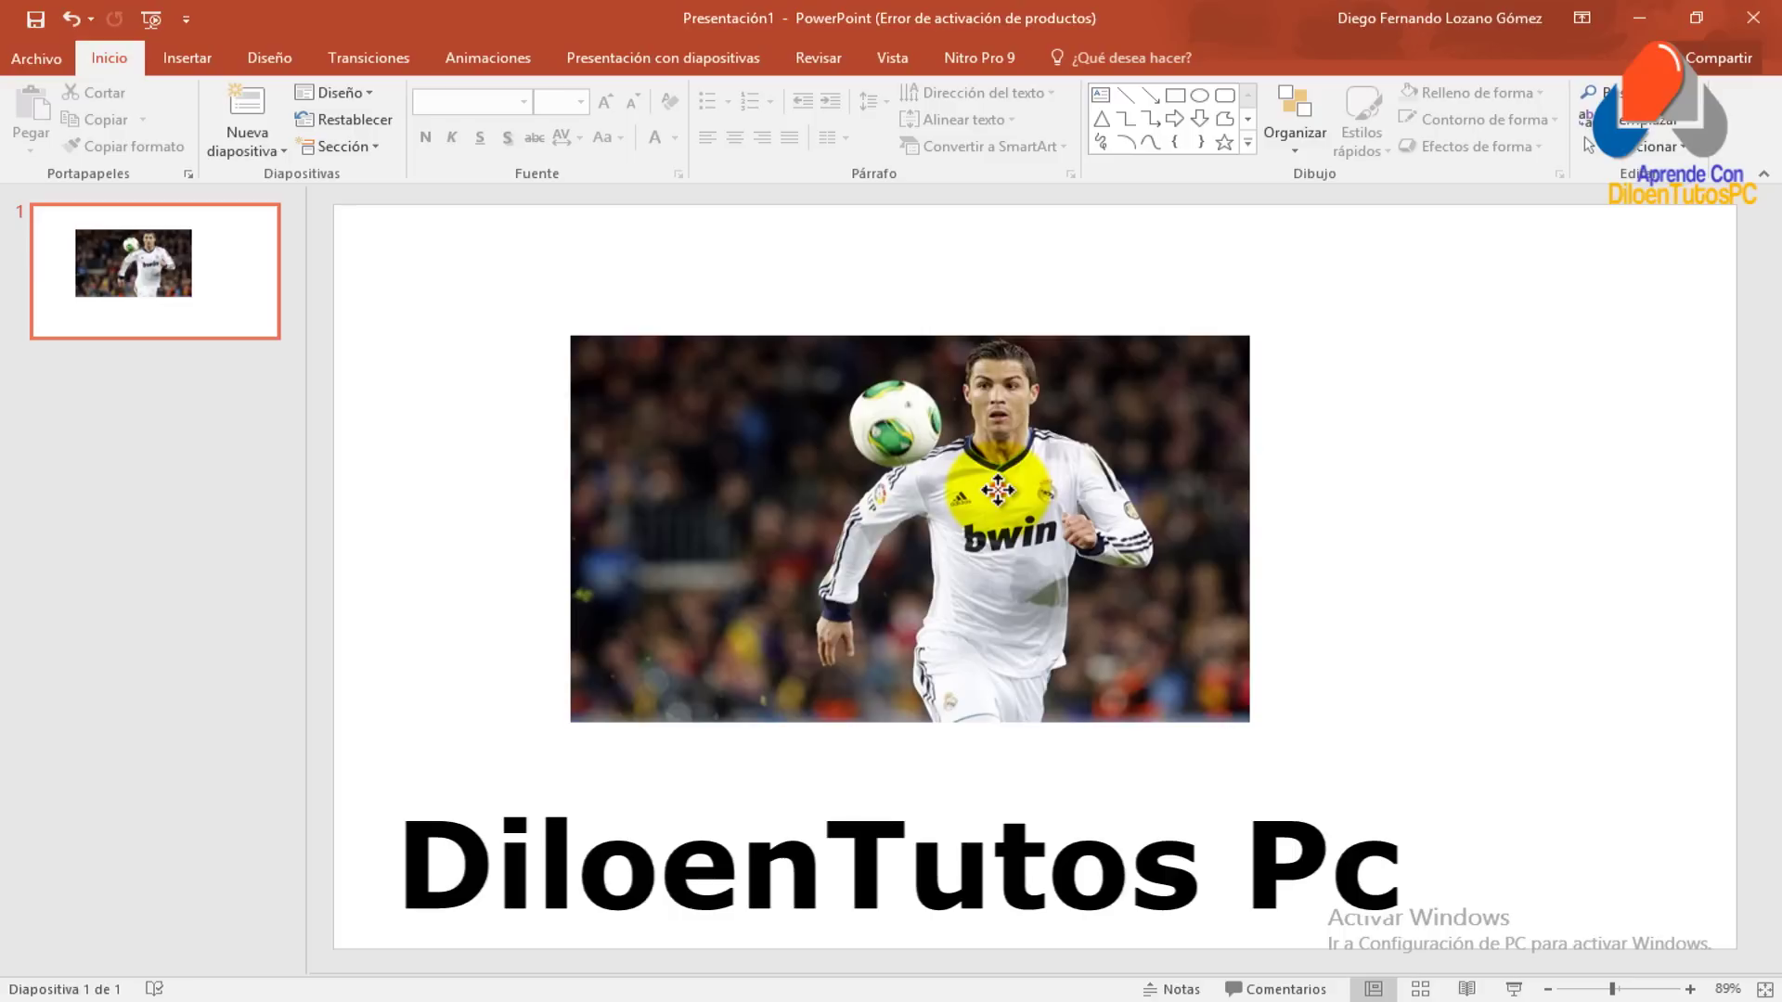
click(999, 488)
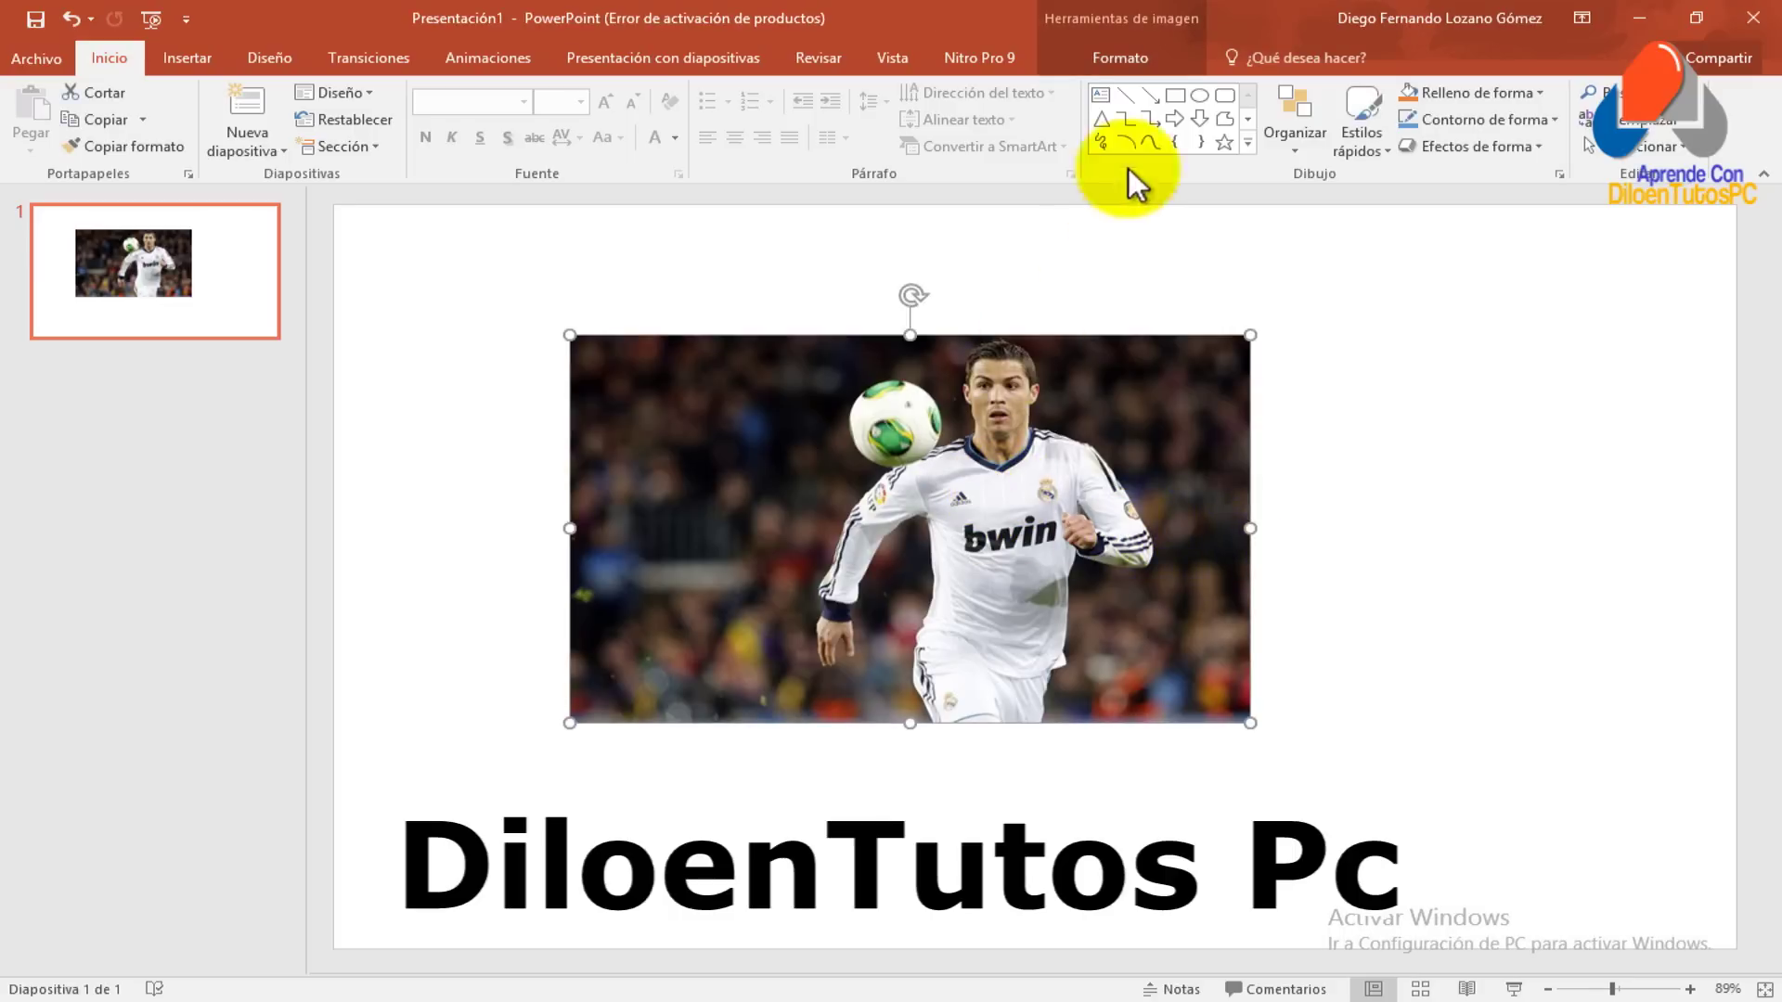
click(1110, 58)
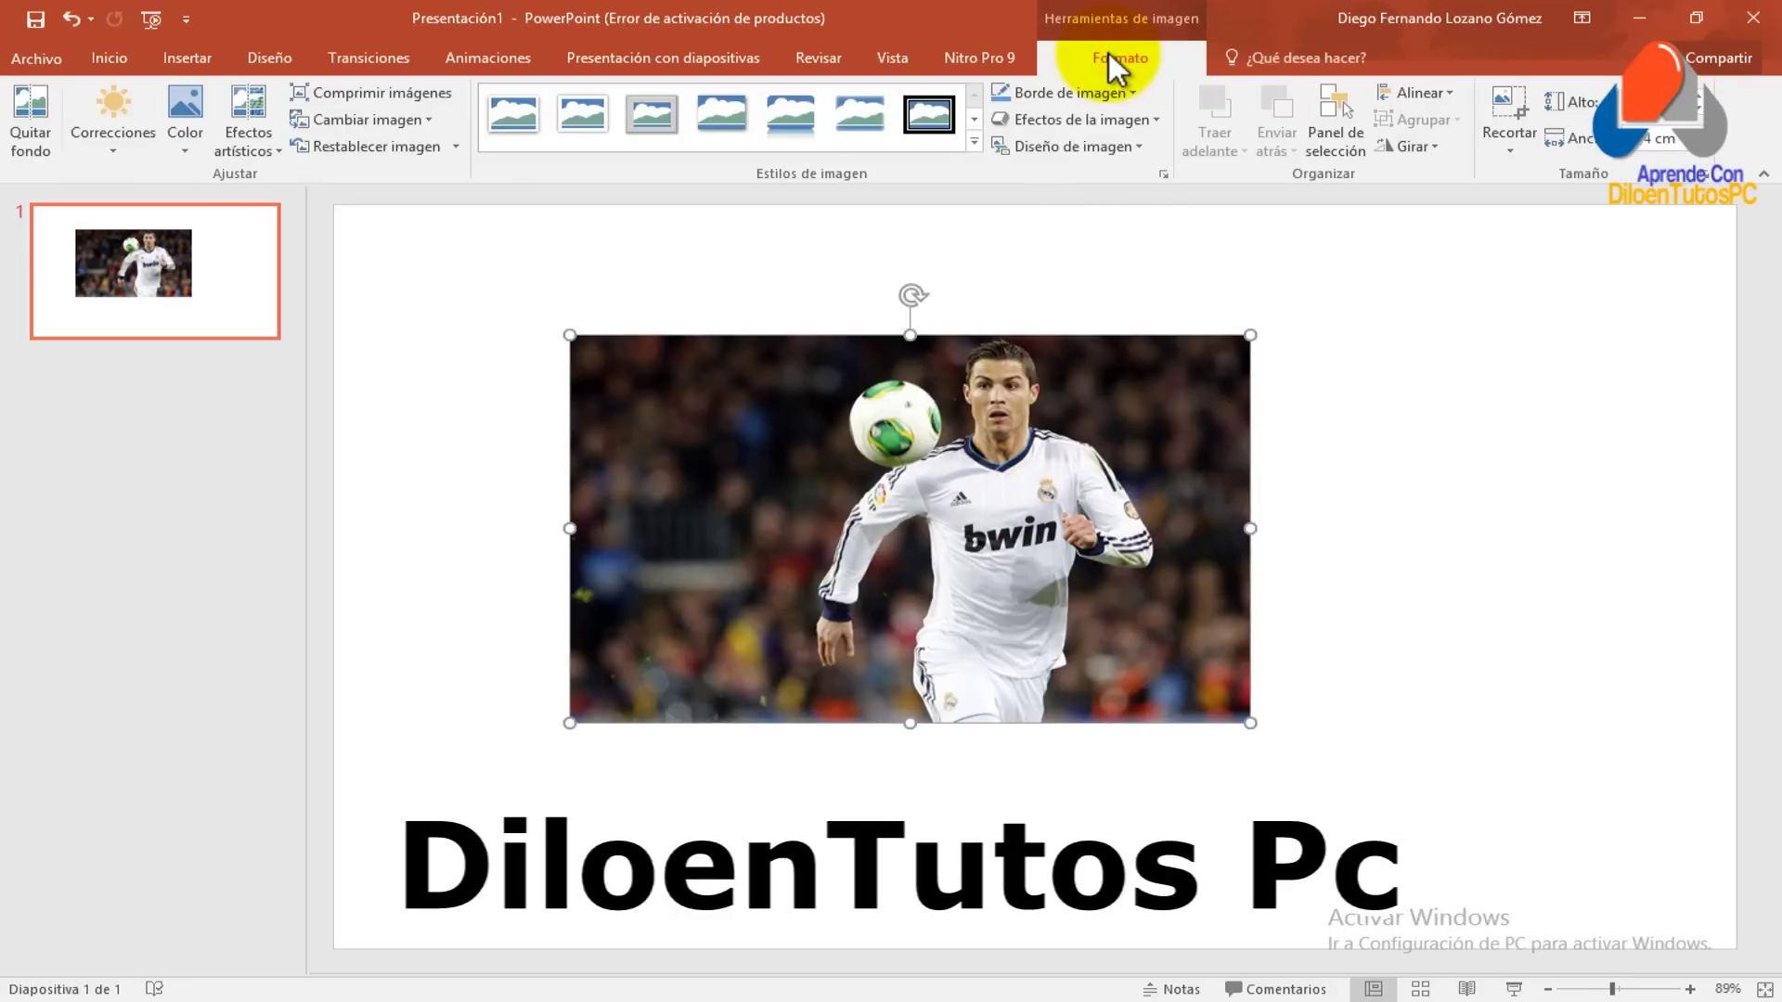
- Run Quitar fondo on the photo and keep the default player-and-ball cutout
click(29, 110)
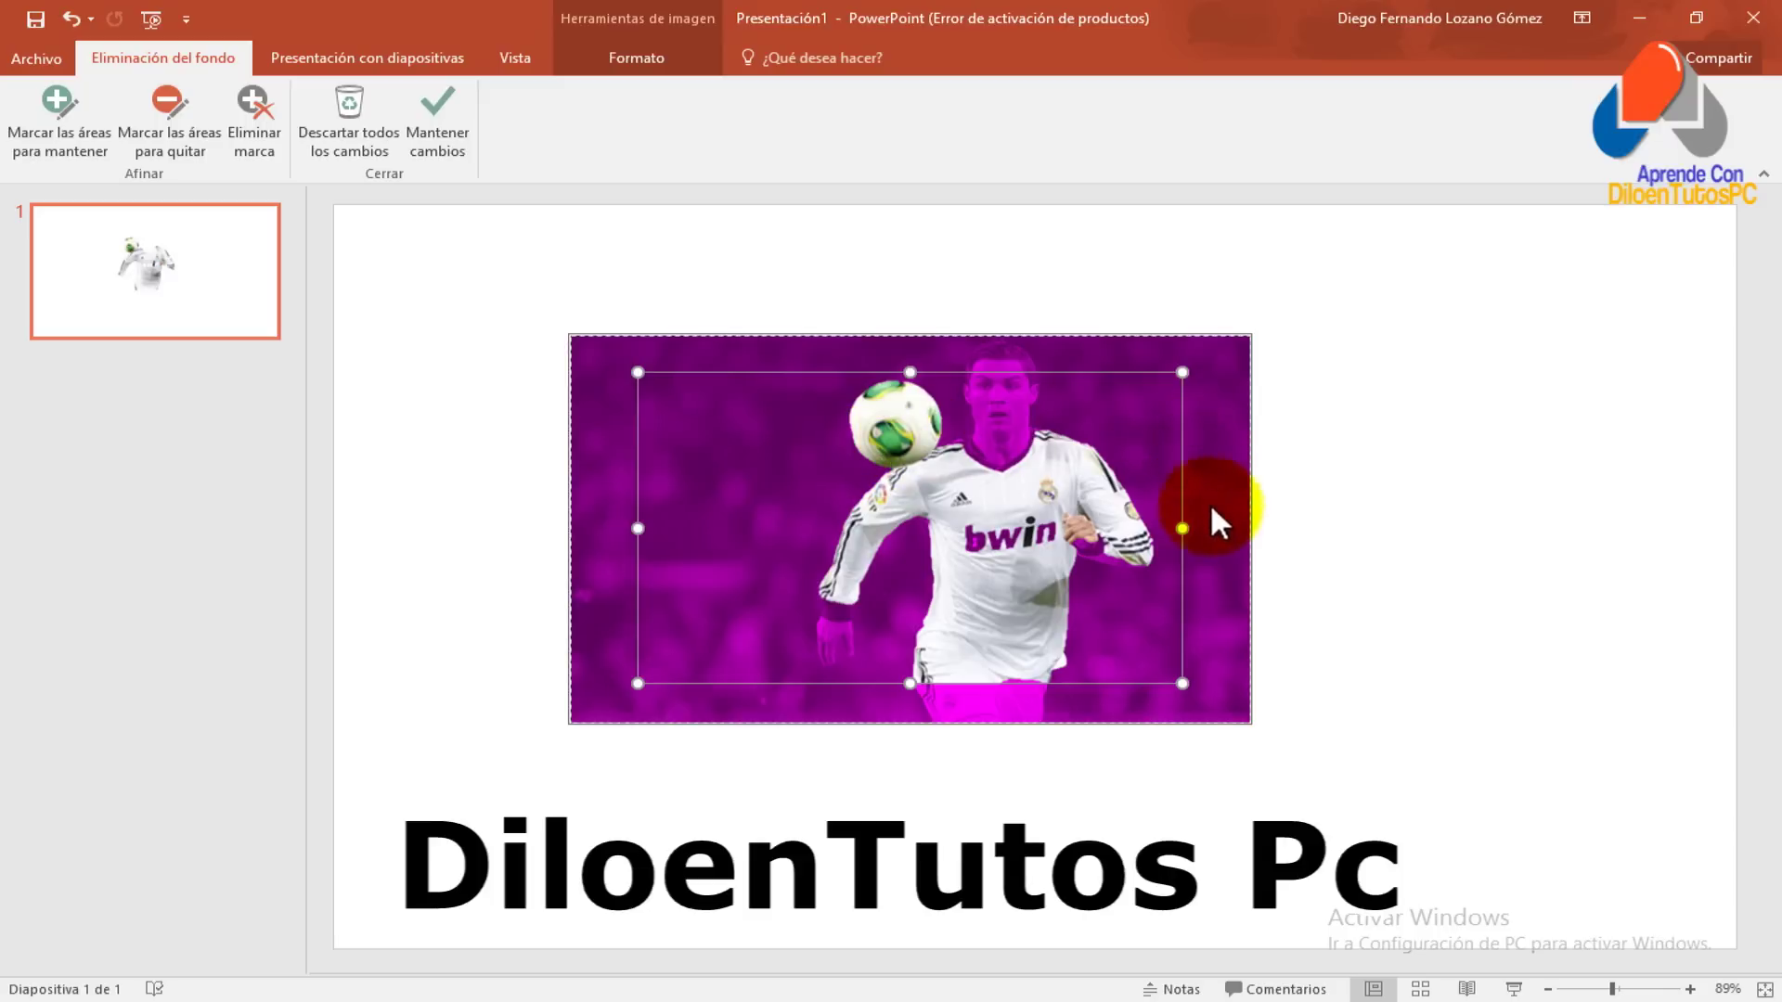
click(1090, 472)
click(1063, 688)
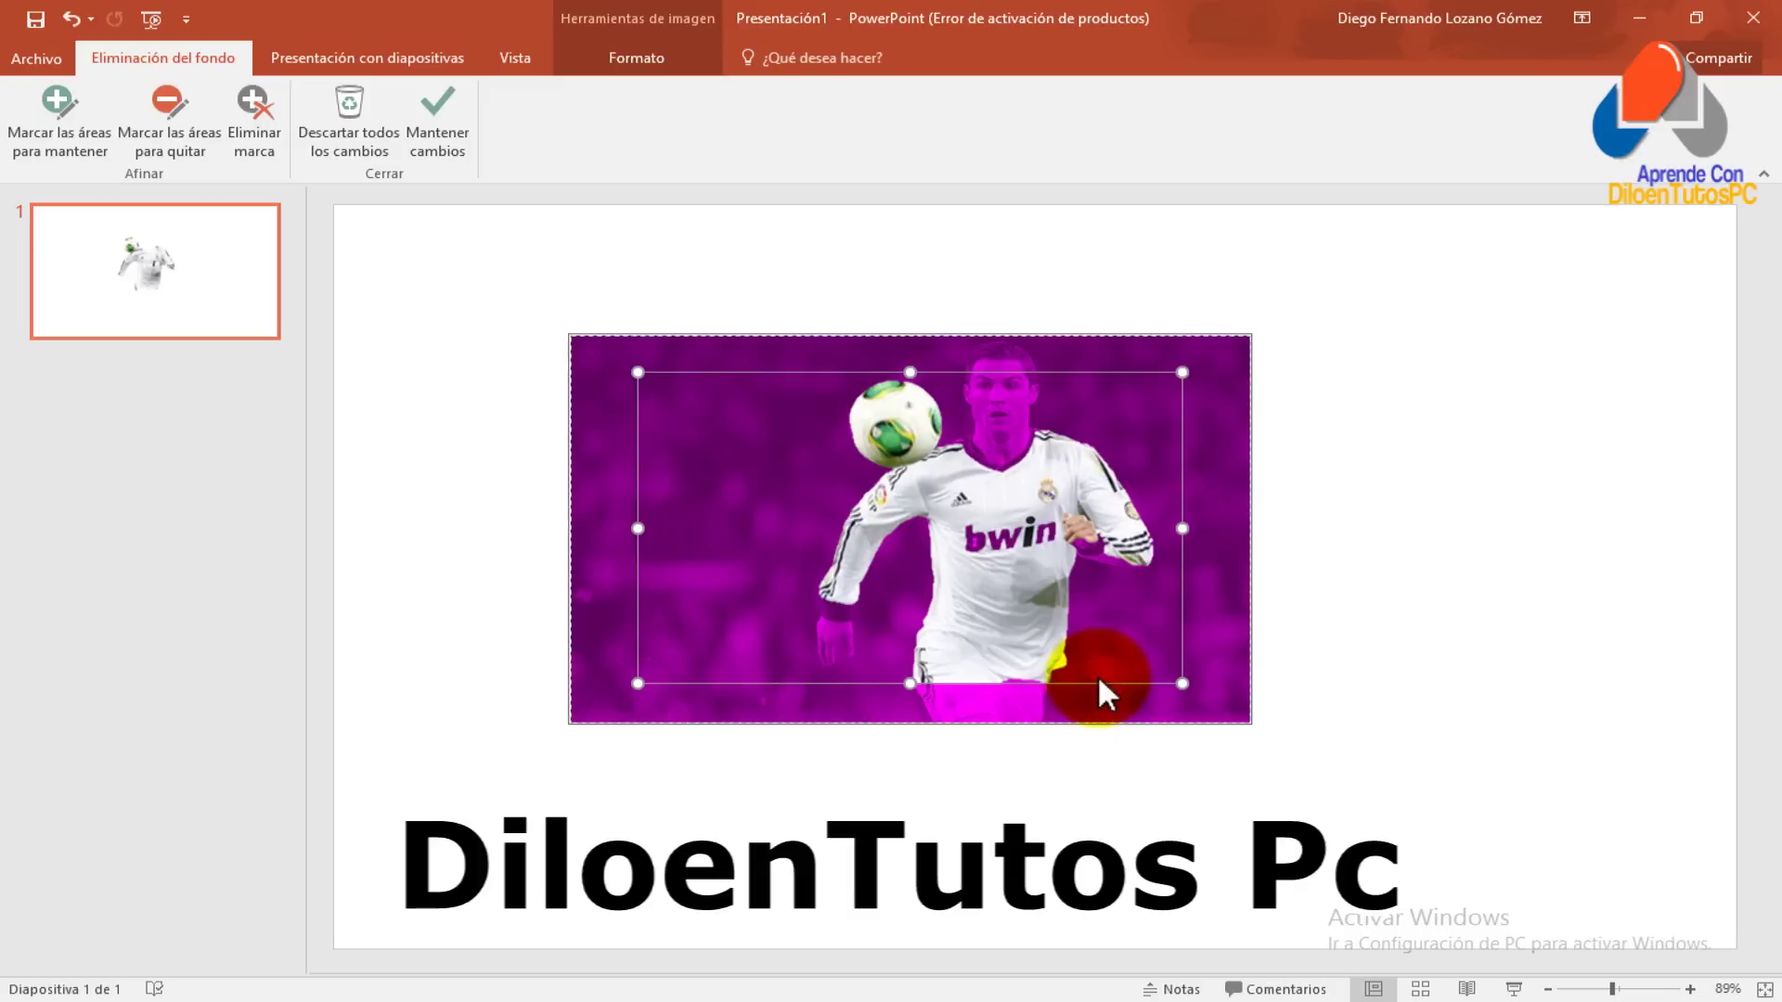
click(1472, 479)
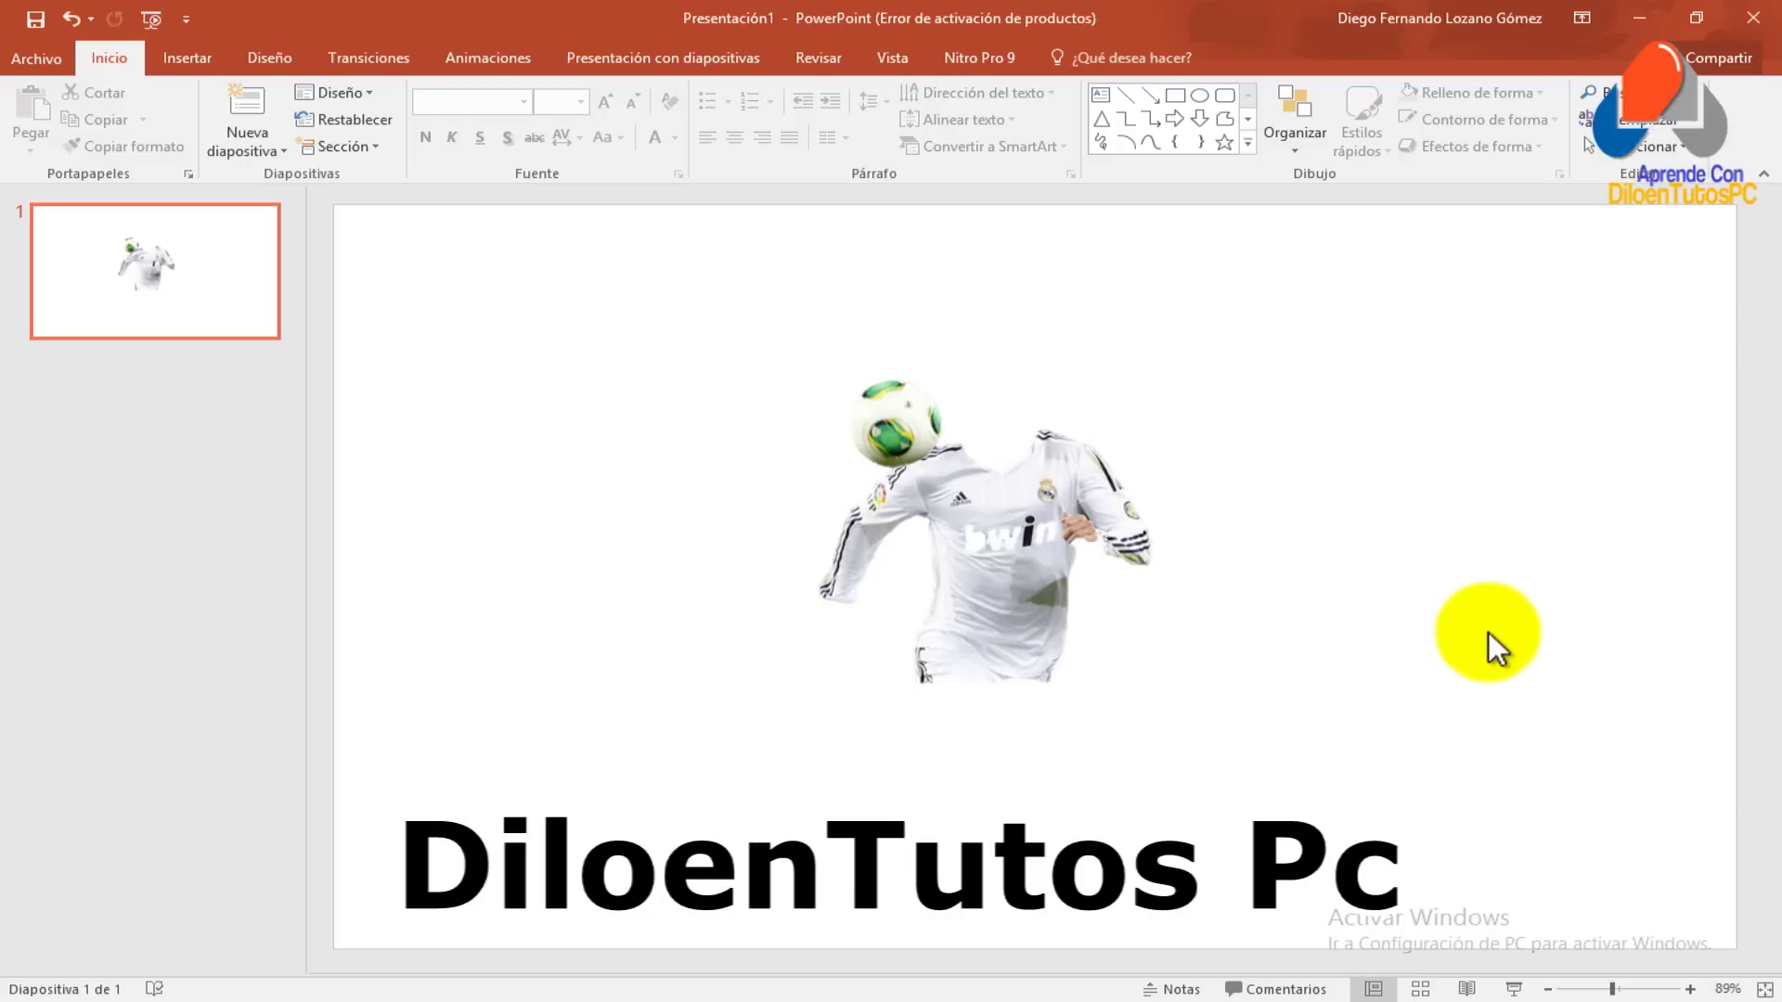
- Undo the background removal to restore the full photo, then restart Quitar fondo
key(ctrl+z)
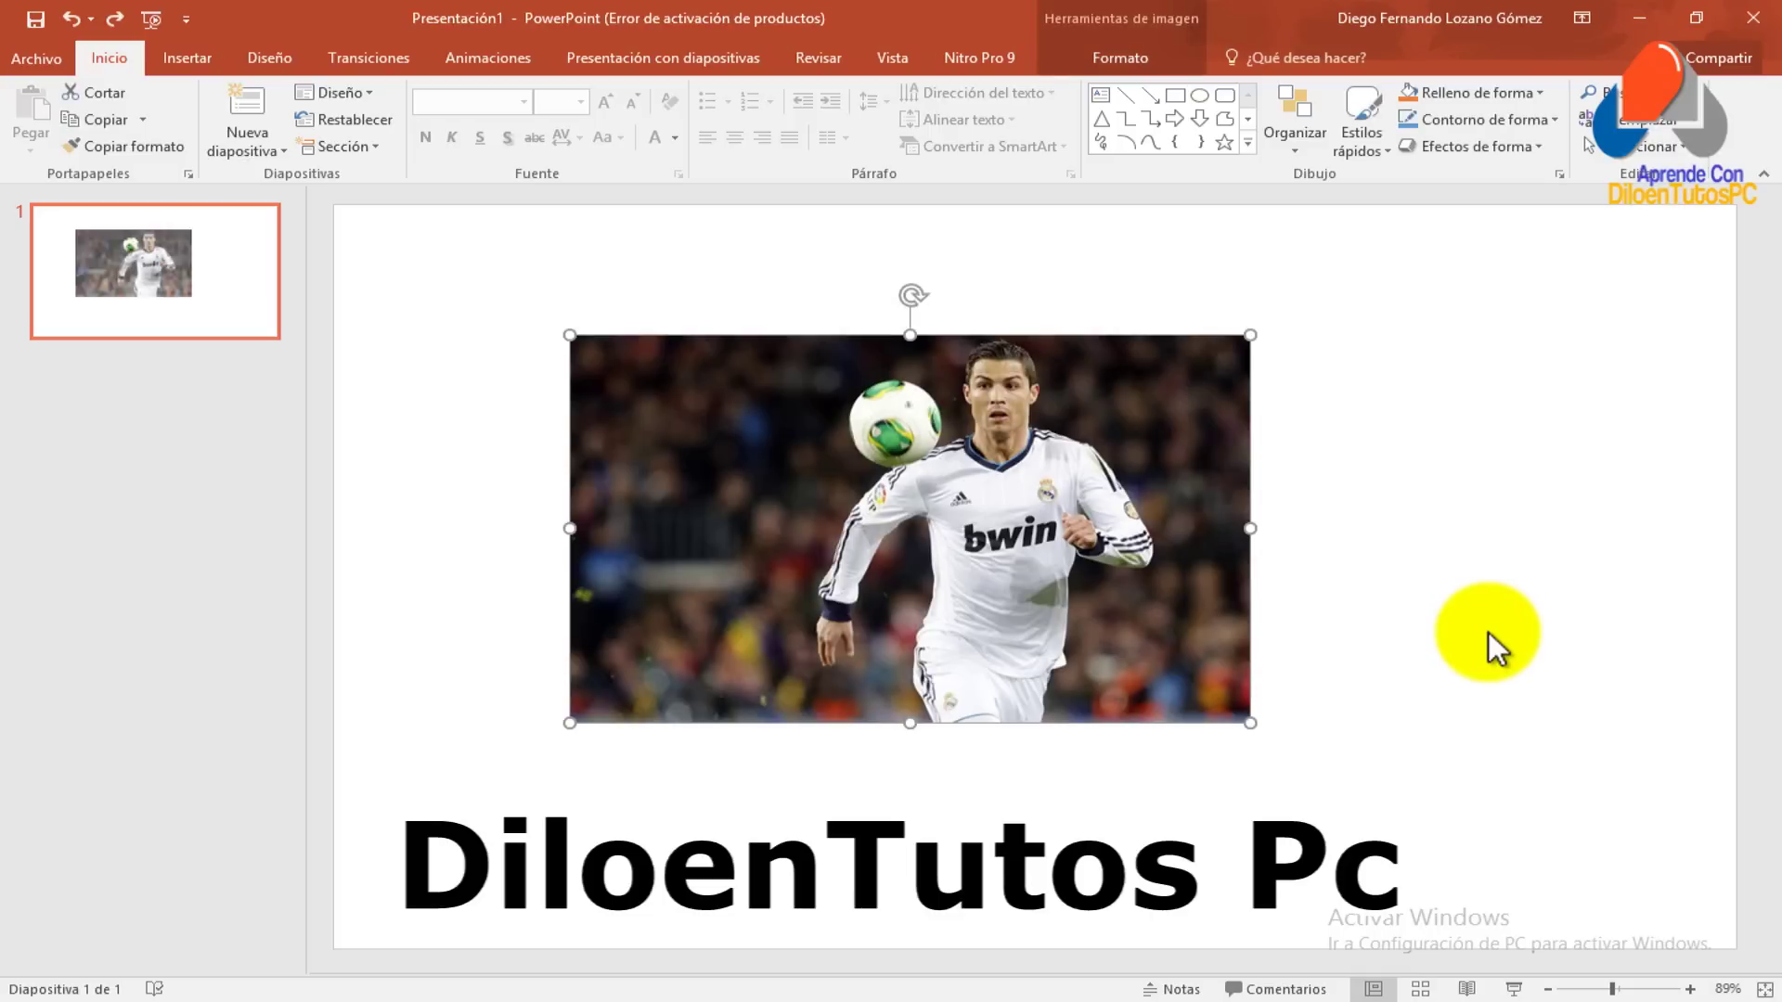
key(ctrl+z)
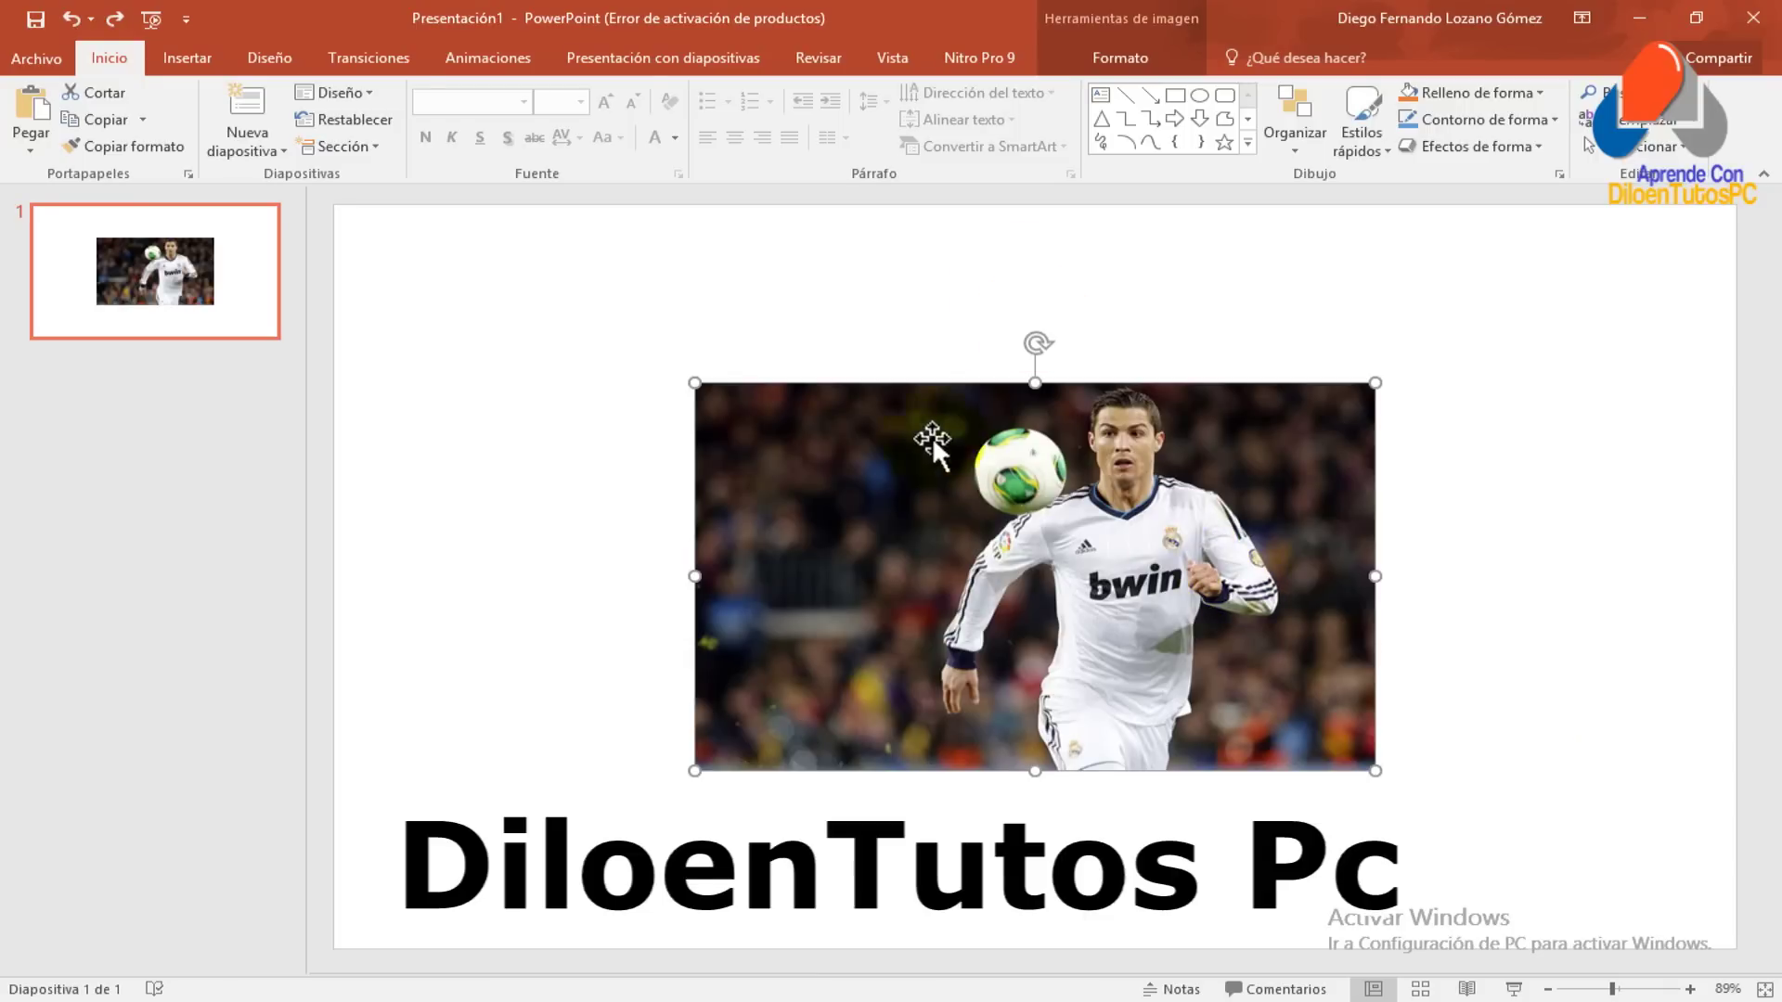
click(1111, 70)
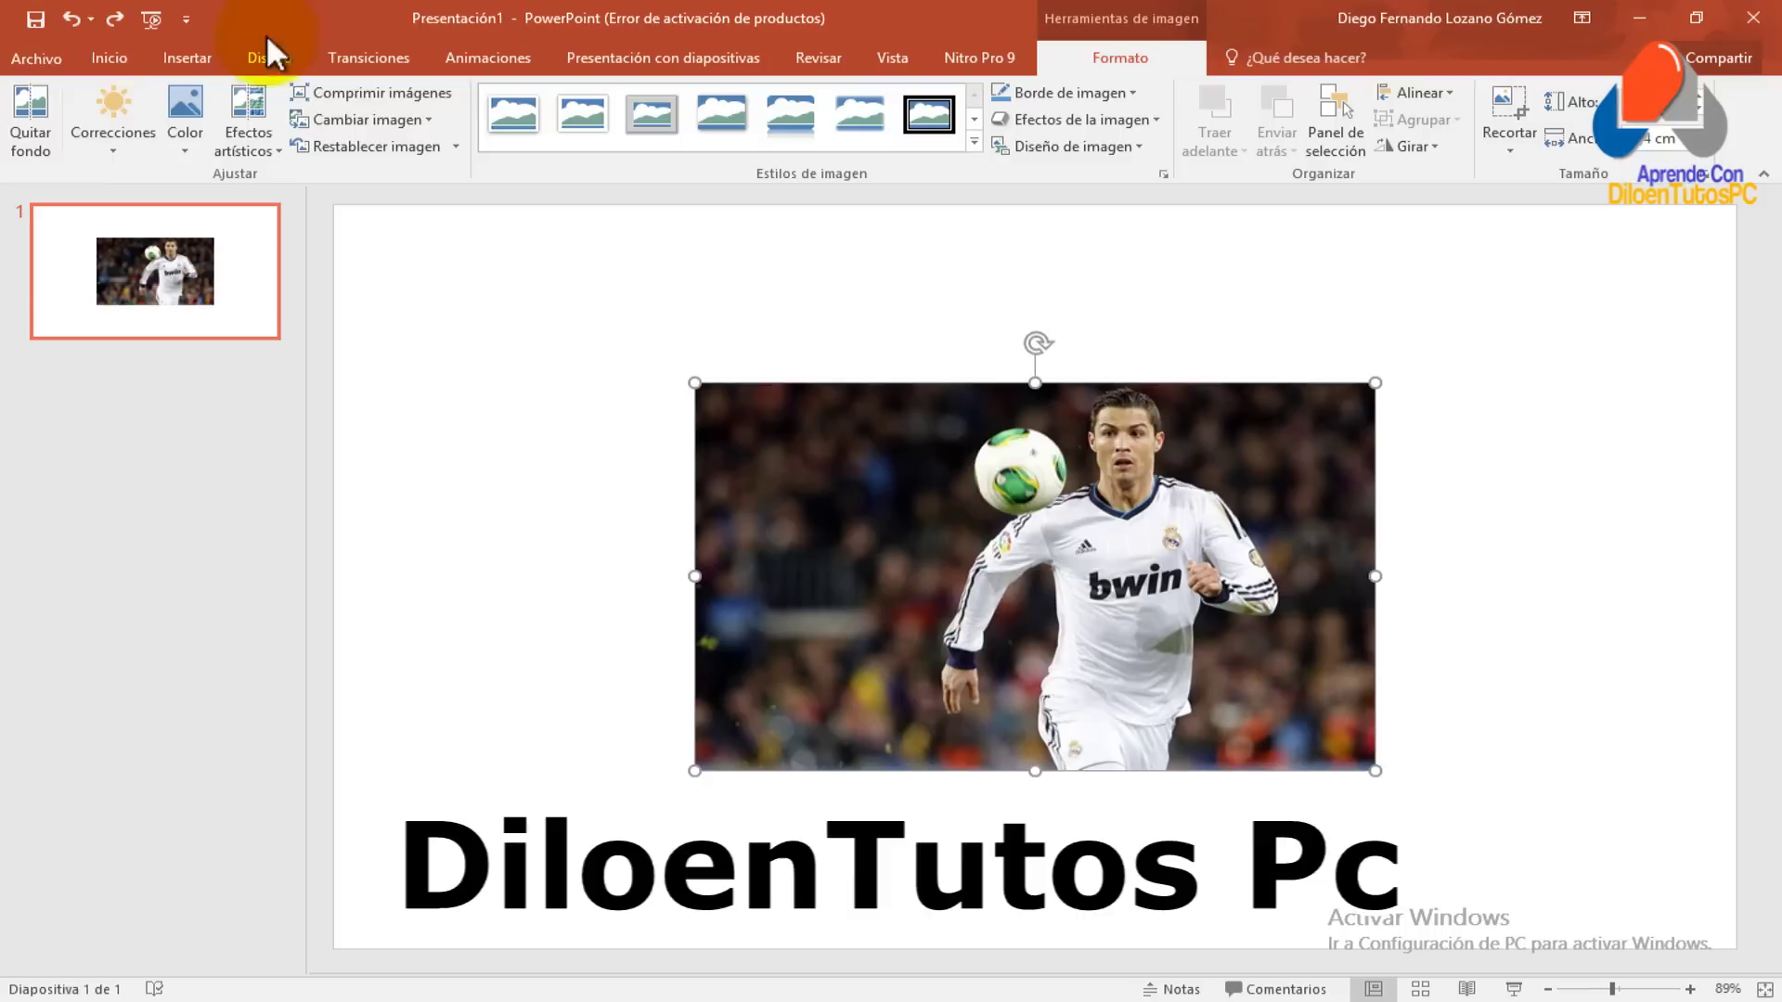
click(31, 119)
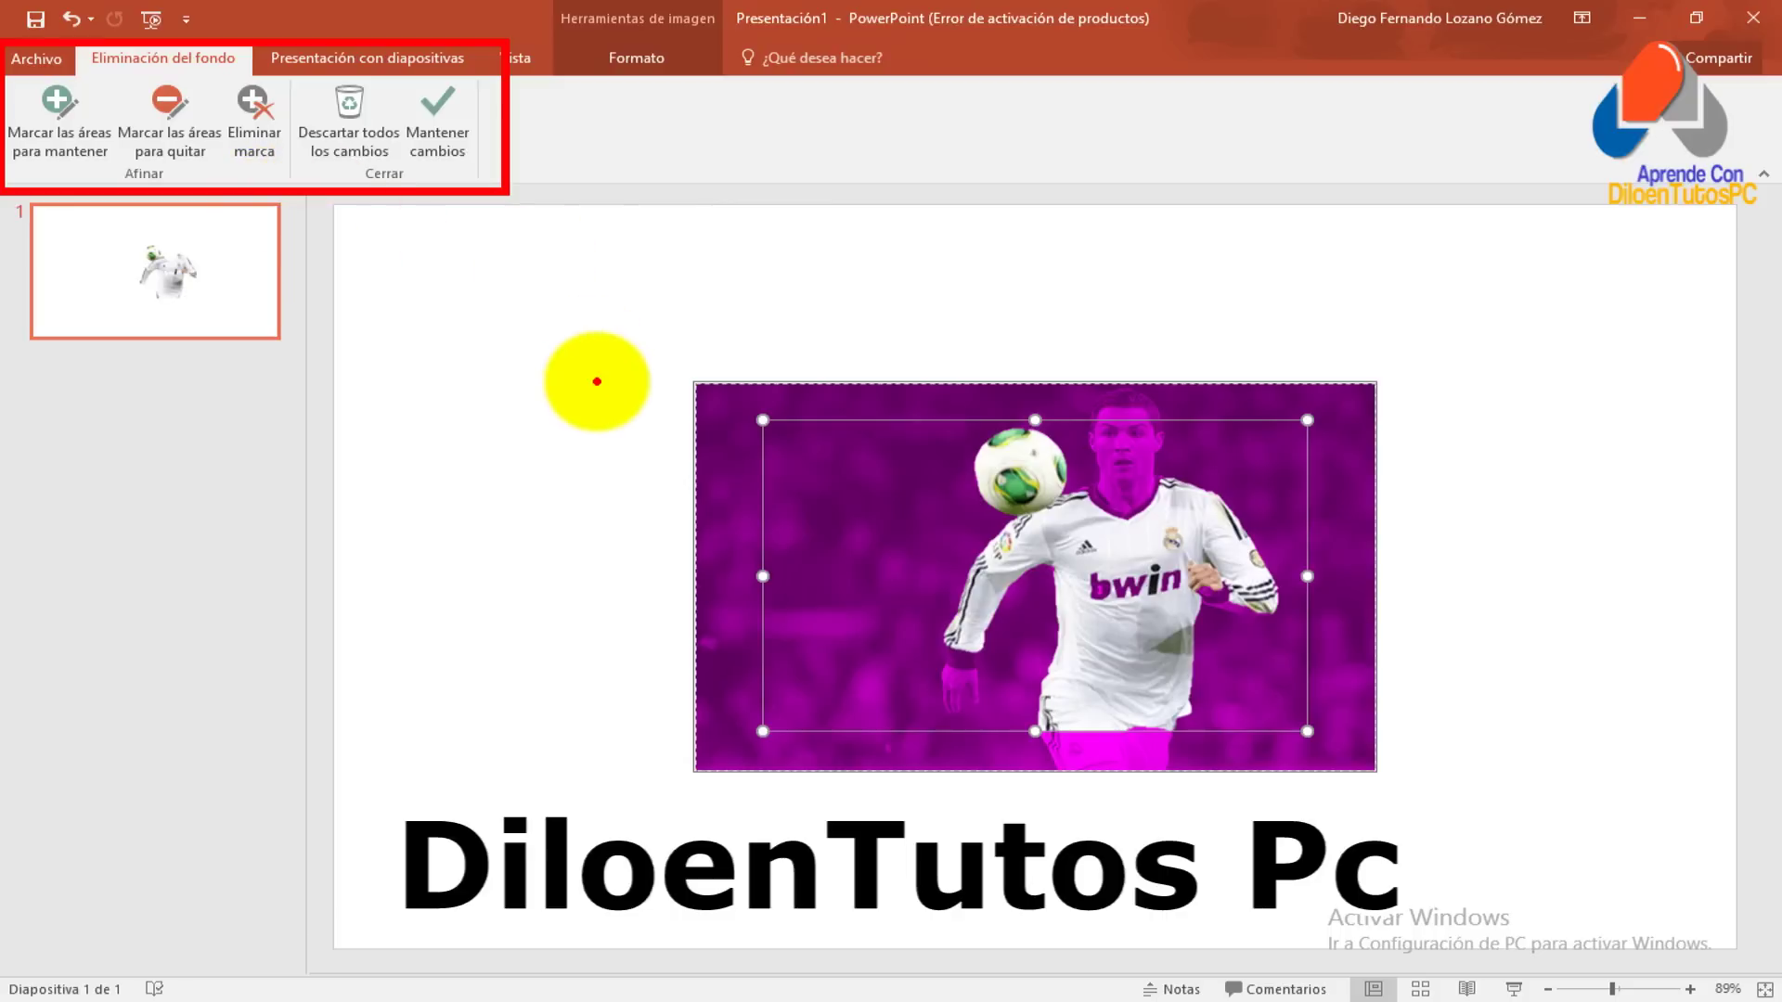
- Reshape the background-removal box to frame the player from head to feet
click(1265, 556)
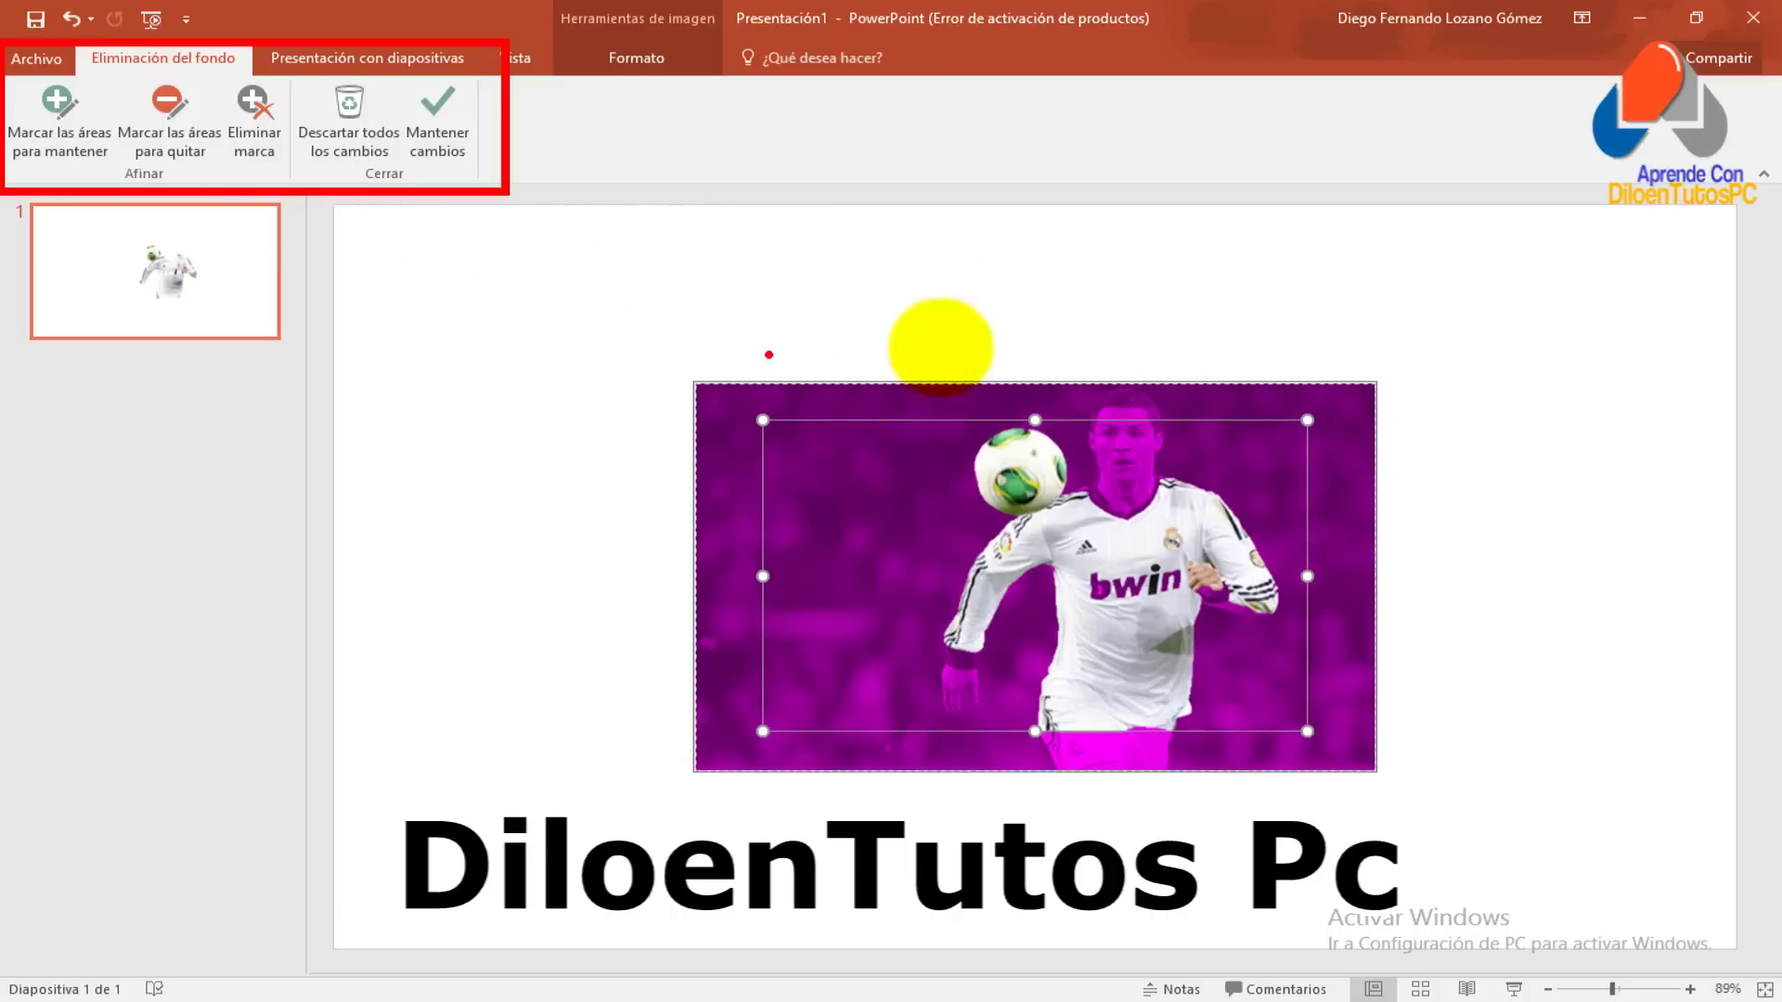
click(1202, 432)
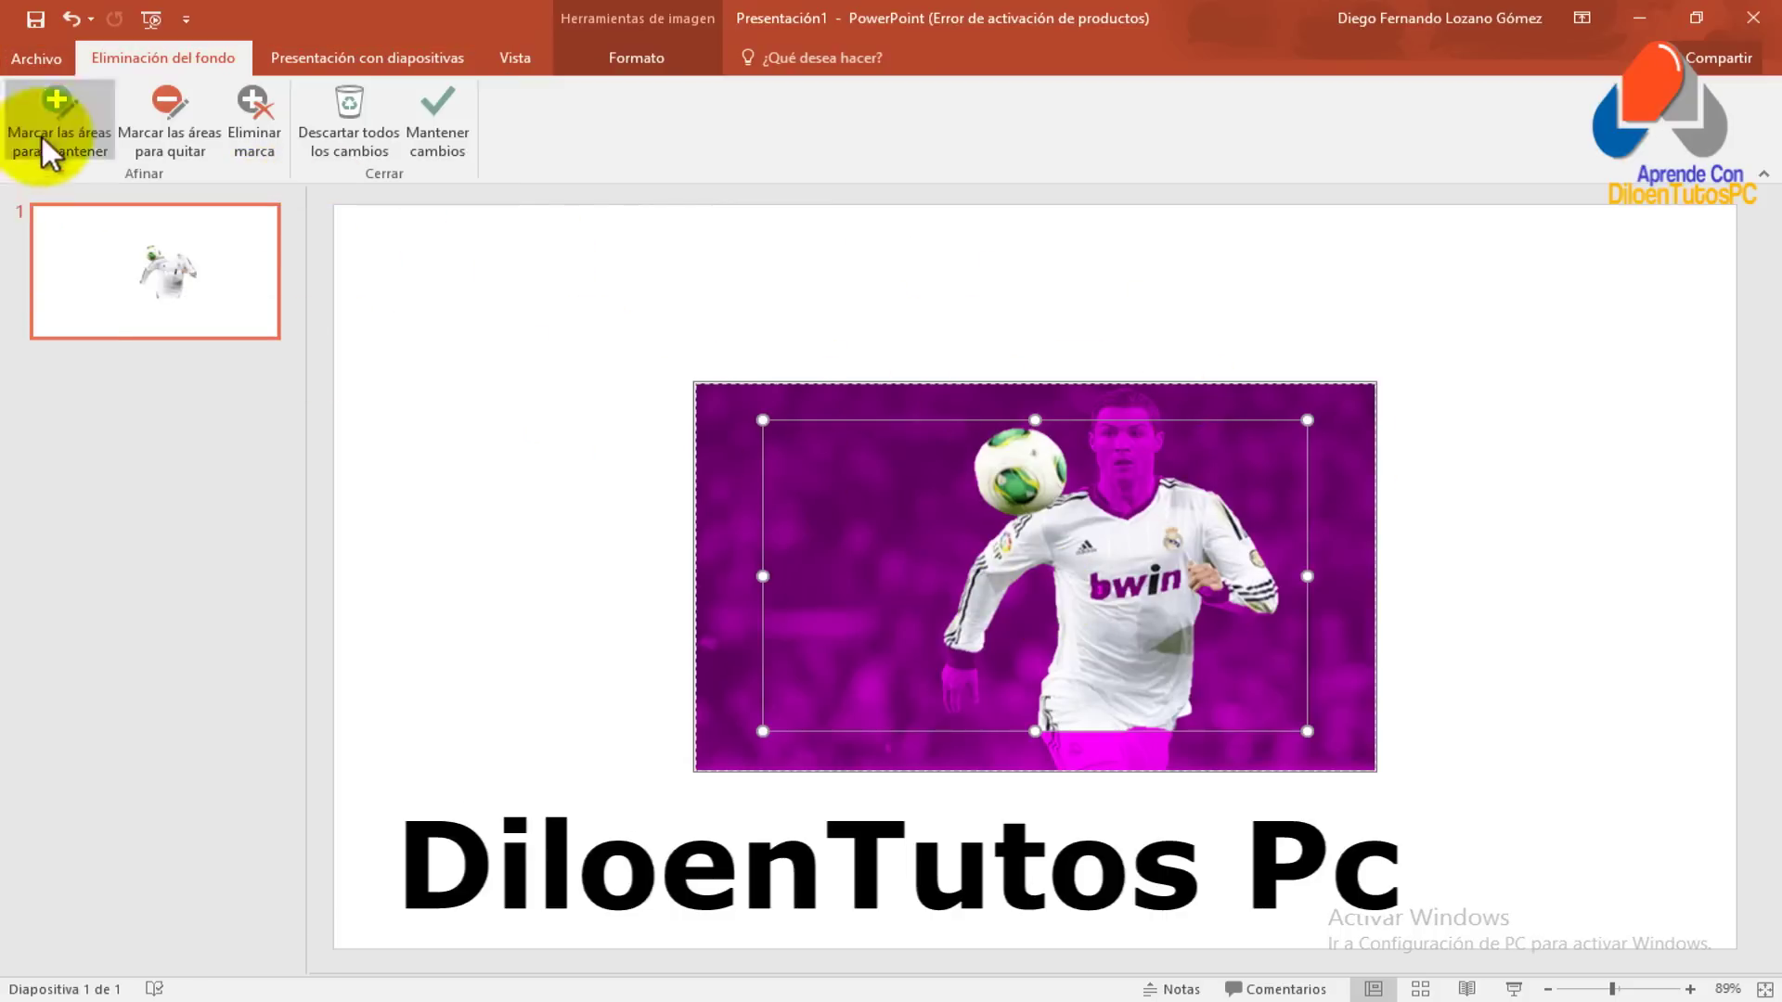
click(749, 615)
drag(772, 571, 902, 568)
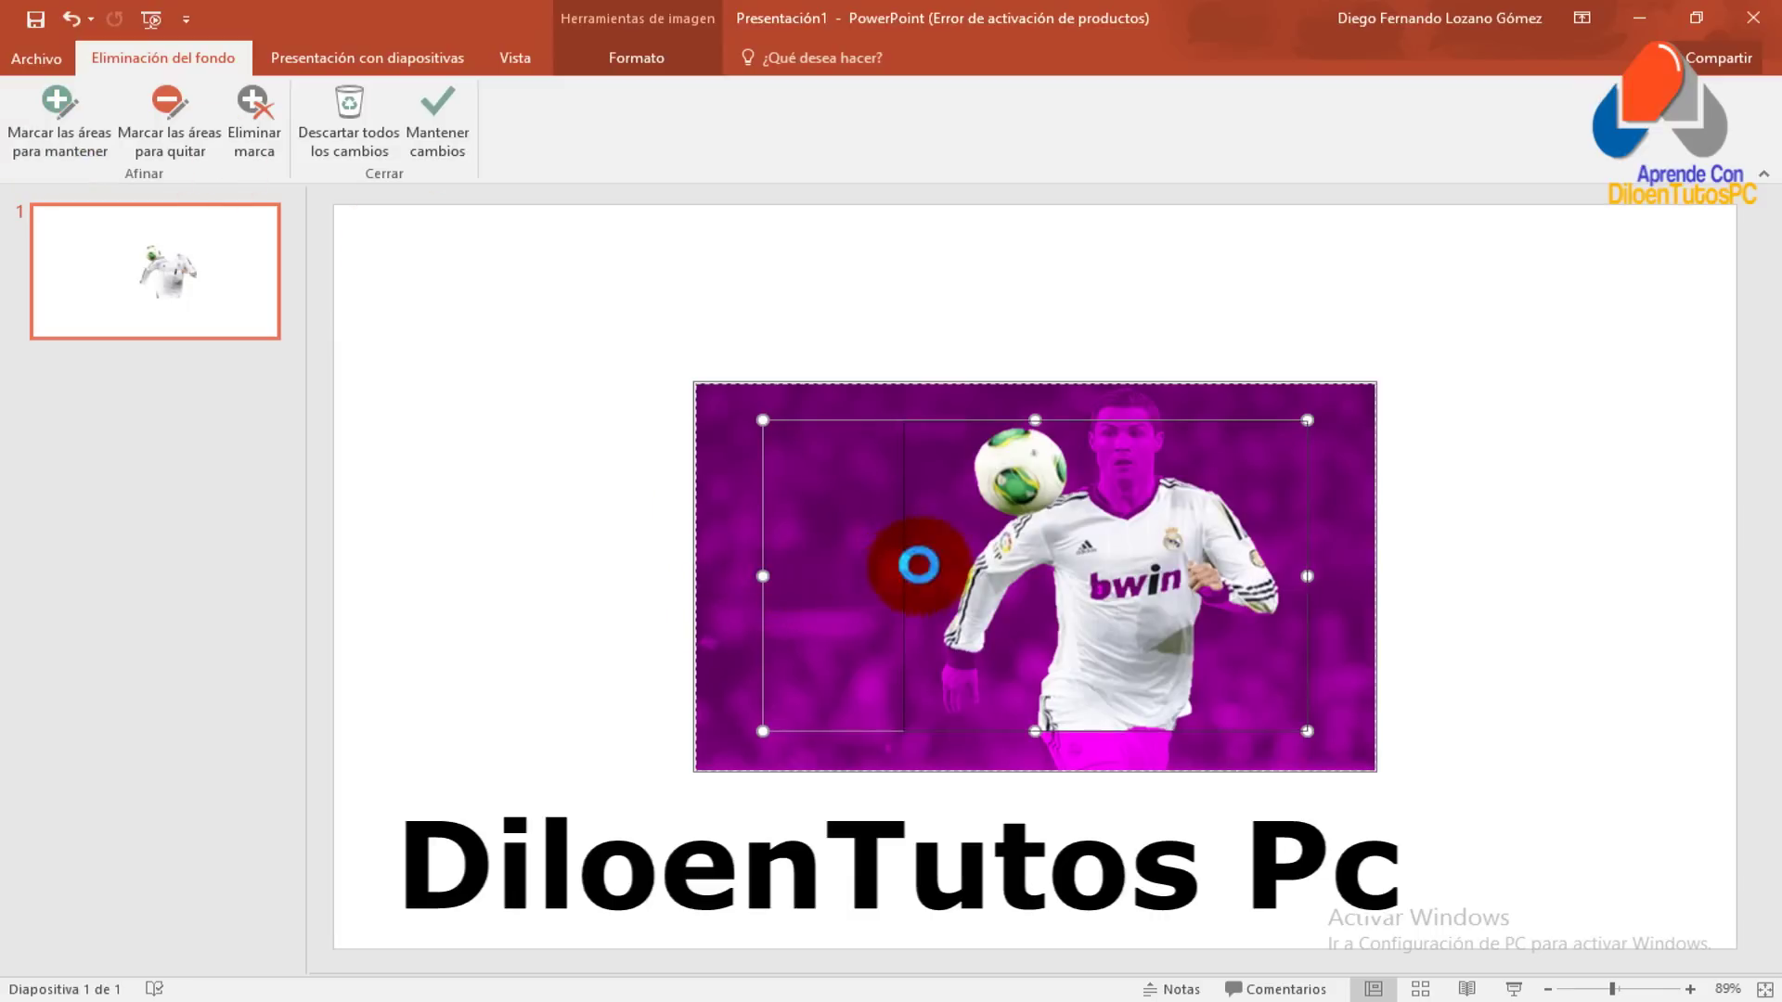
drag(1067, 421, 1105, 386)
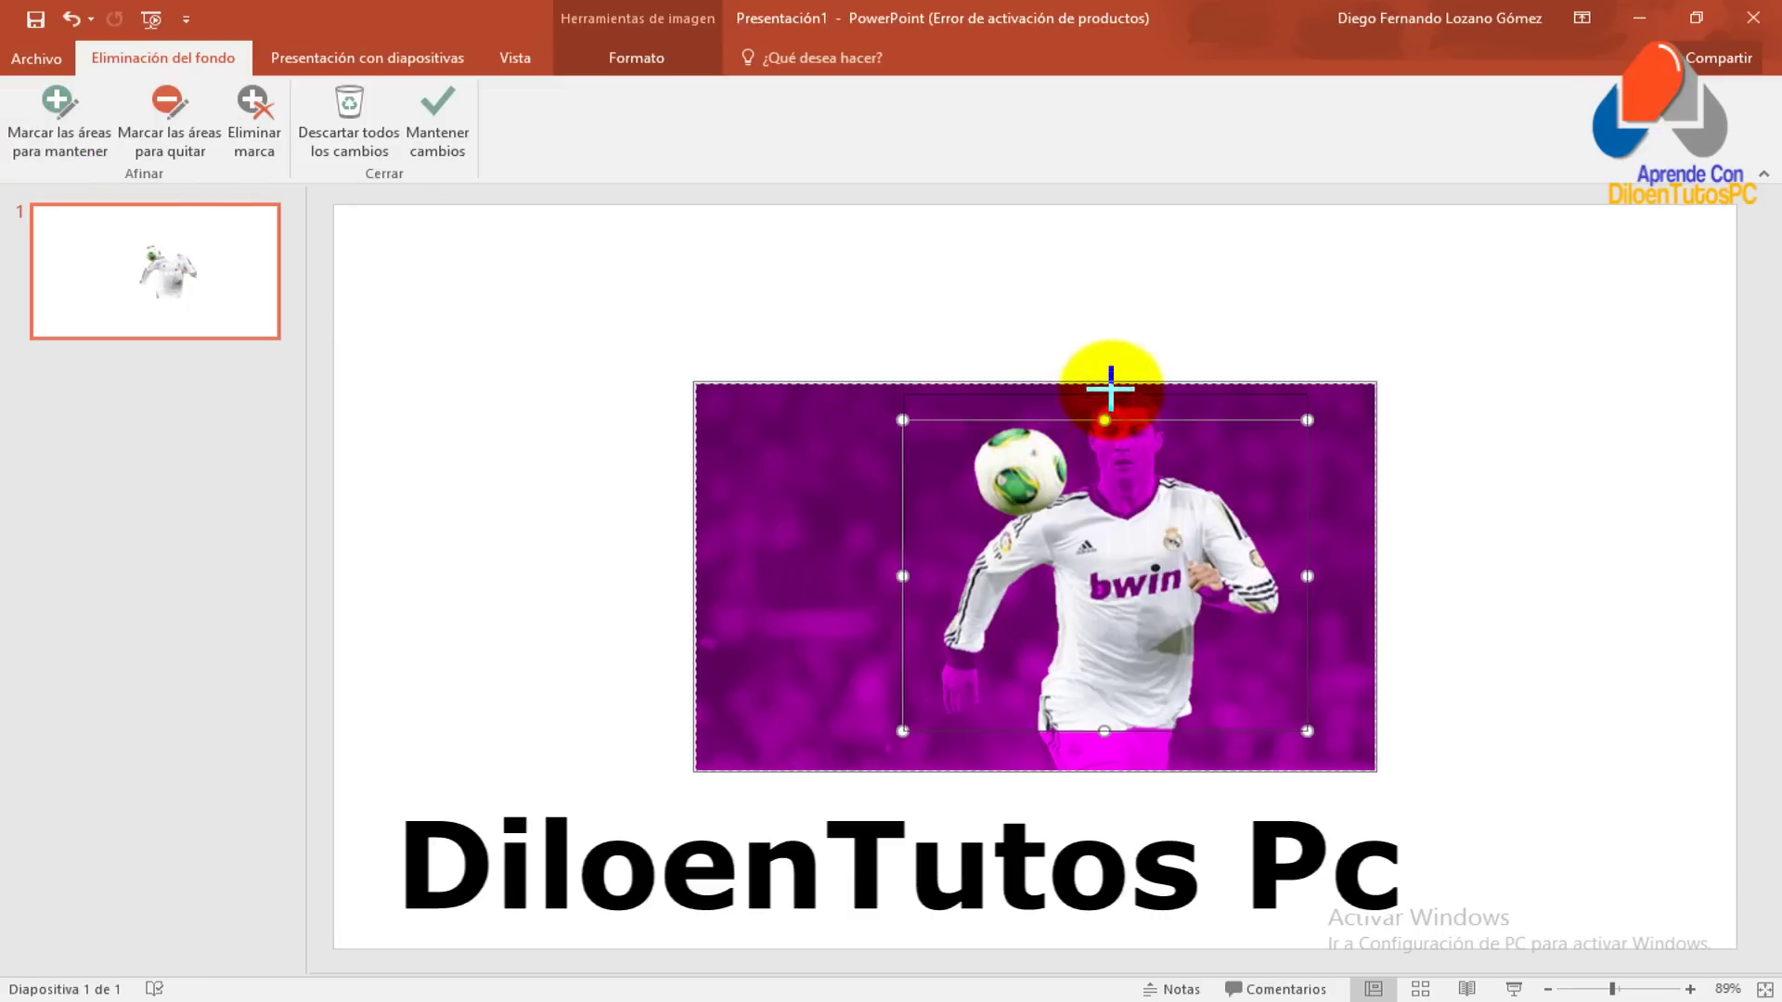
drag(1095, 735, 1104, 770)
drag(1296, 585, 1292, 581)
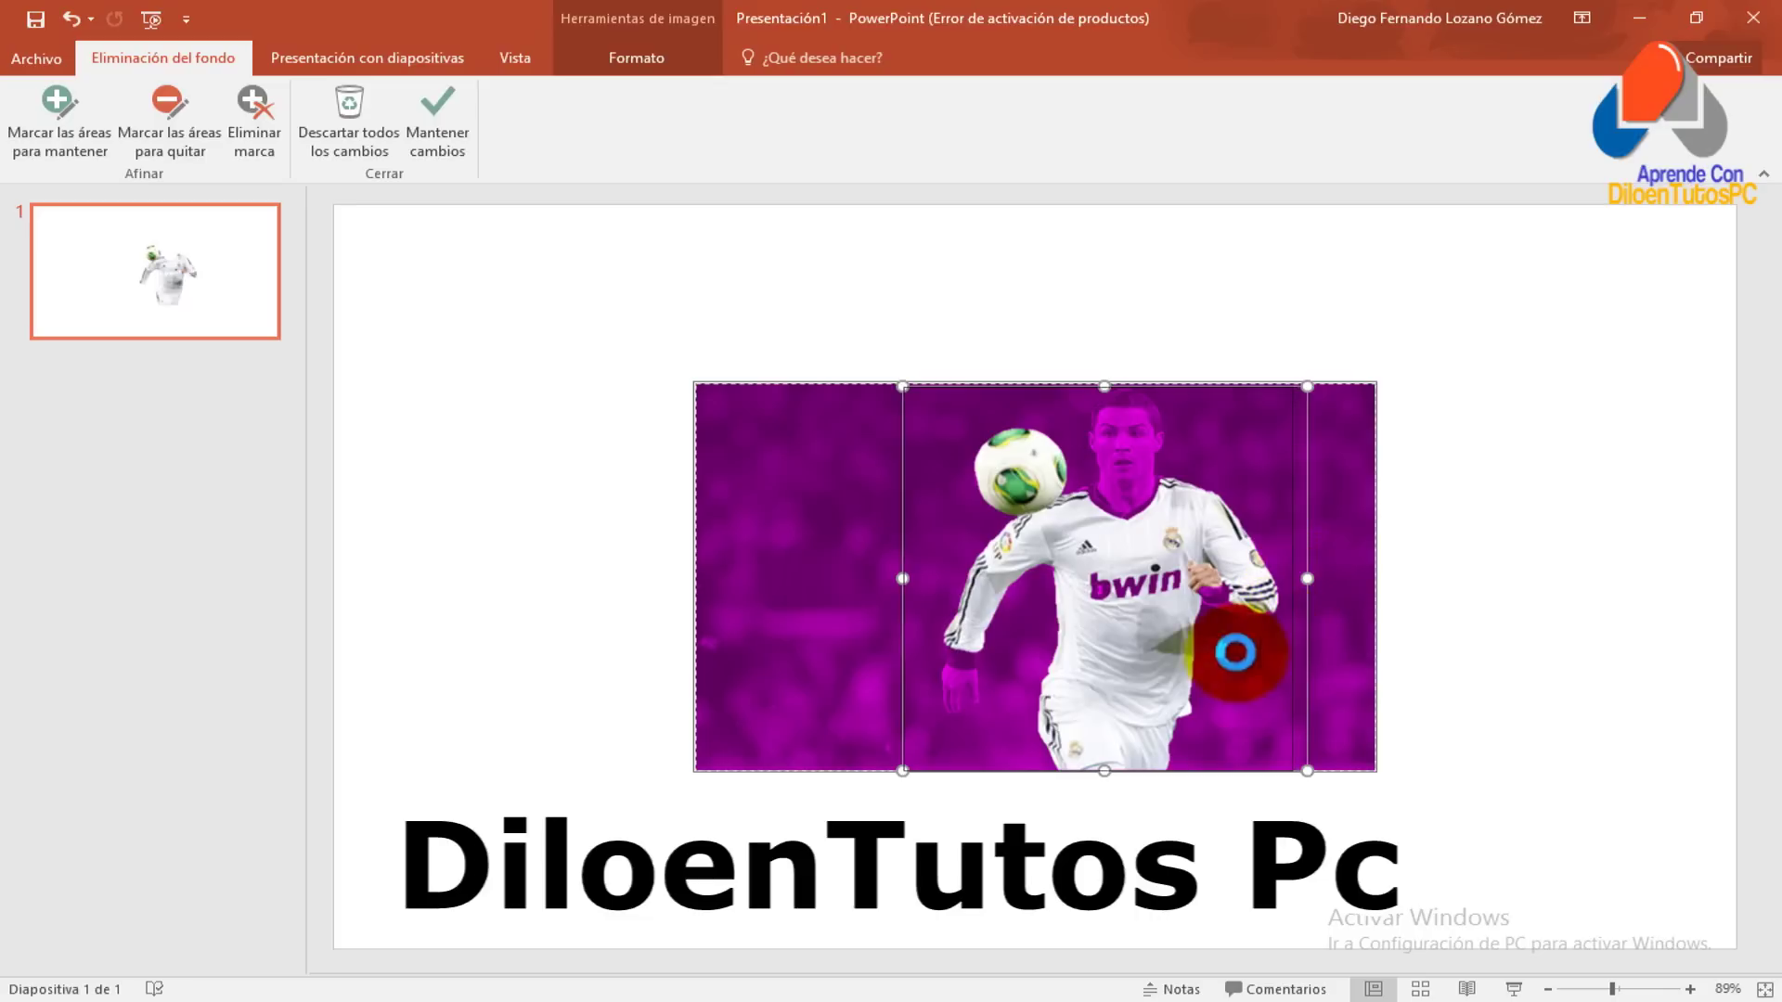
drag(905, 581, 926, 581)
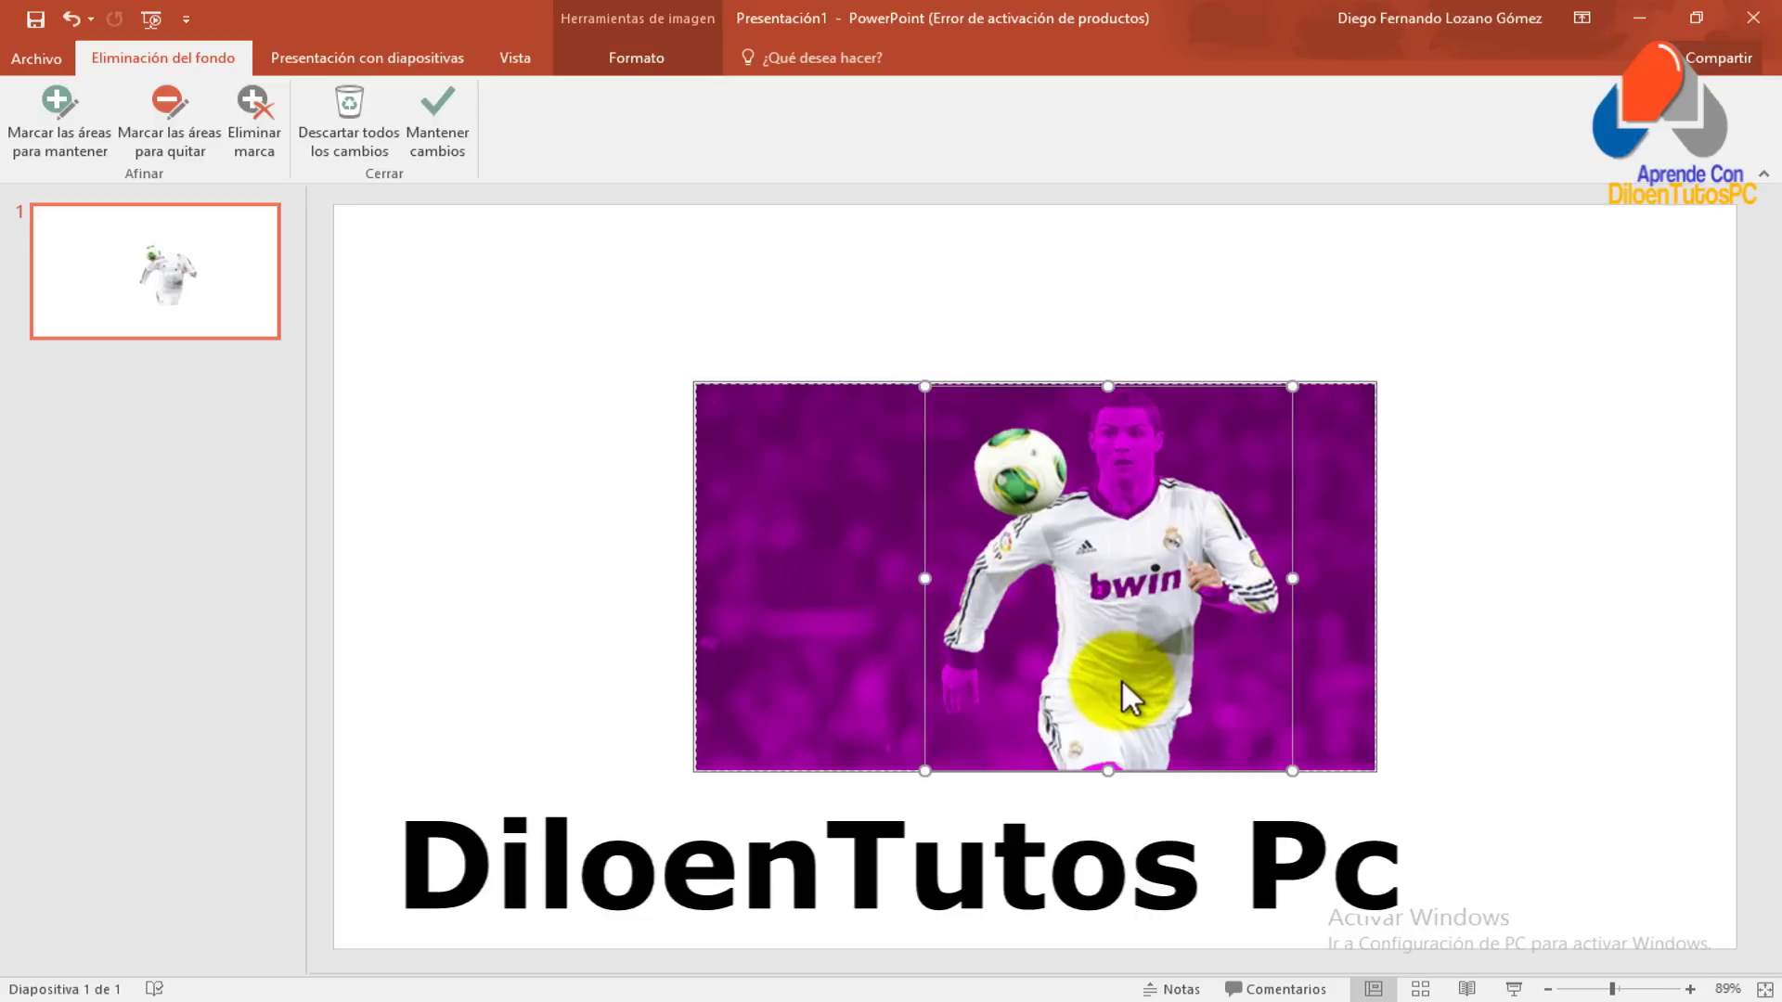
- Switch to Marcar las áreas para mantener and zoom in on the photo
click(59, 104)
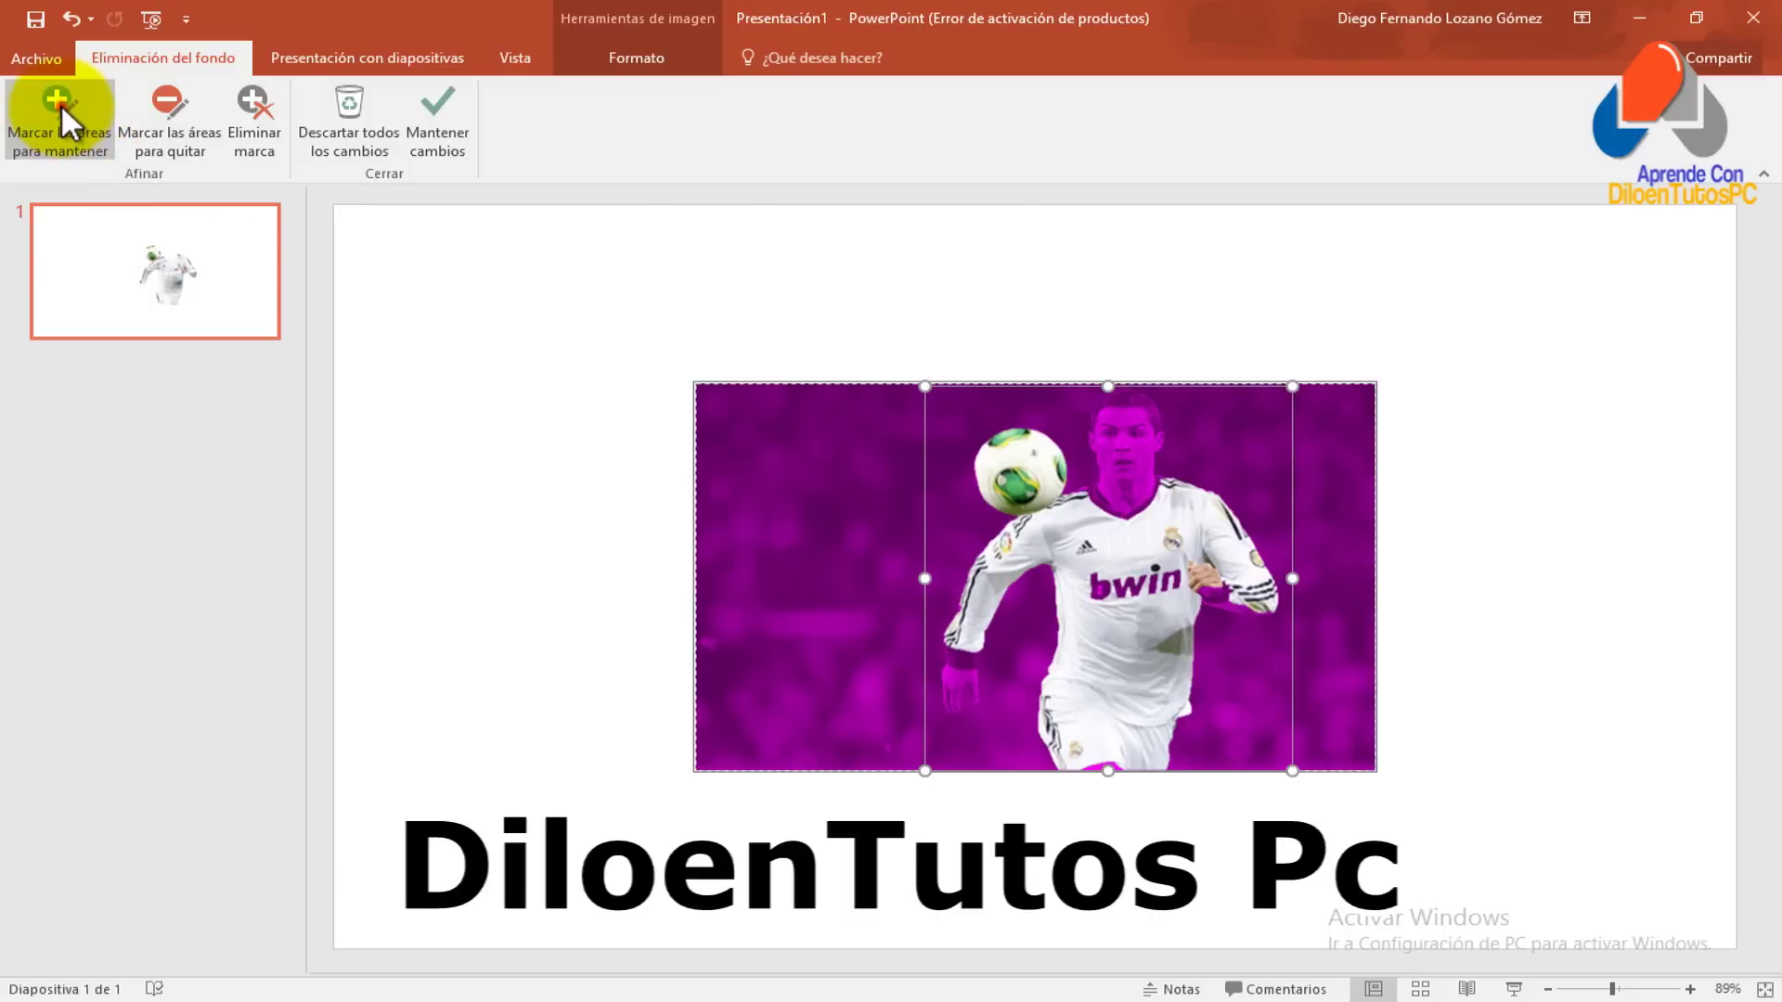
click(1689, 989)
click(1689, 989)
click(1689, 990)
click(1689, 989)
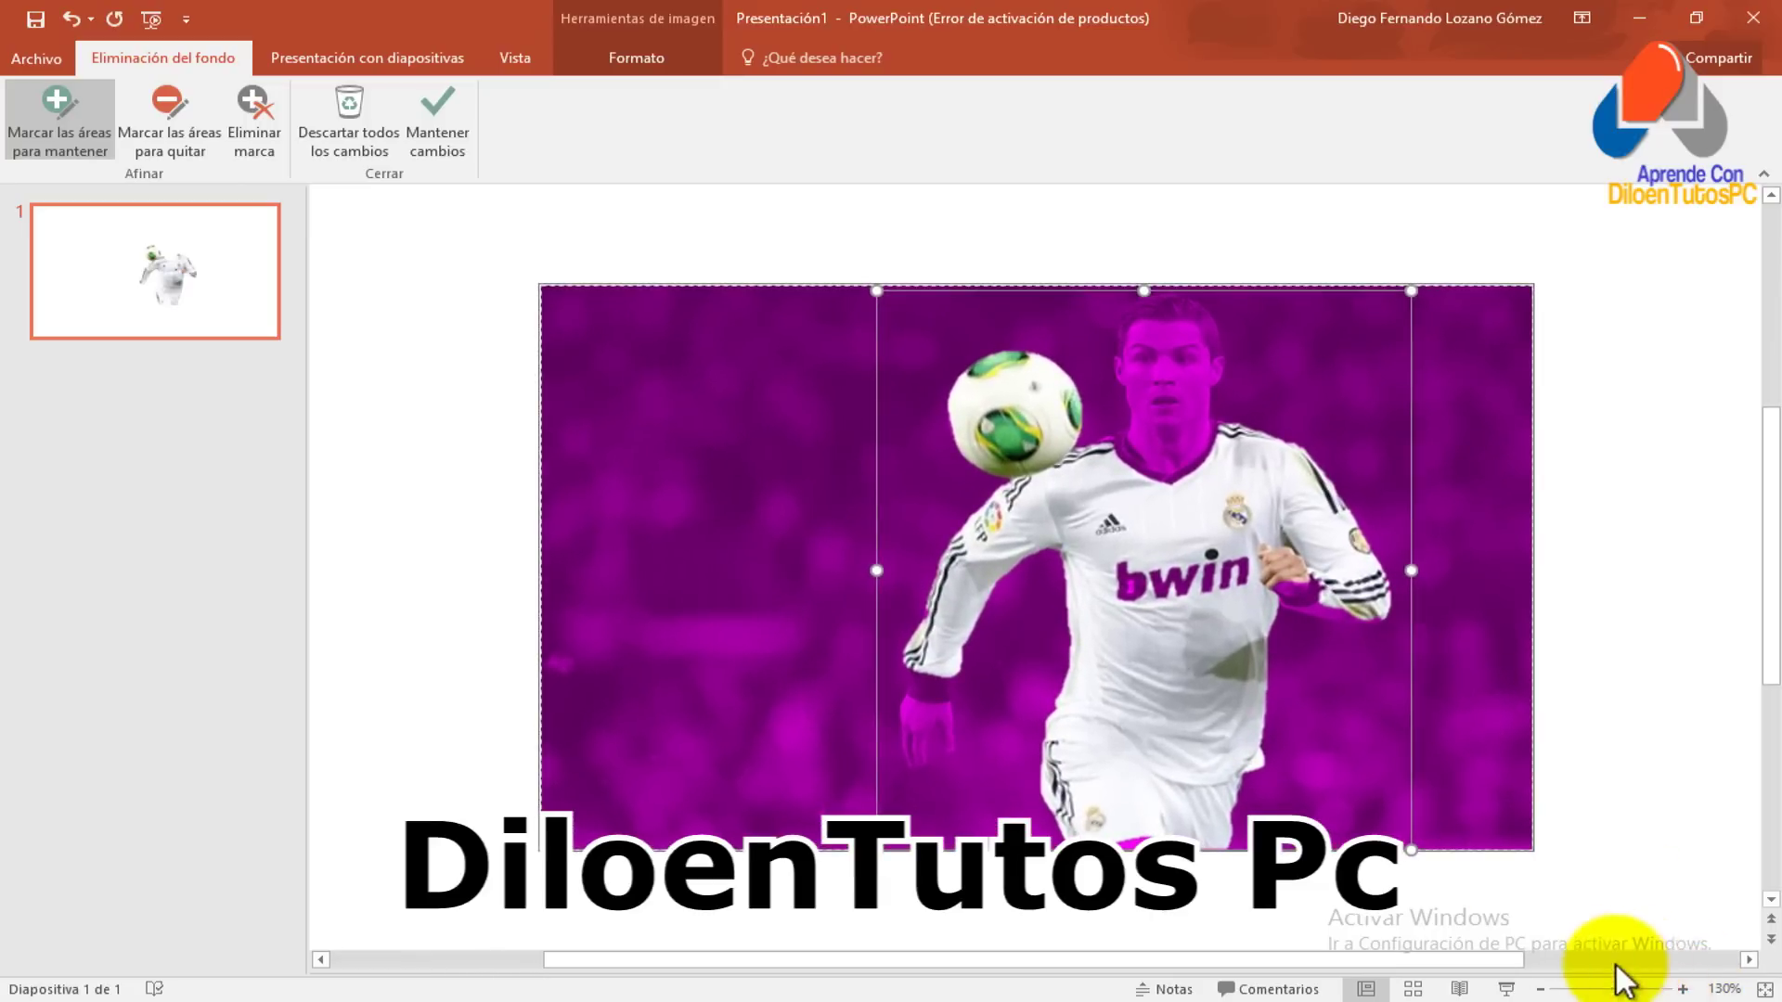
- Zoom to 150% and mark the player's neck, collar and hair as areas to keep
click(1682, 989)
click(1683, 989)
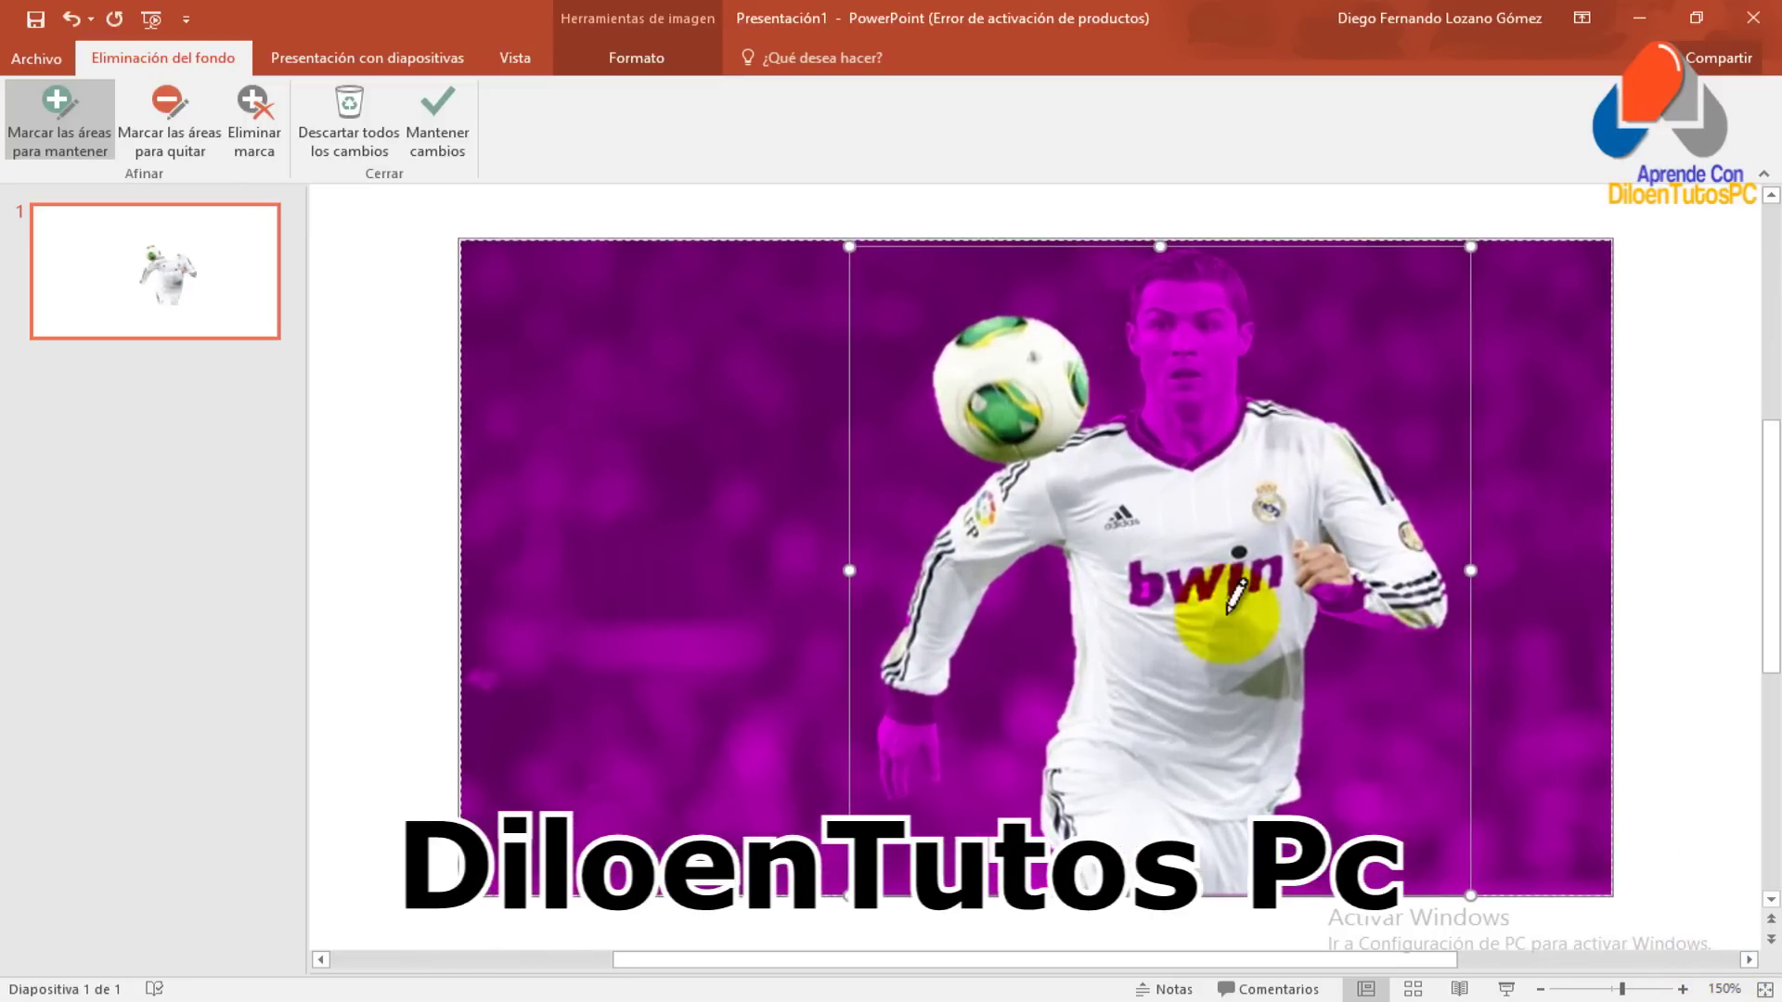
click(1143, 418)
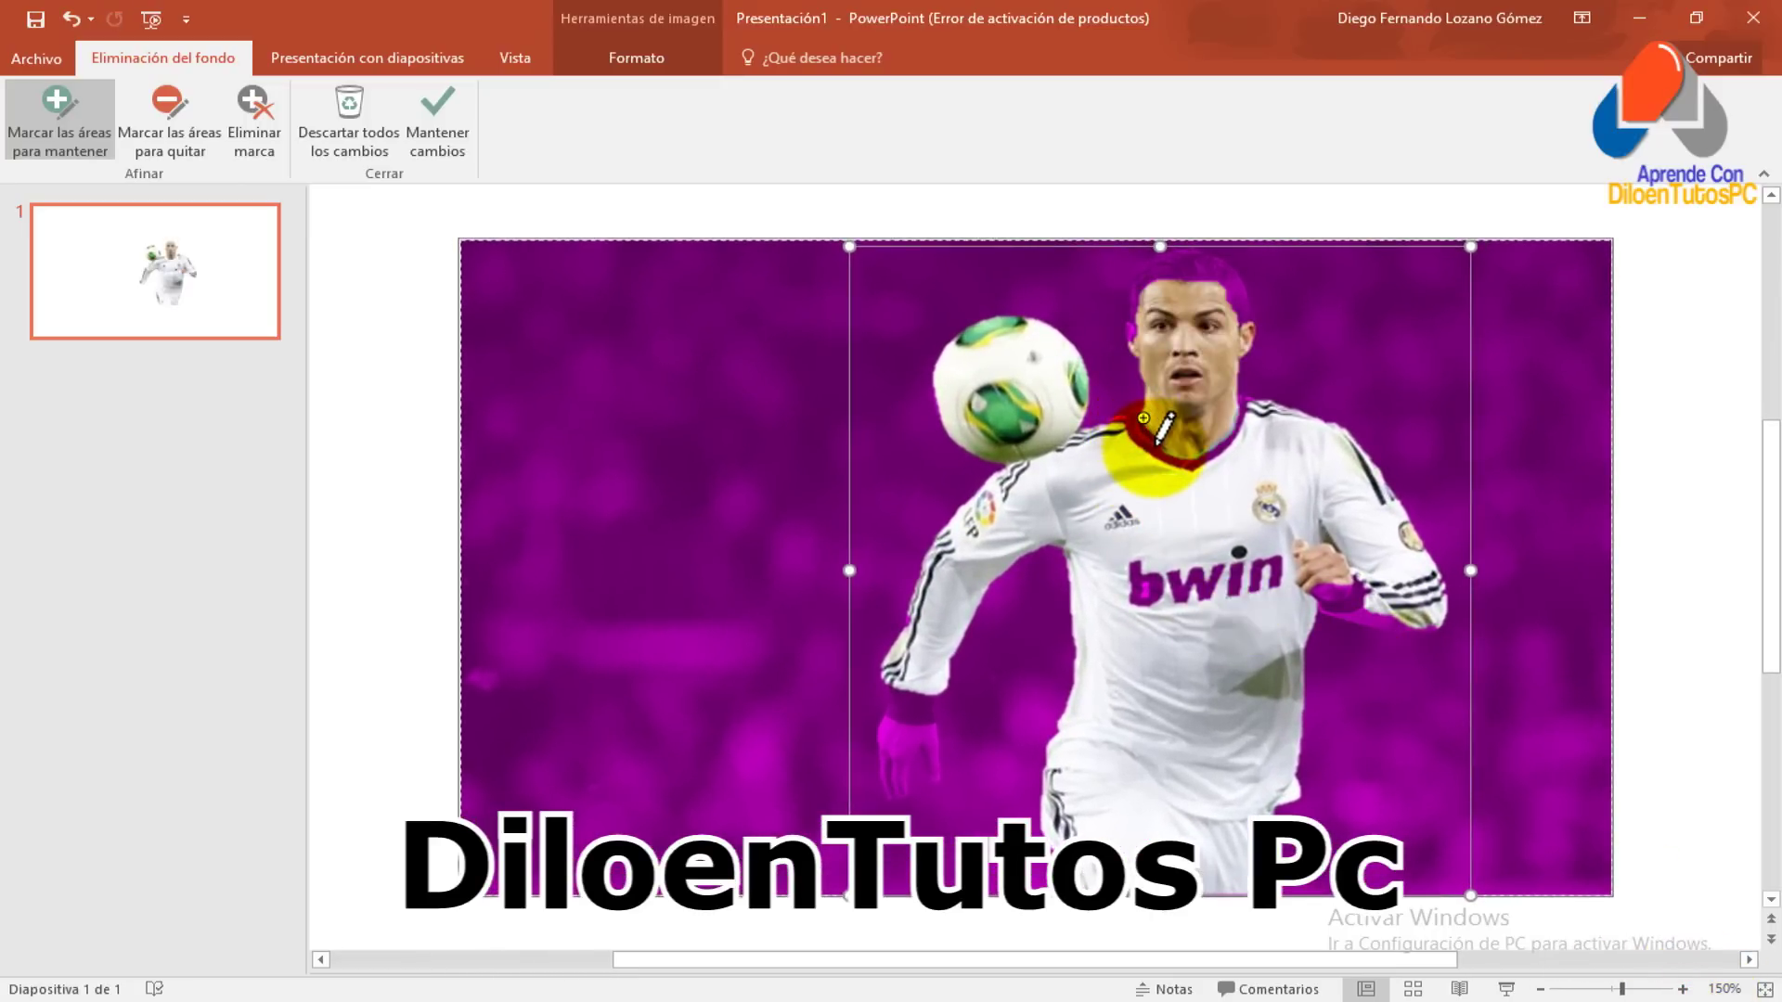
click(1155, 446)
click(1252, 418)
click(1220, 275)
click(1237, 308)
click(1250, 329)
click(1200, 271)
click(1159, 246)
click(1169, 275)
click(1141, 281)
click(1135, 298)
click(1154, 268)
click(1172, 254)
click(1174, 262)
click(1133, 319)
- Mark the collar, chest and face down to the neck as areas to keep
click(1226, 440)
drag(1181, 469, 1225, 498)
click(1116, 424)
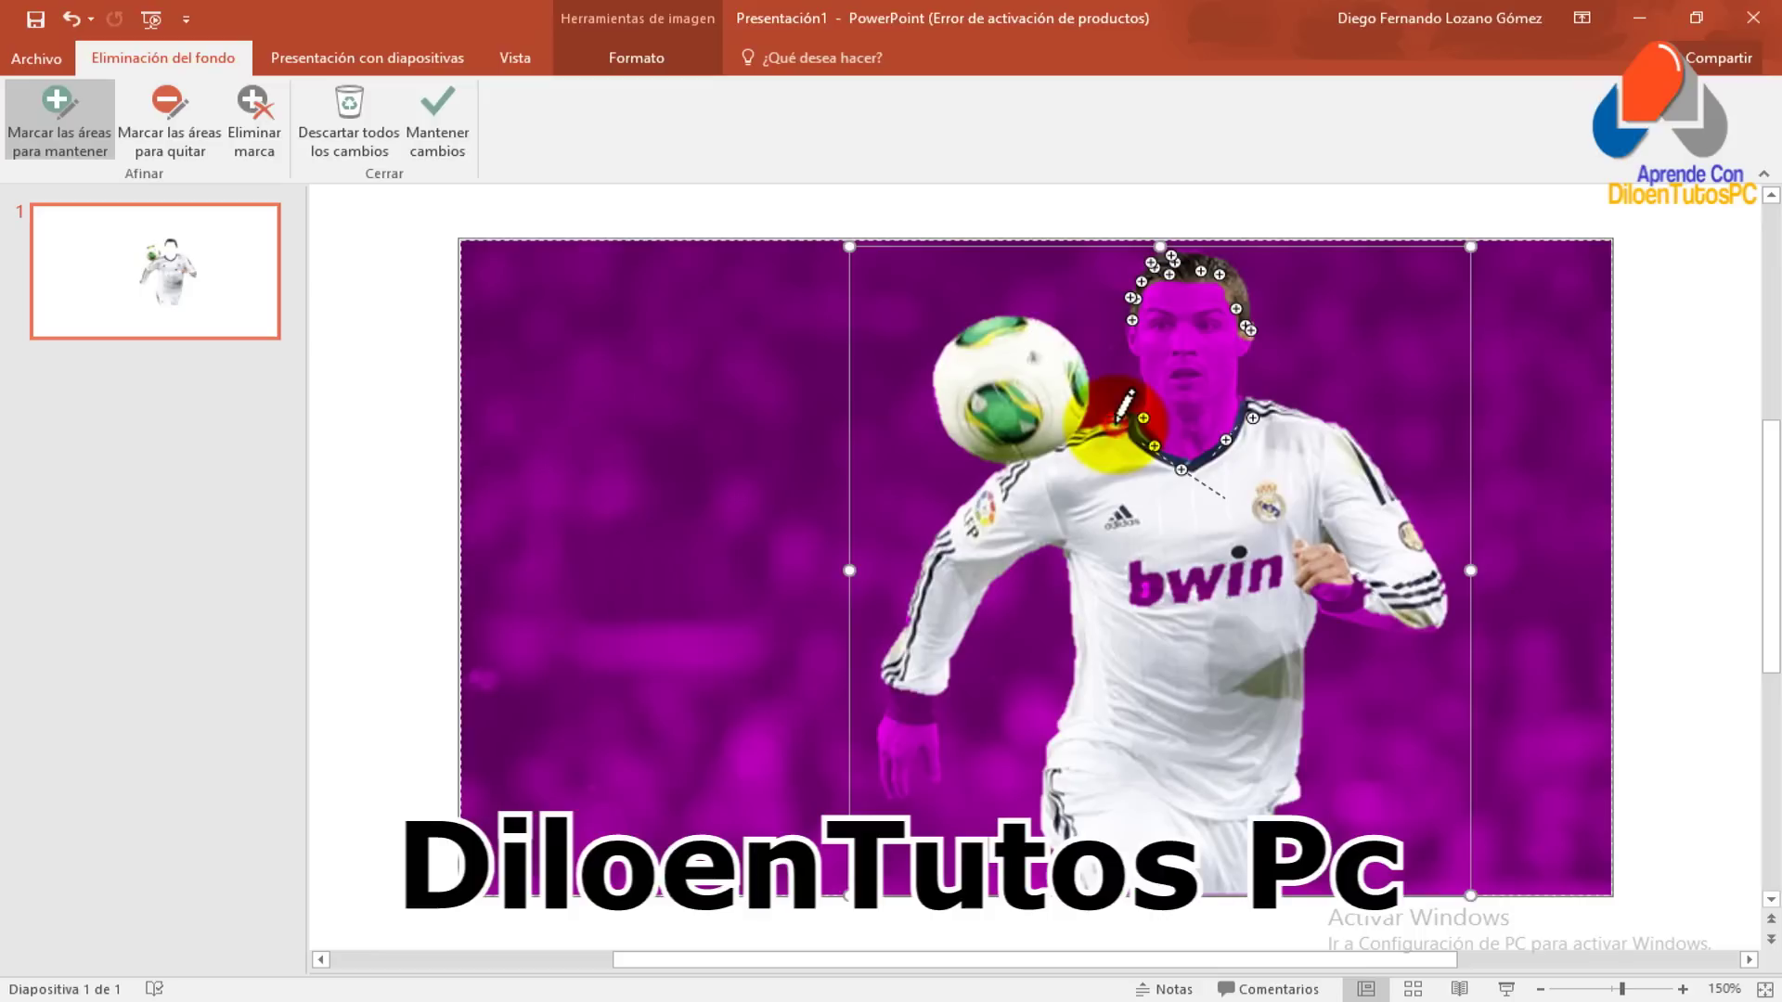
drag(1162, 302, 1188, 436)
drag(1193, 308, 1207, 436)
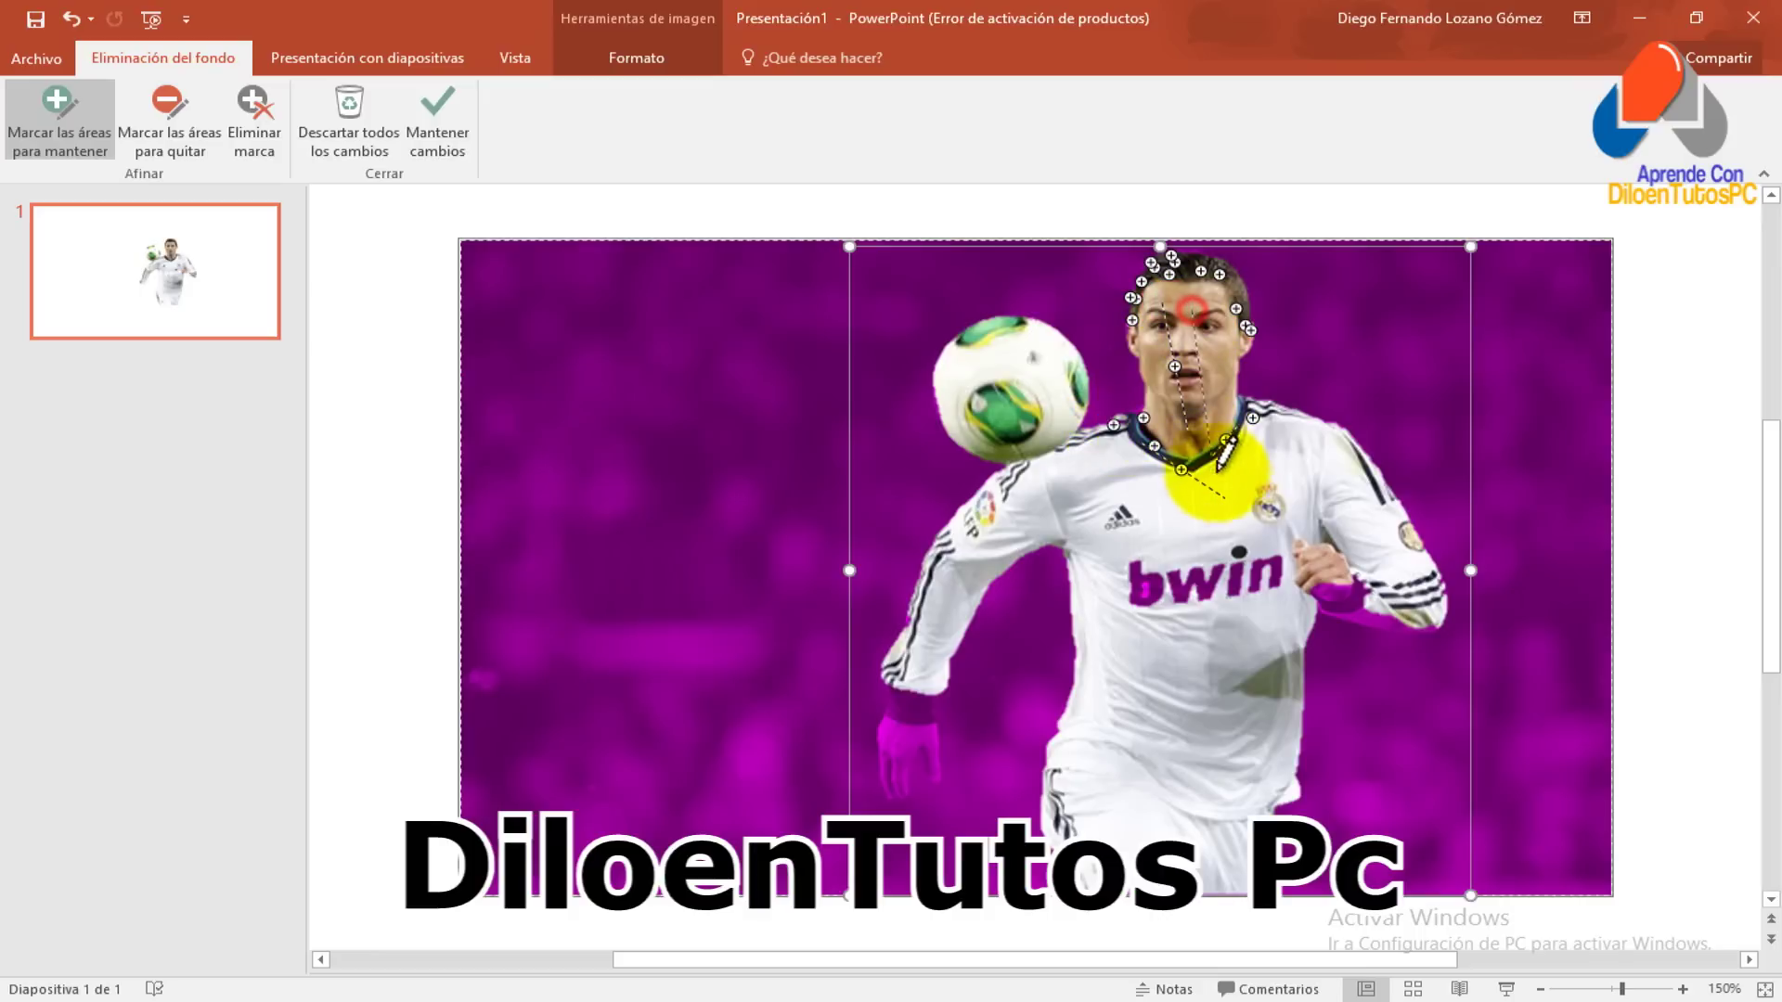
- Mark the bwin logo, lower hand's fingers, right forearm and hairline to keep
drag(1225, 587, 1271, 588)
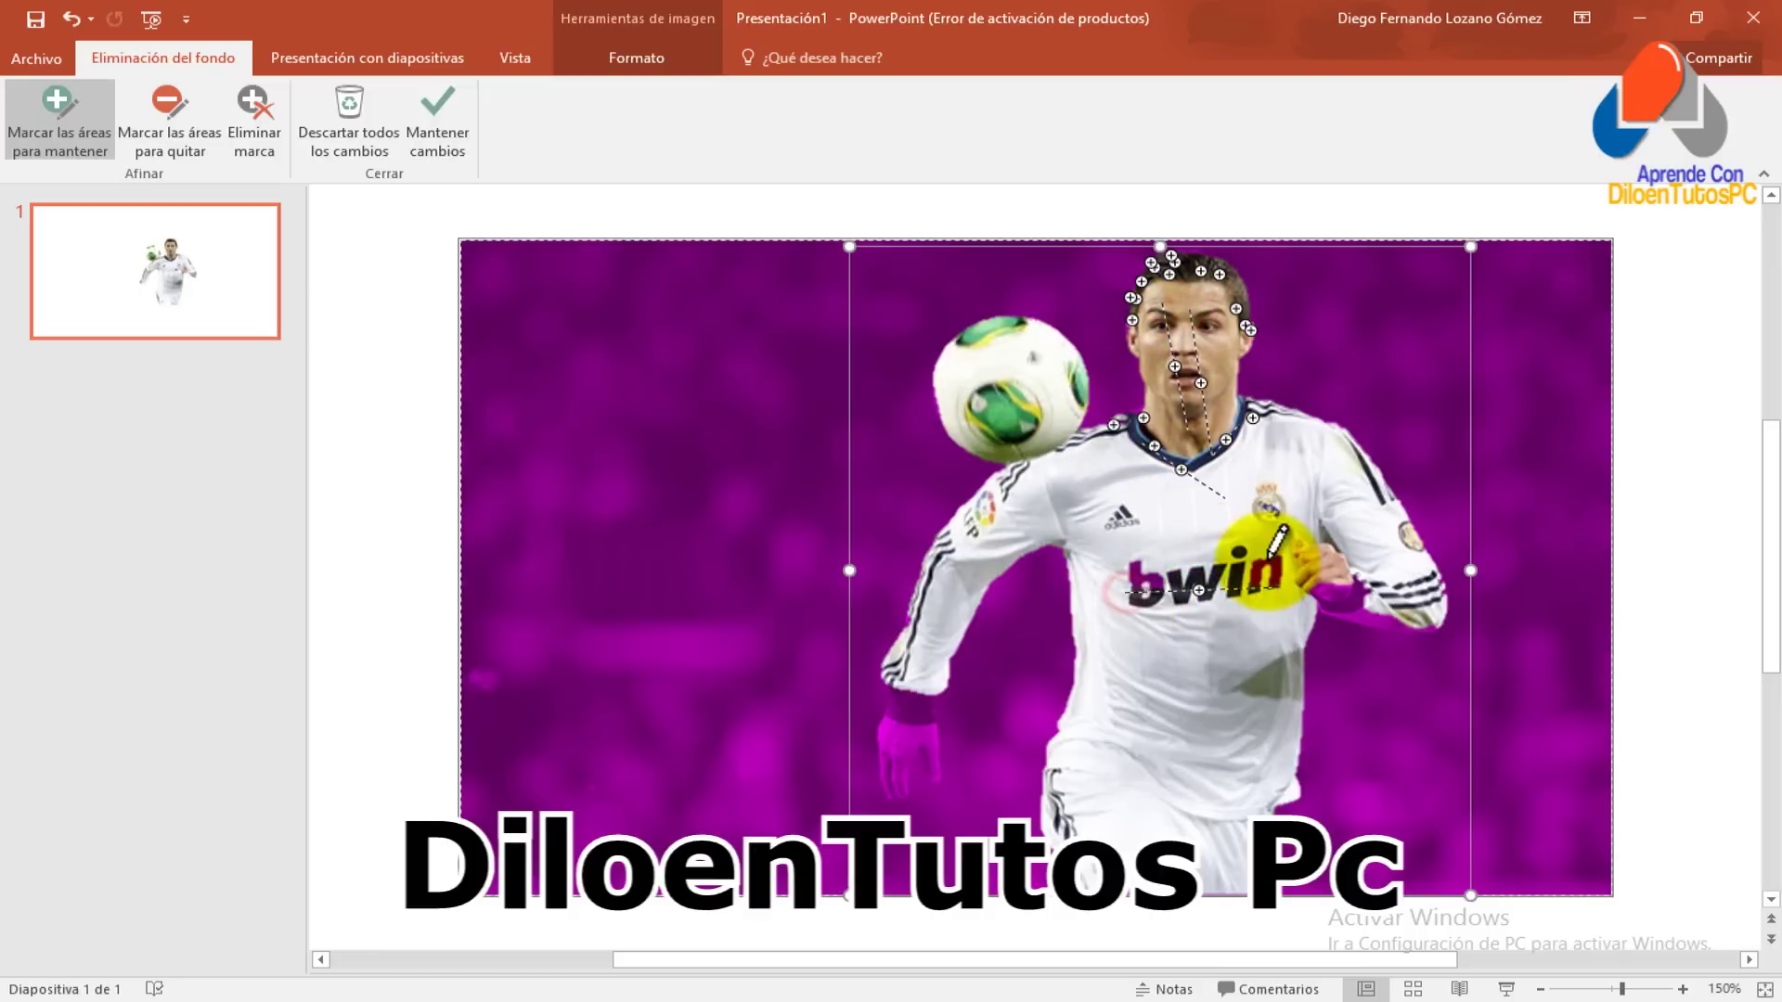
drag(1121, 557, 1197, 644)
drag(1276, 555, 1234, 614)
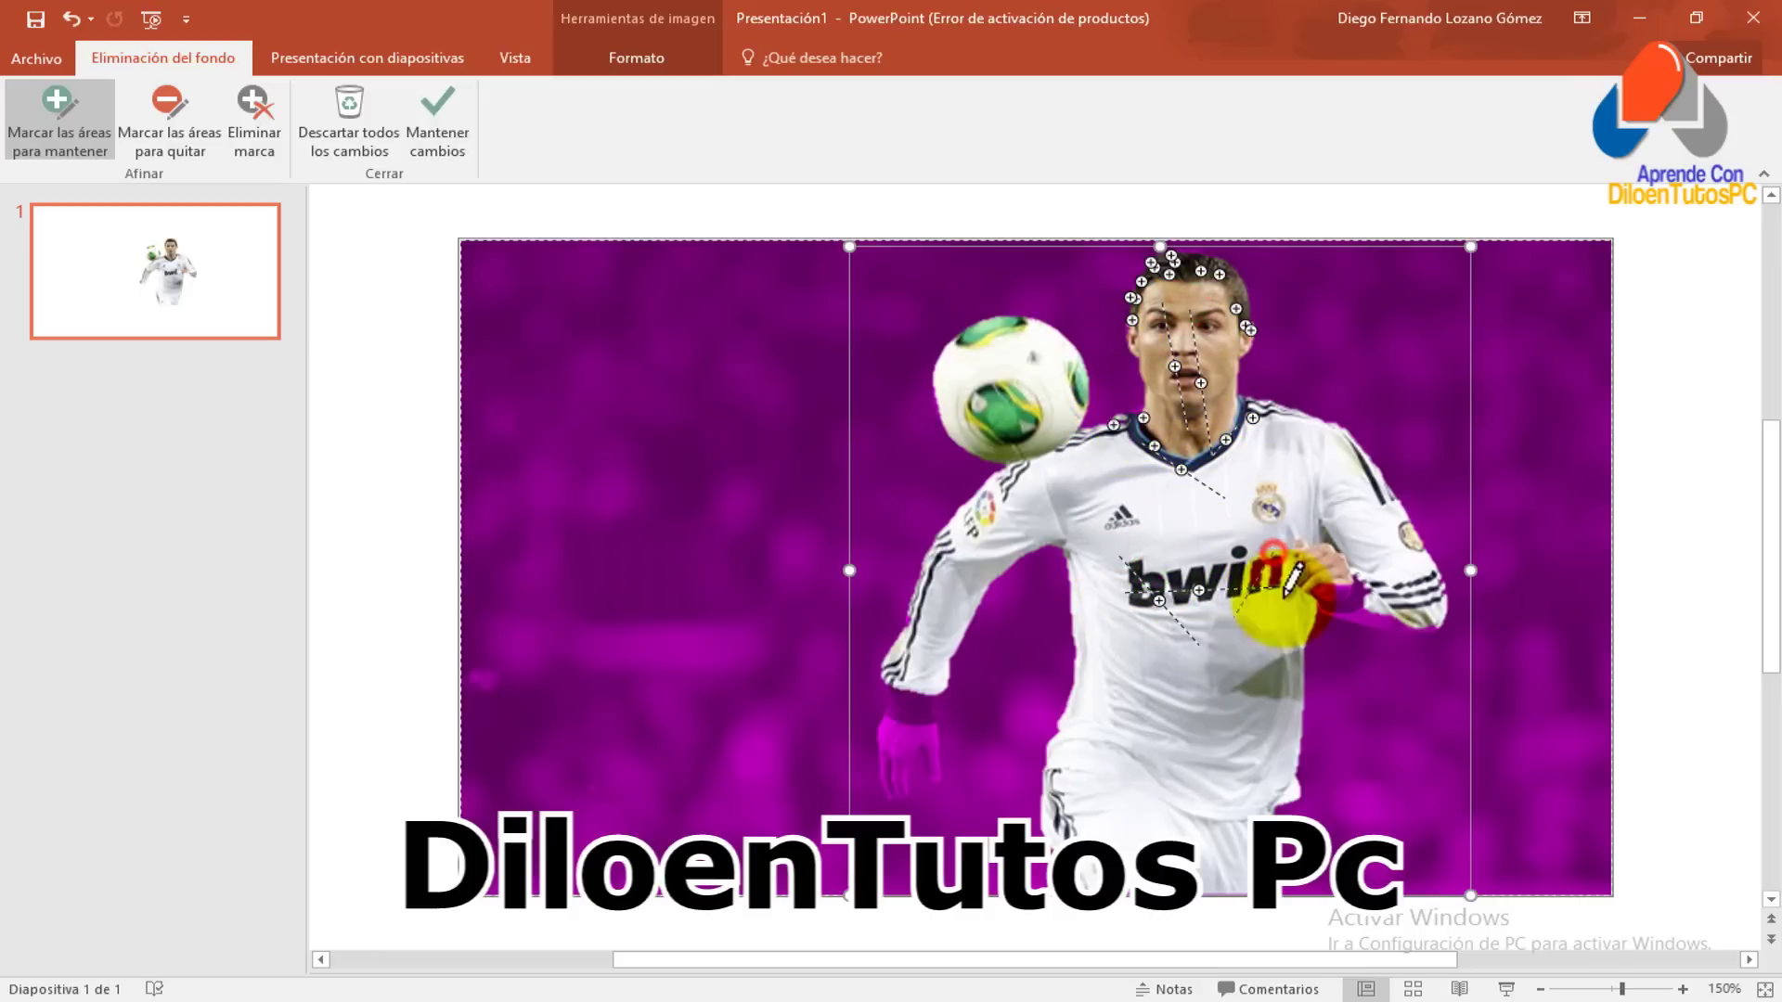
mouse_move(947, 729)
mouse_down()
mouse_move(915, 676)
mouse_move(917, 772)
mouse_up()
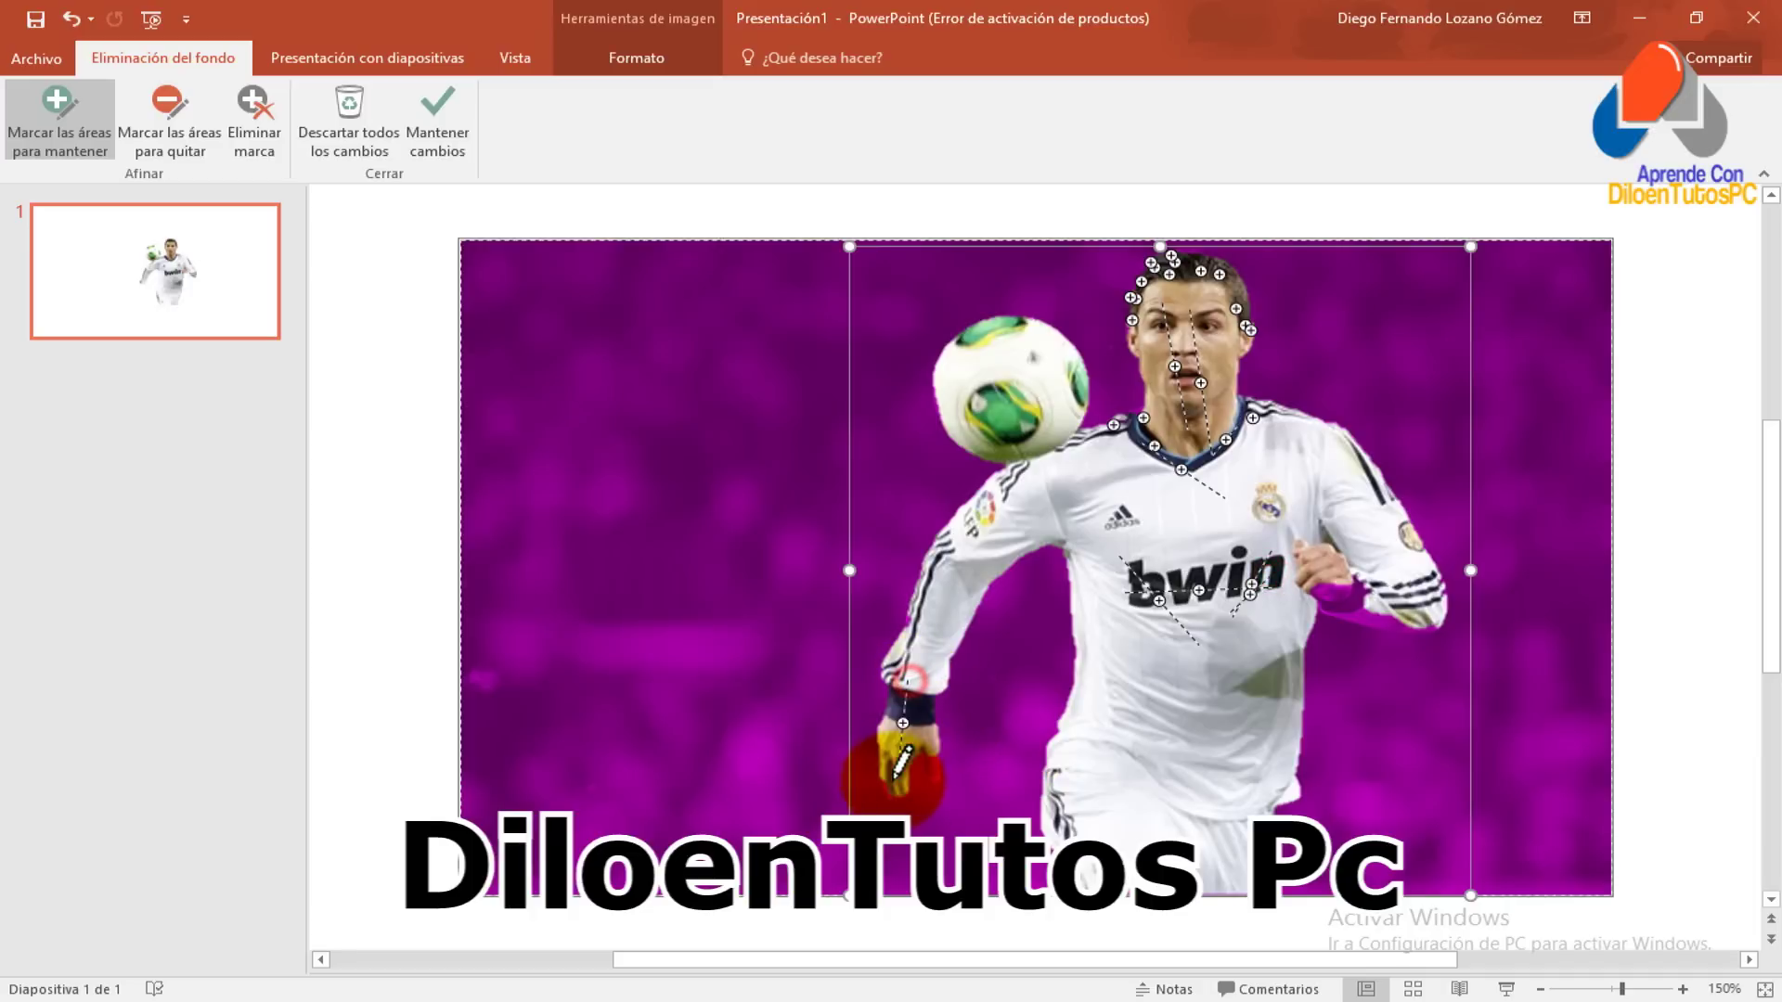
drag(888, 776, 894, 796)
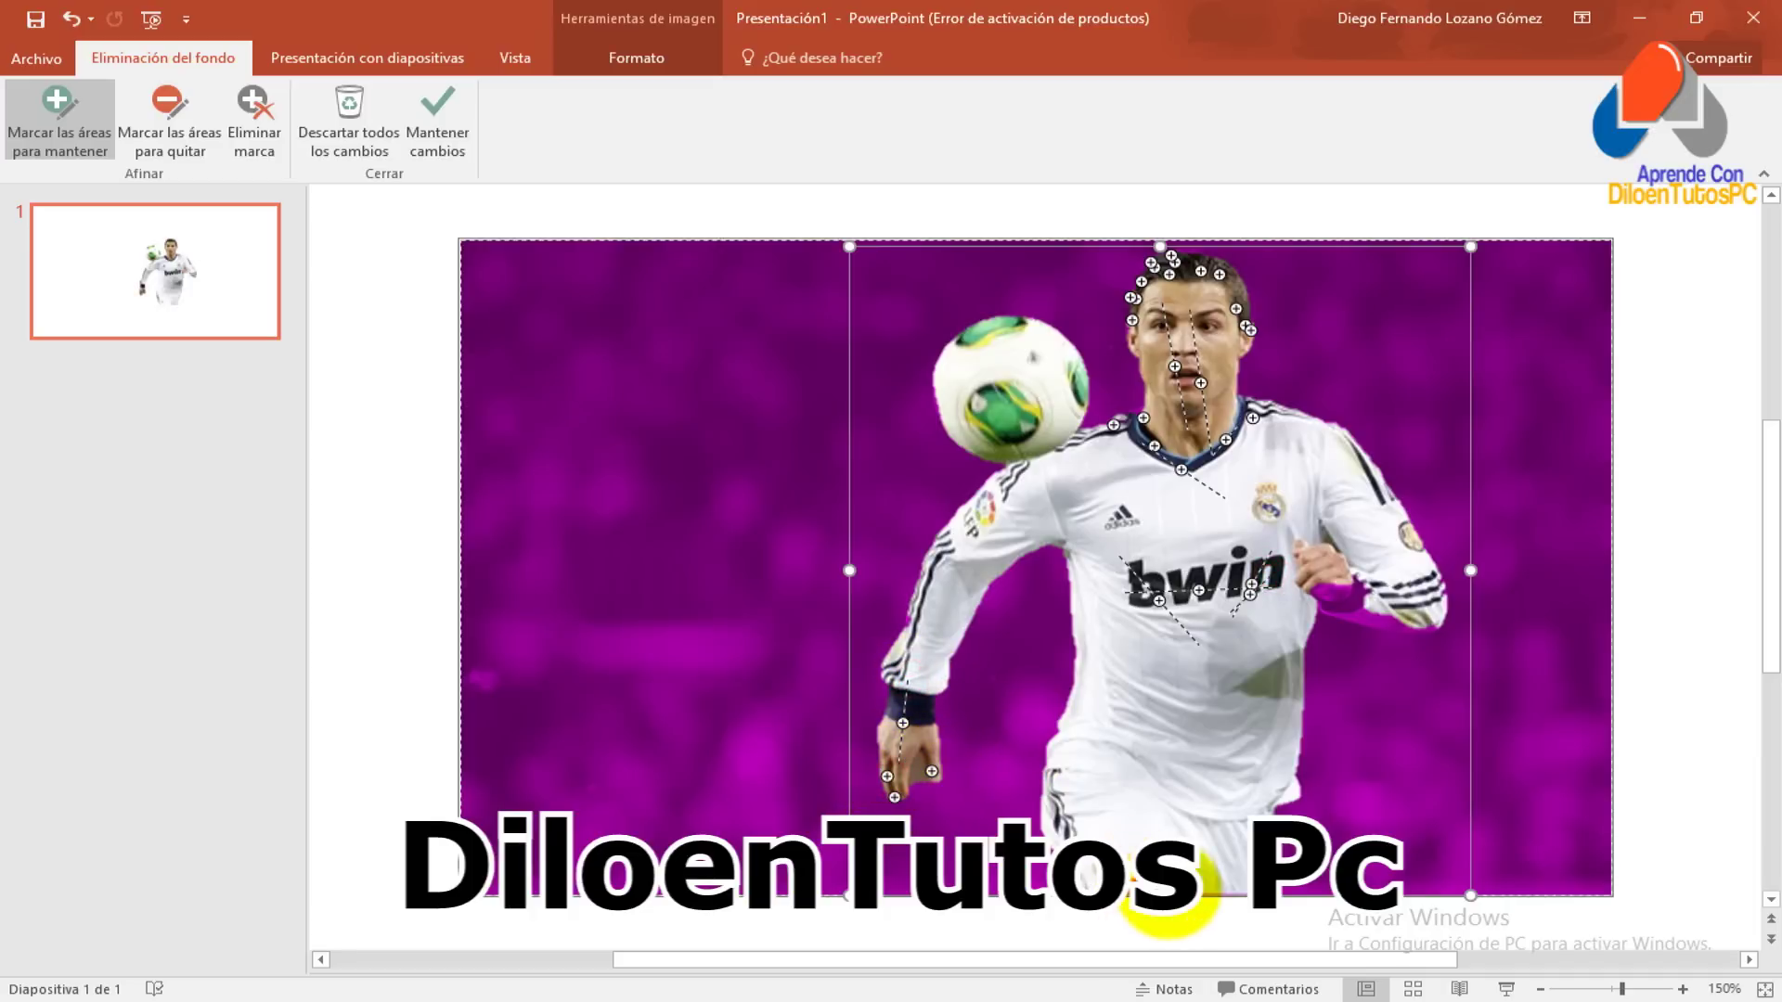
mouse_move(1342, 596)
mouse_down()
mouse_move(1397, 614)
mouse_move(1433, 568)
mouse_up()
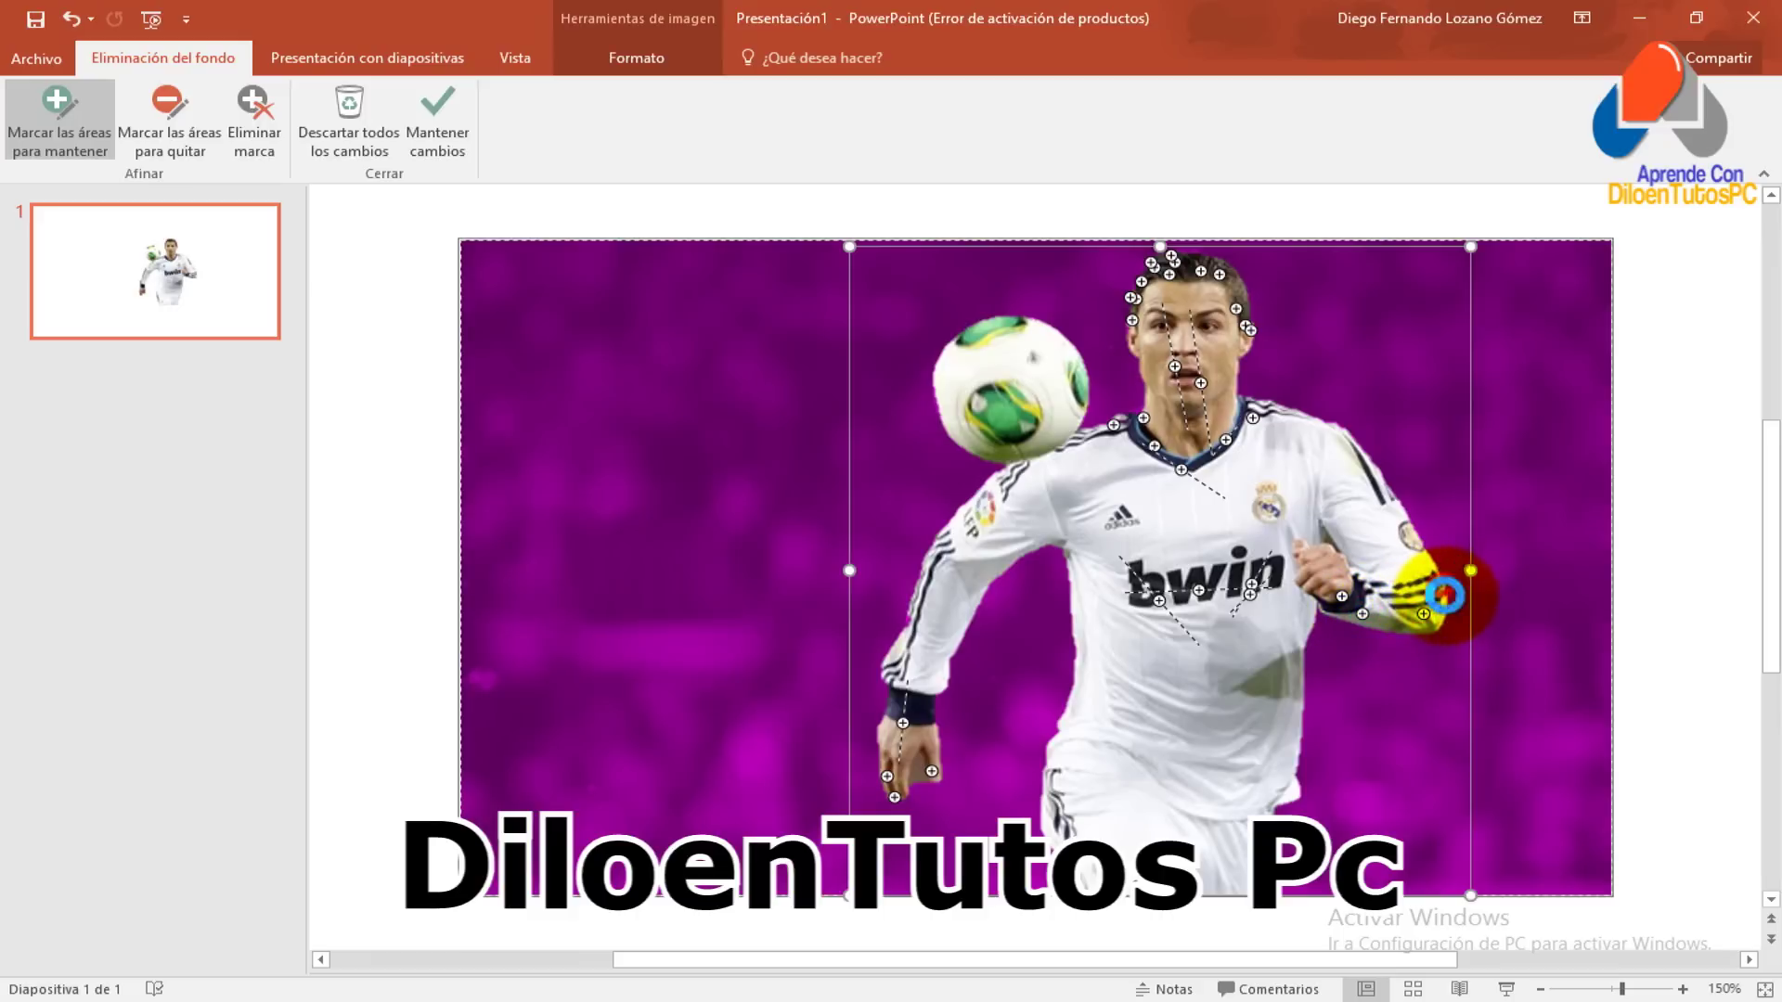
click(1232, 436)
mouse_move(1167, 293)
mouse_down()
mouse_move(1199, 253)
mouse_move(1173, 249)
mouse_up()
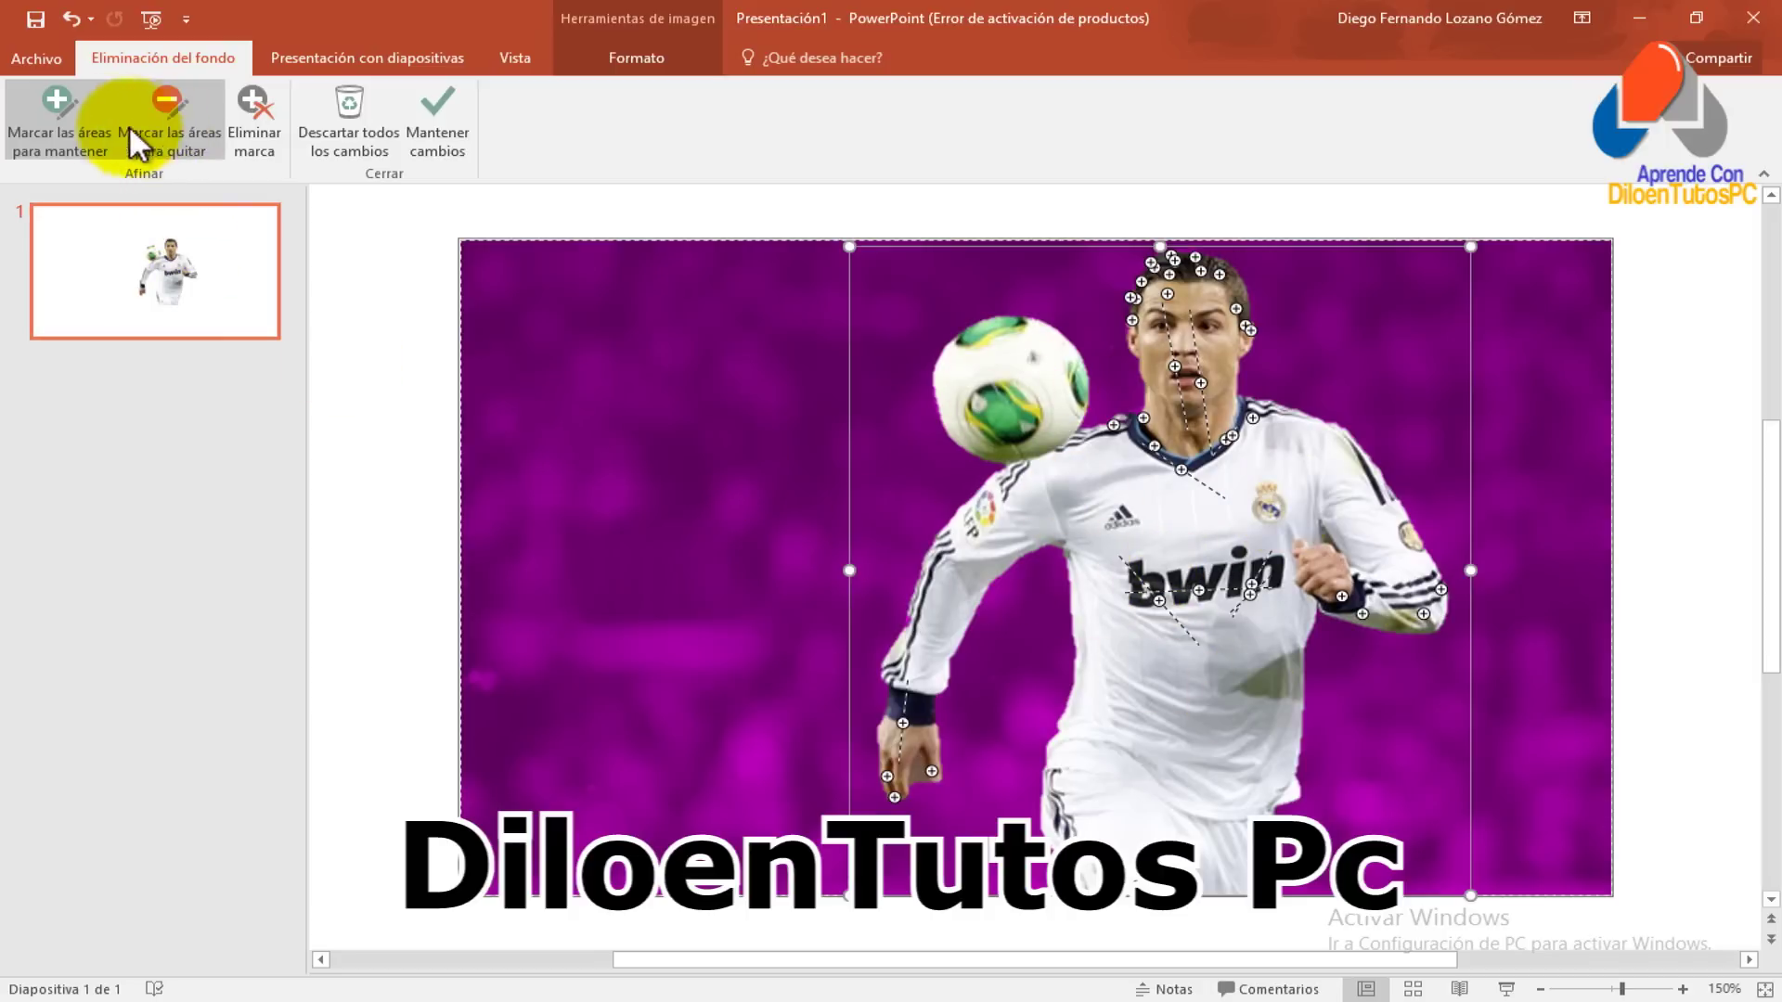
- Mark the purple background around the ball and player for removal
click(170, 141)
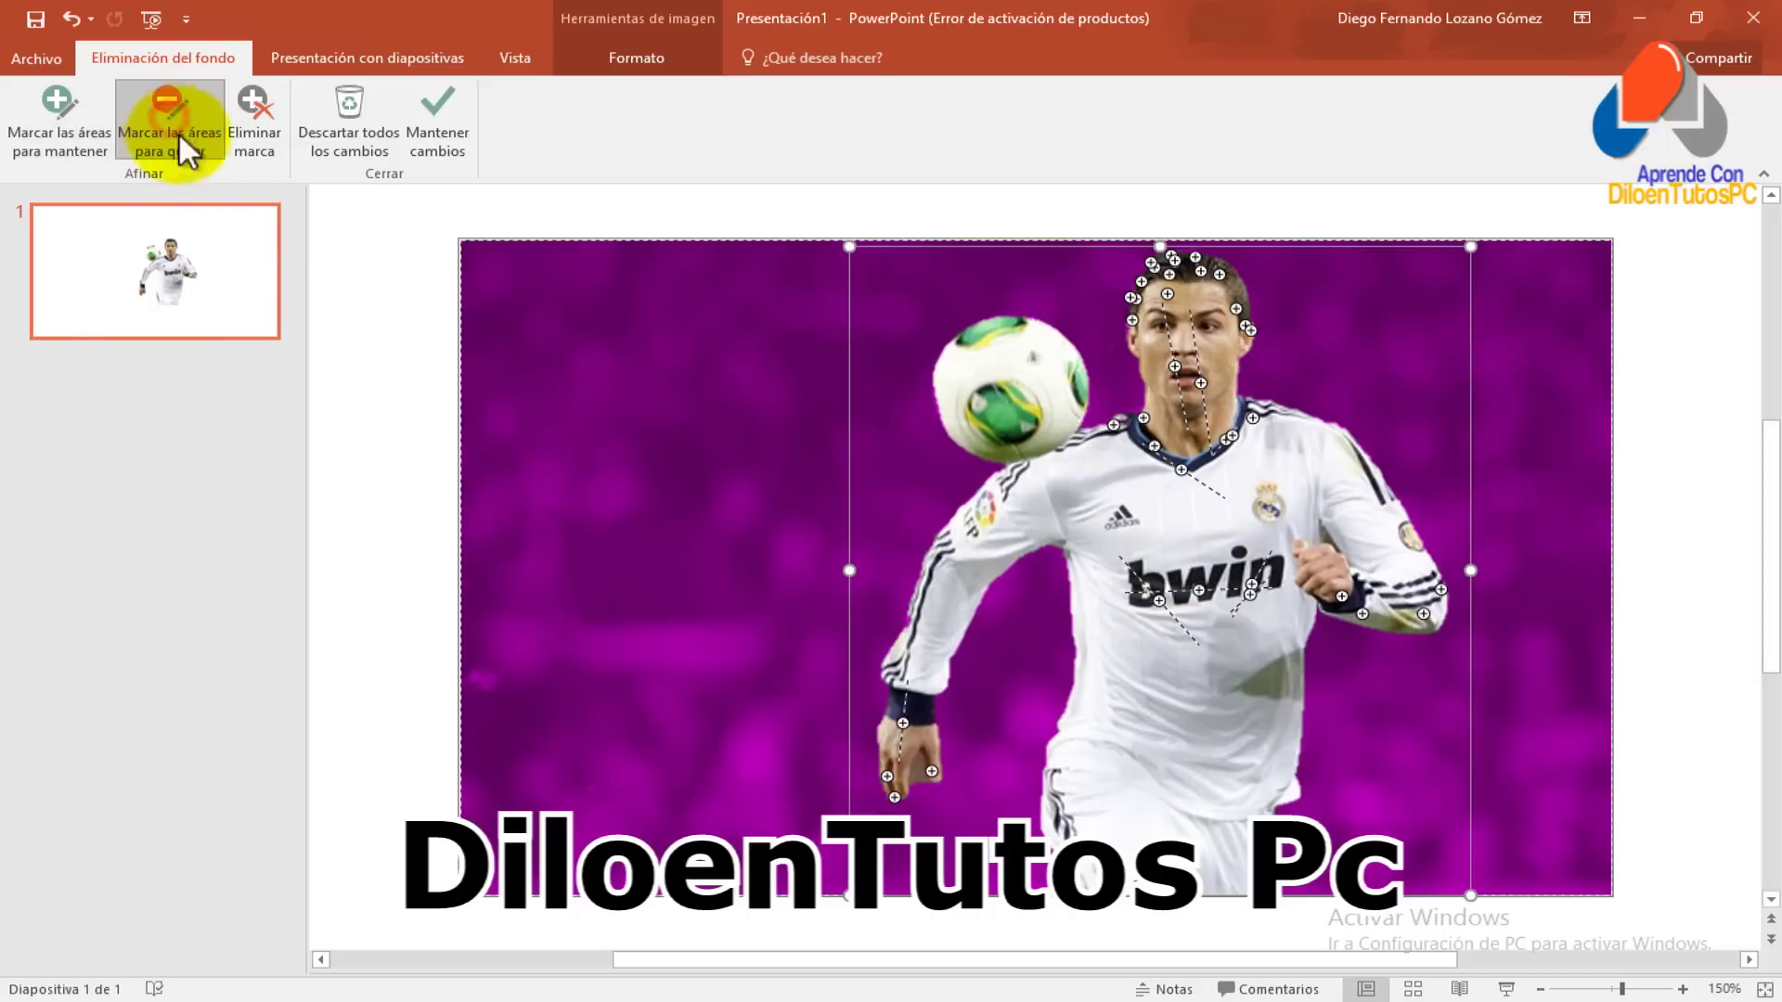
drag(991, 371, 978, 350)
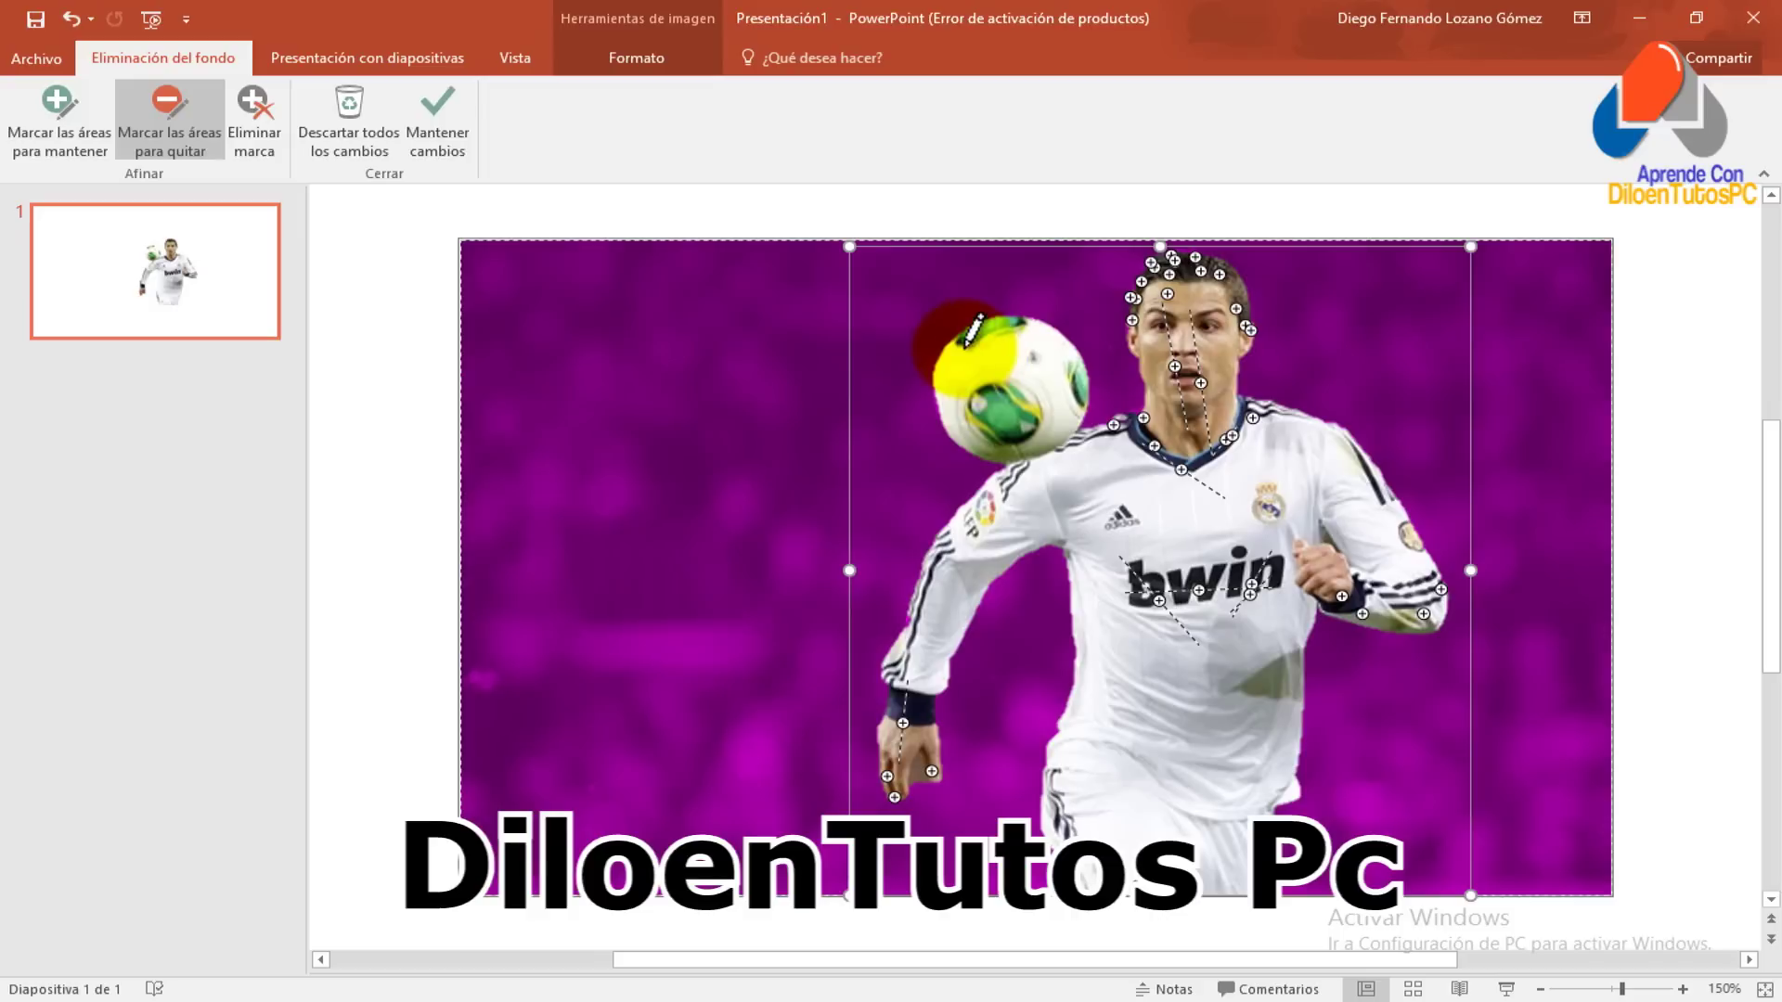
drag(888, 299, 888, 382)
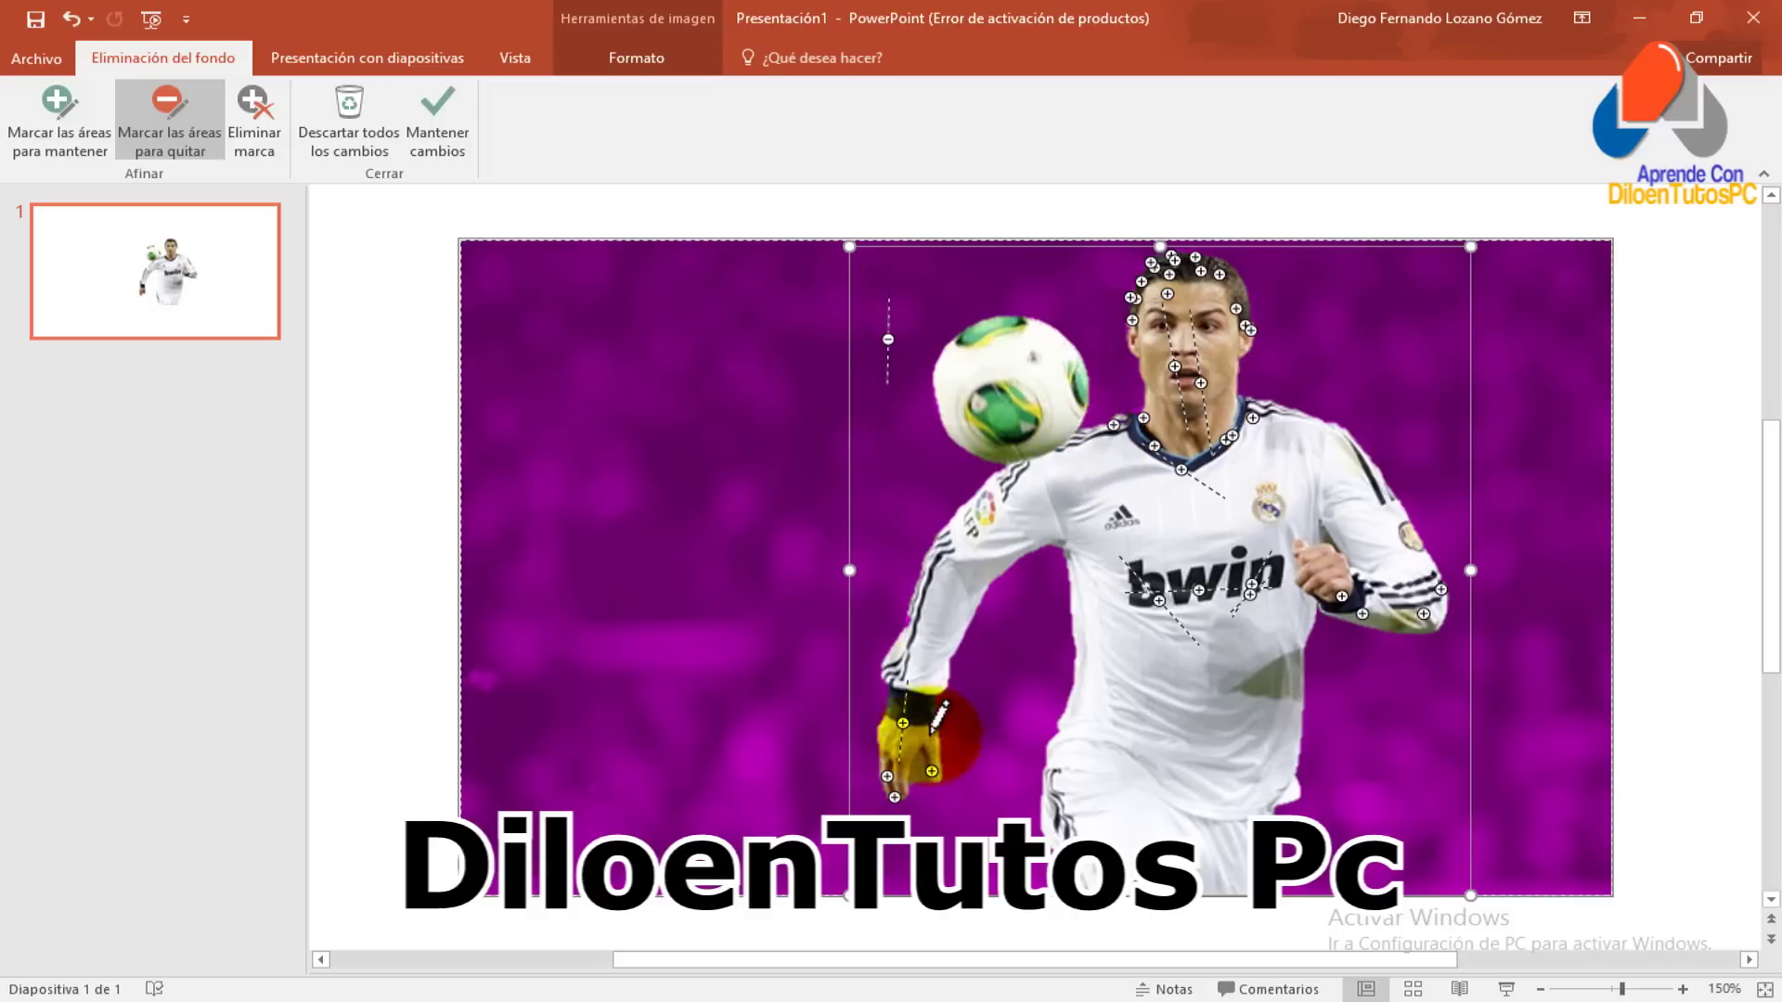
mouse_move(907, 339)
mouse_down()
mouse_move(907, 450)
mouse_move(876, 566)
mouse_up()
mouse_move(1005, 747)
mouse_down()
mouse_move(1018, 639)
mouse_move(1041, 742)
mouse_up()
drag(1363, 707, 1379, 797)
drag(1342, 316, 1385, 404)
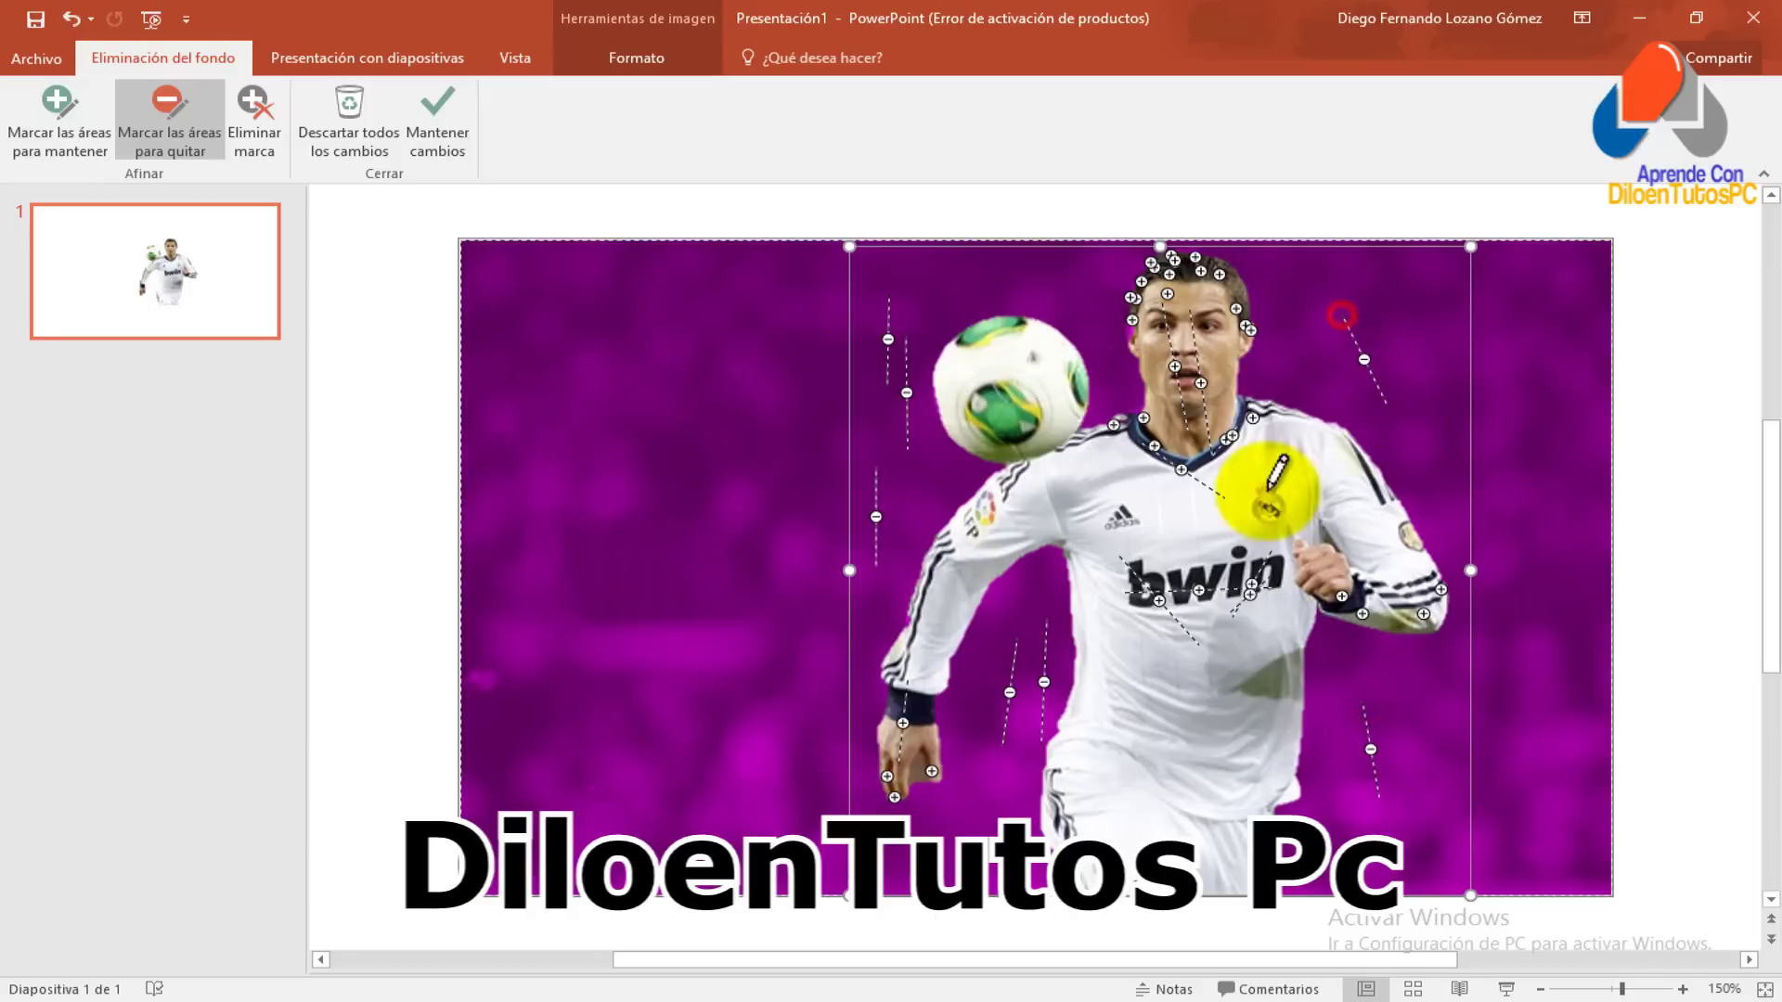
drag(1201, 525, 1207, 580)
mouse_move(1131, 637)
mouse_down()
mouse_move(1144, 692)
mouse_move(1197, 723)
mouse_move(1171, 771)
mouse_move(1202, 666)
mouse_move(1240, 649)
mouse_up()
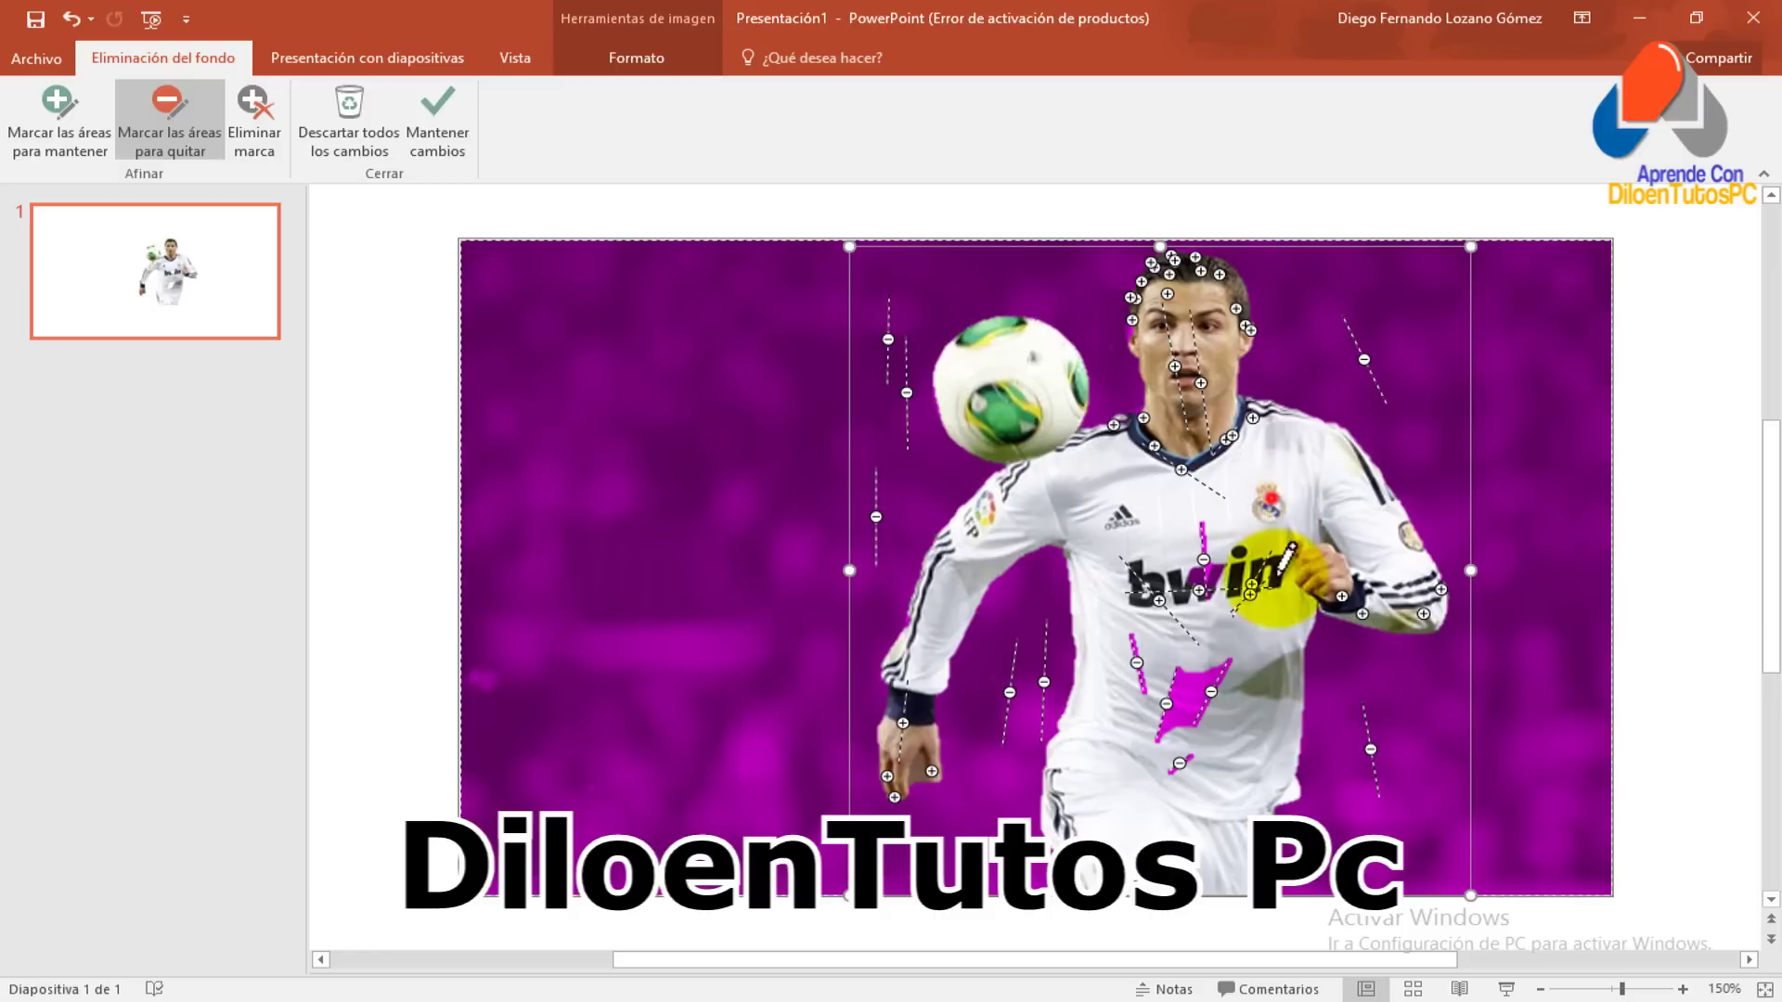
- Undo the two stray remove strokes on the crest and shirt, then switch to deleting marks
drag(1271, 501, 1273, 577)
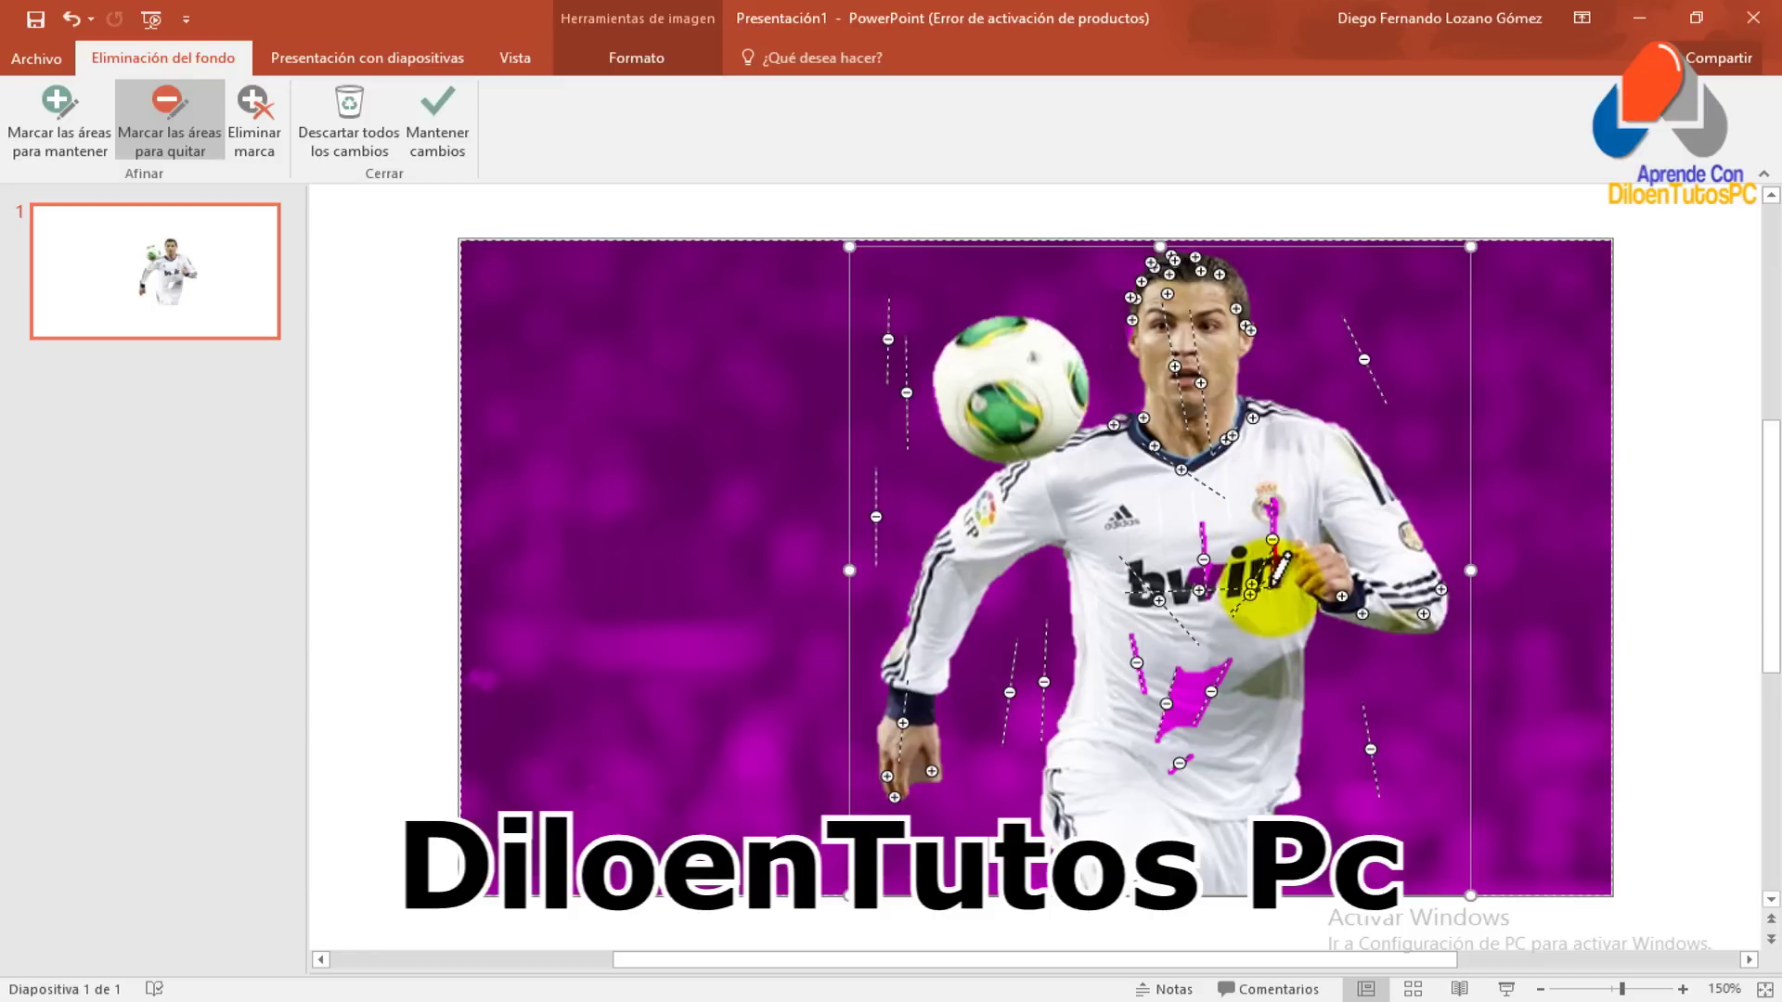
key(ctrl+z)
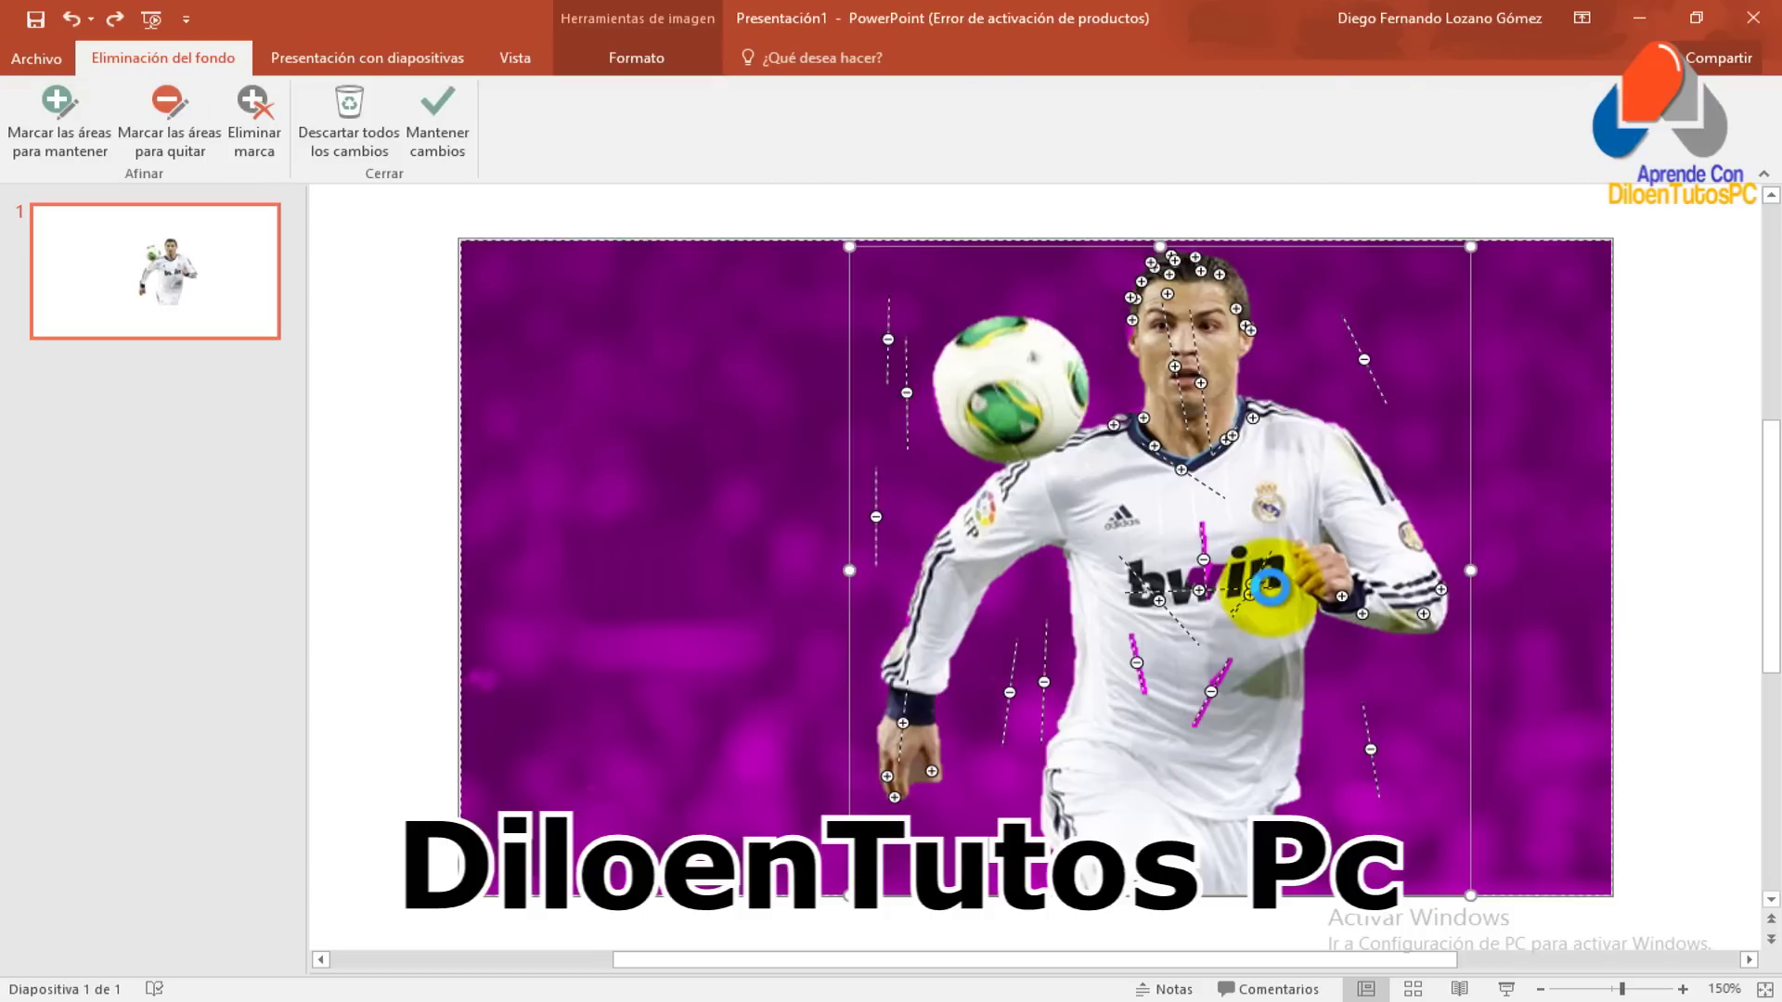
key(ctrl+z)
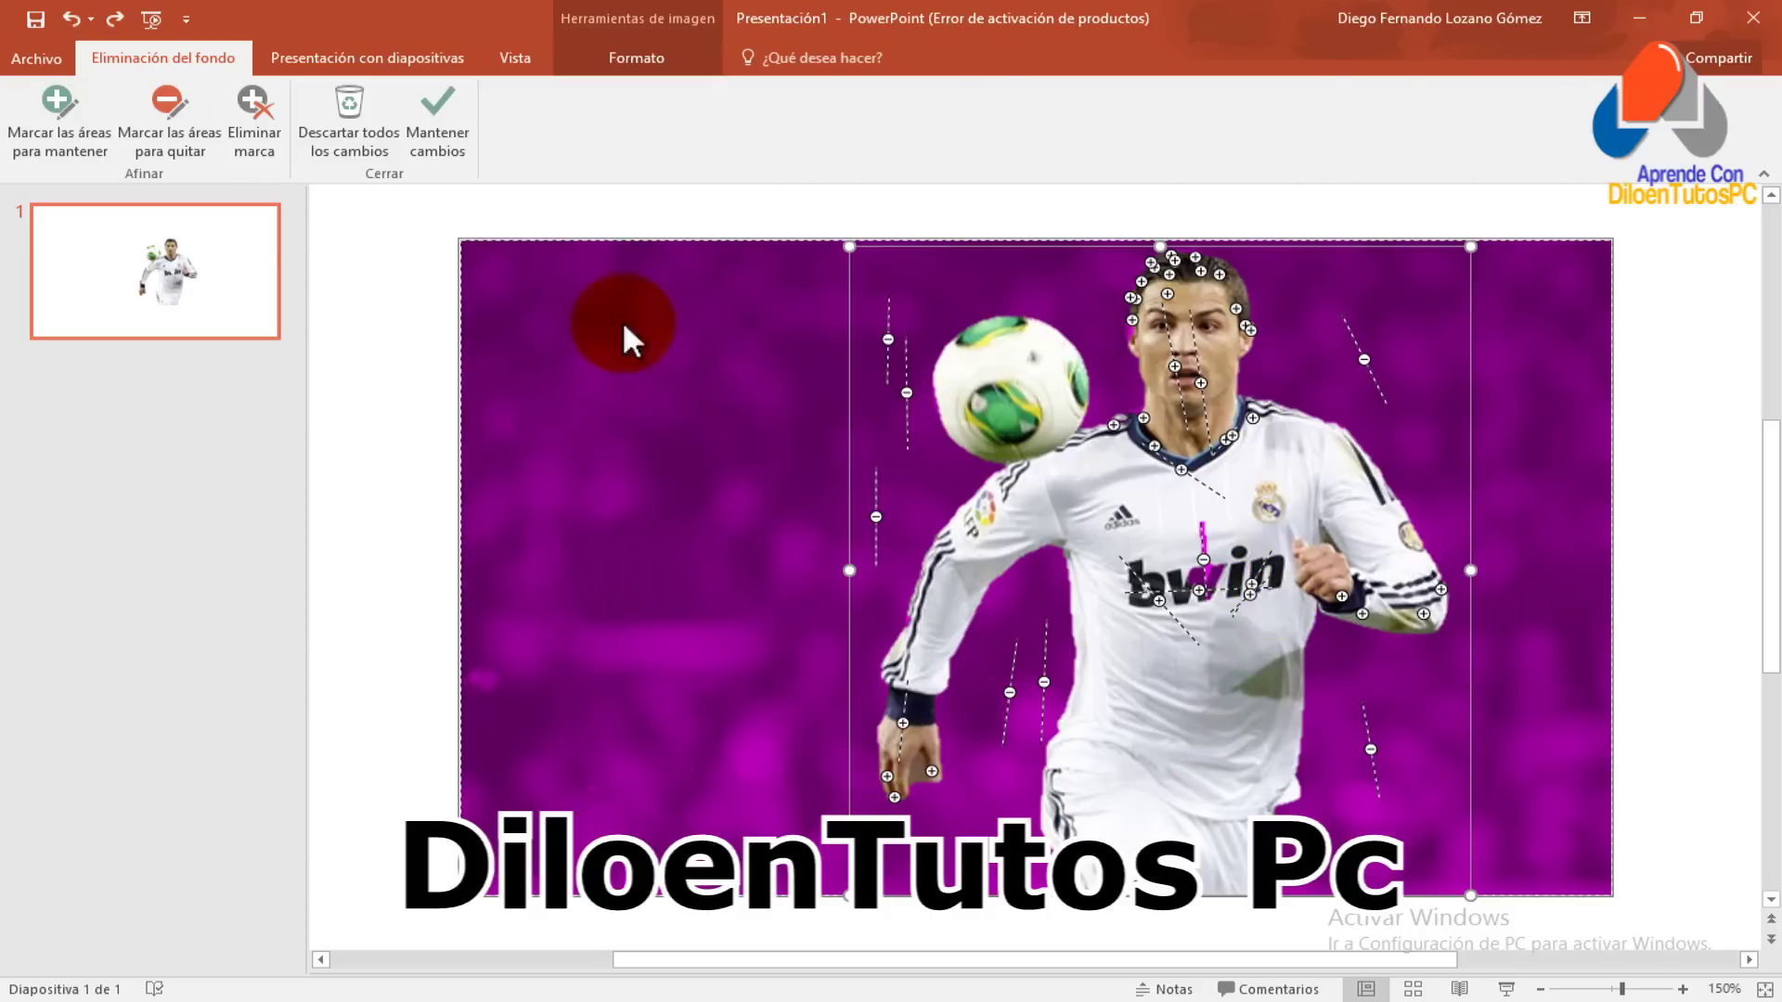
click(257, 139)
click(868, 318)
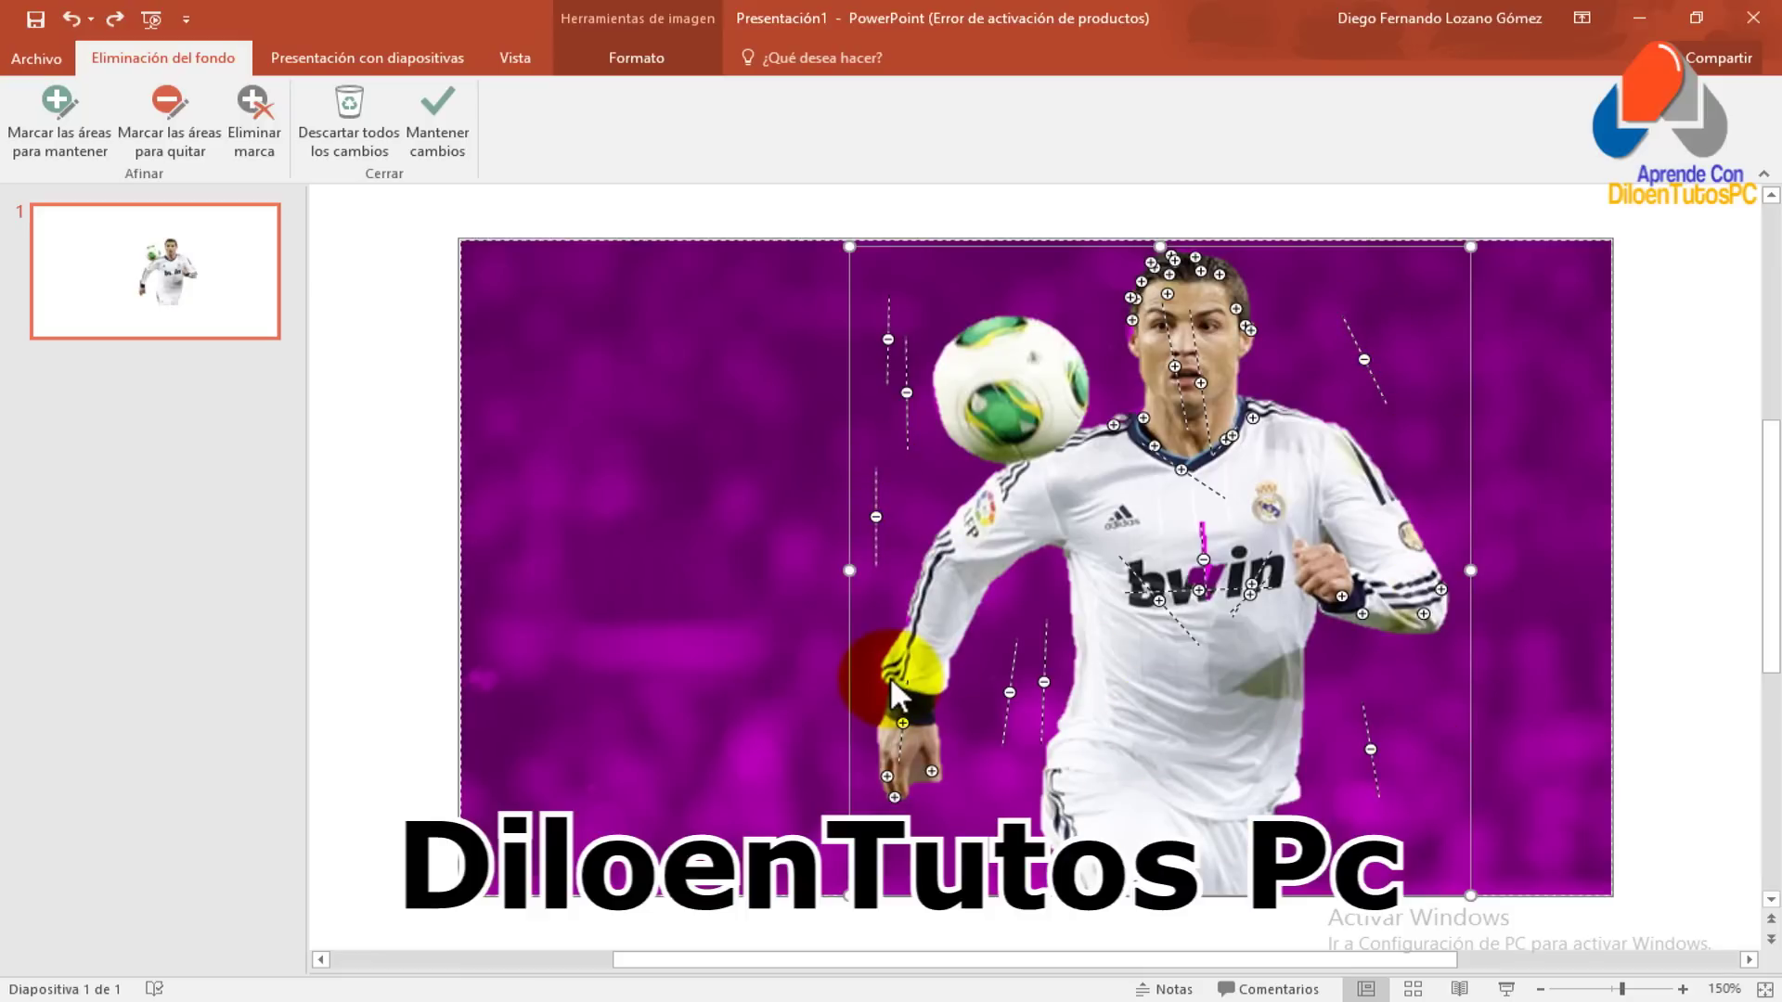
- Delete the unwanted remove marks near the ball, upper right and shirt, then apply the removal
click(251, 104)
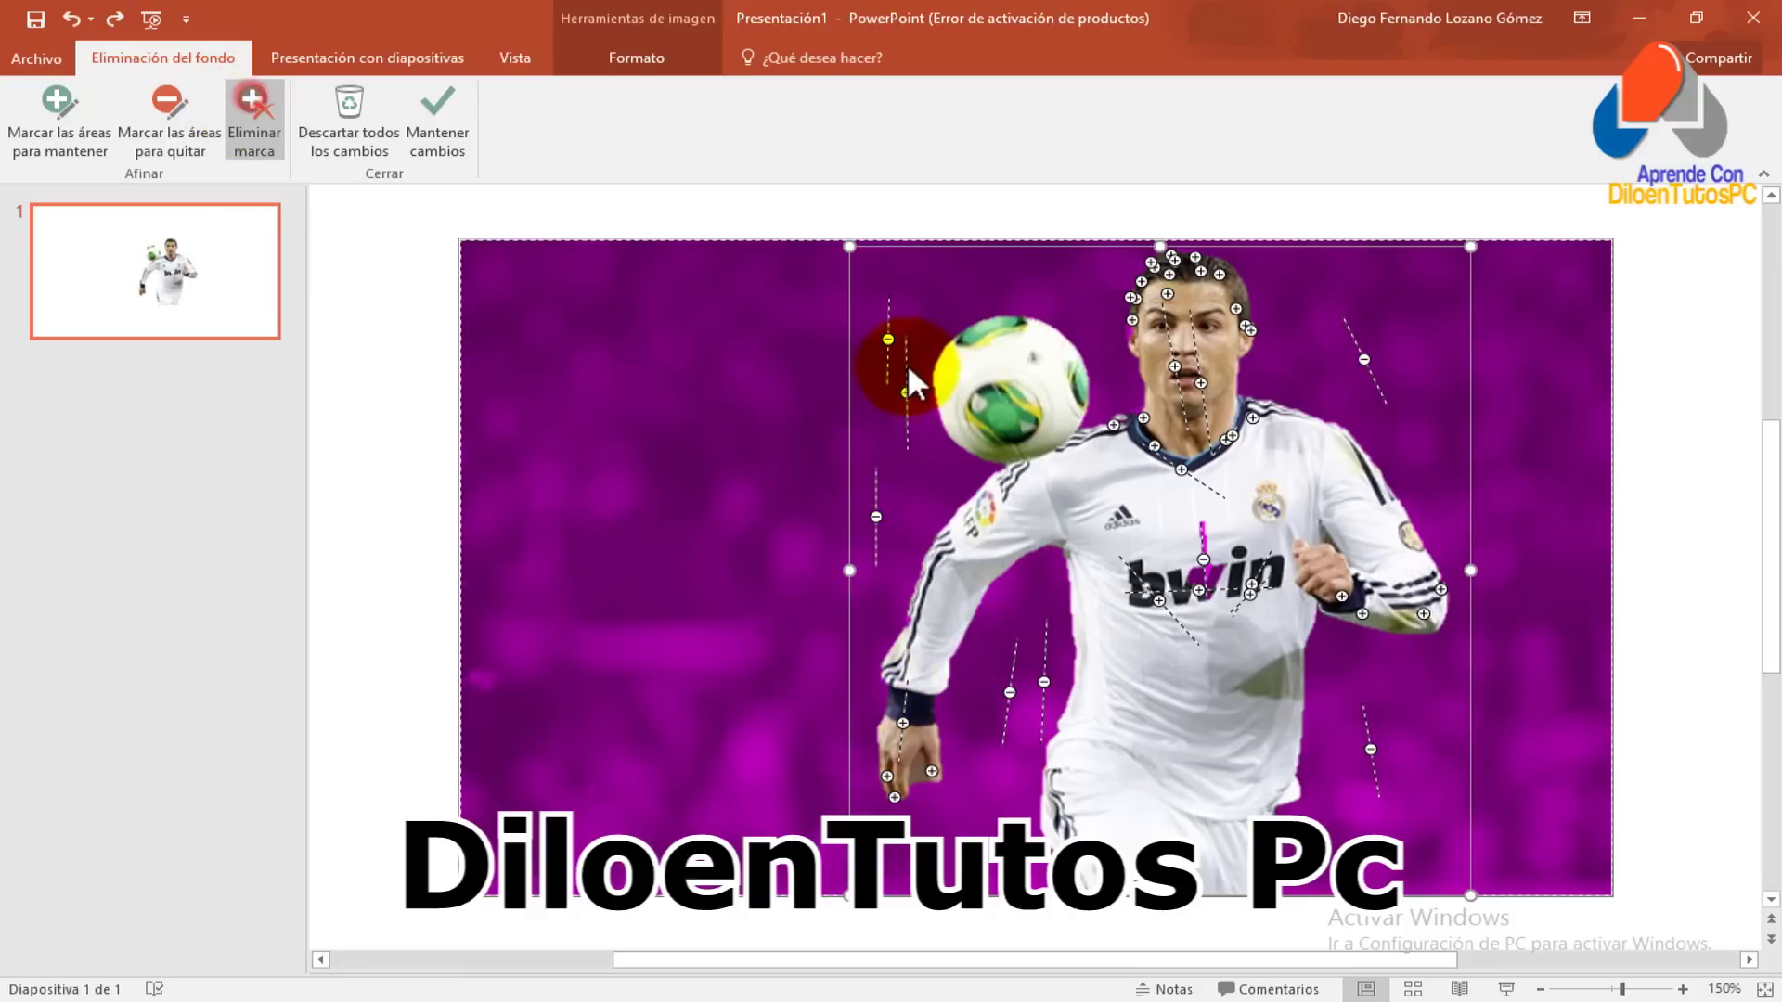
click(889, 339)
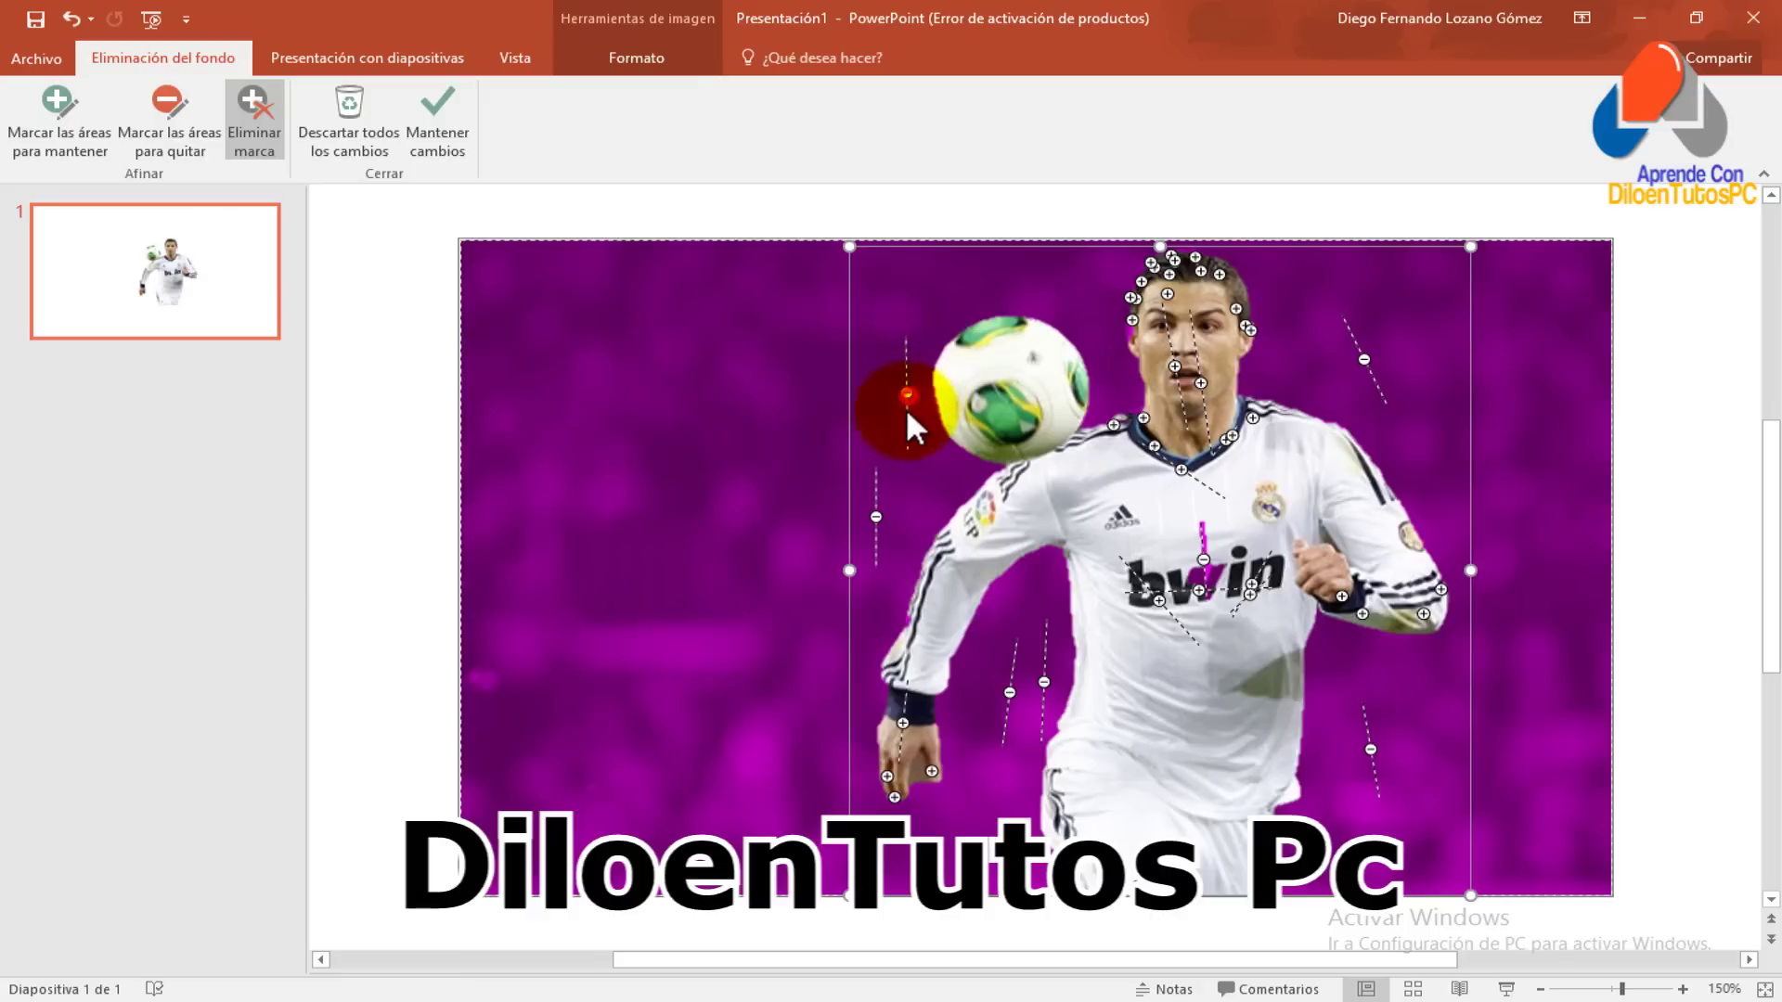
click(876, 517)
drag(1363, 362, 1470, 566)
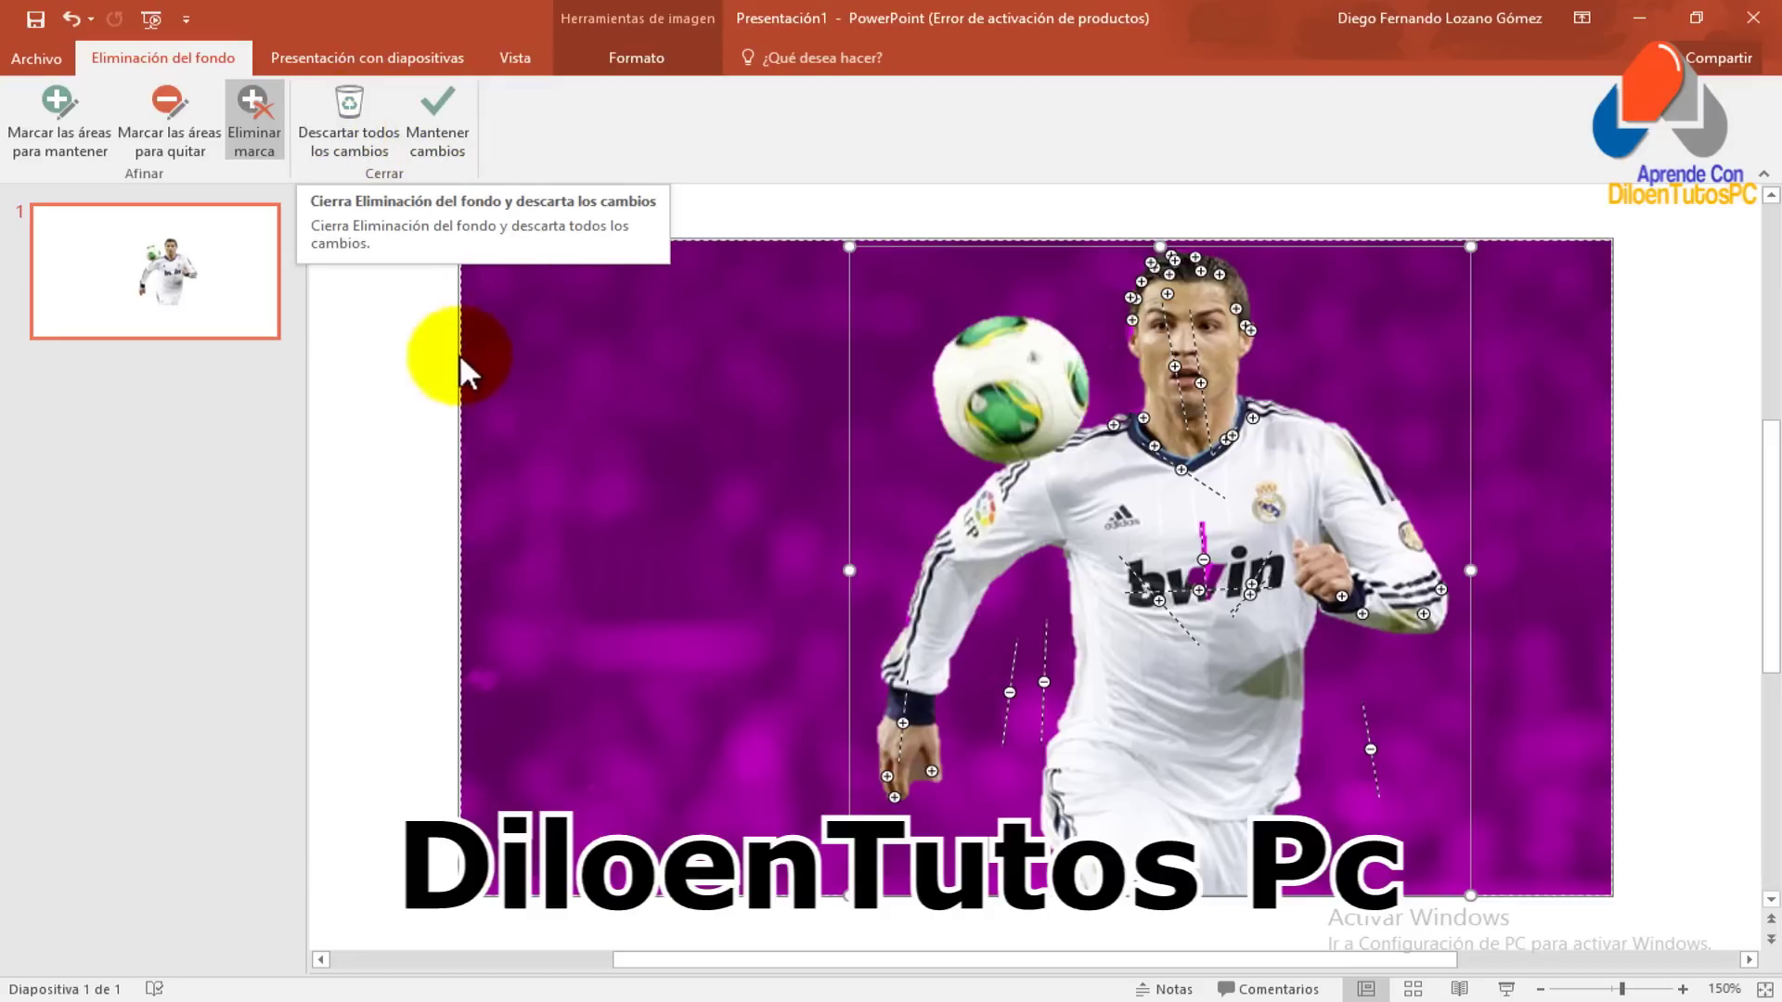
click(1125, 583)
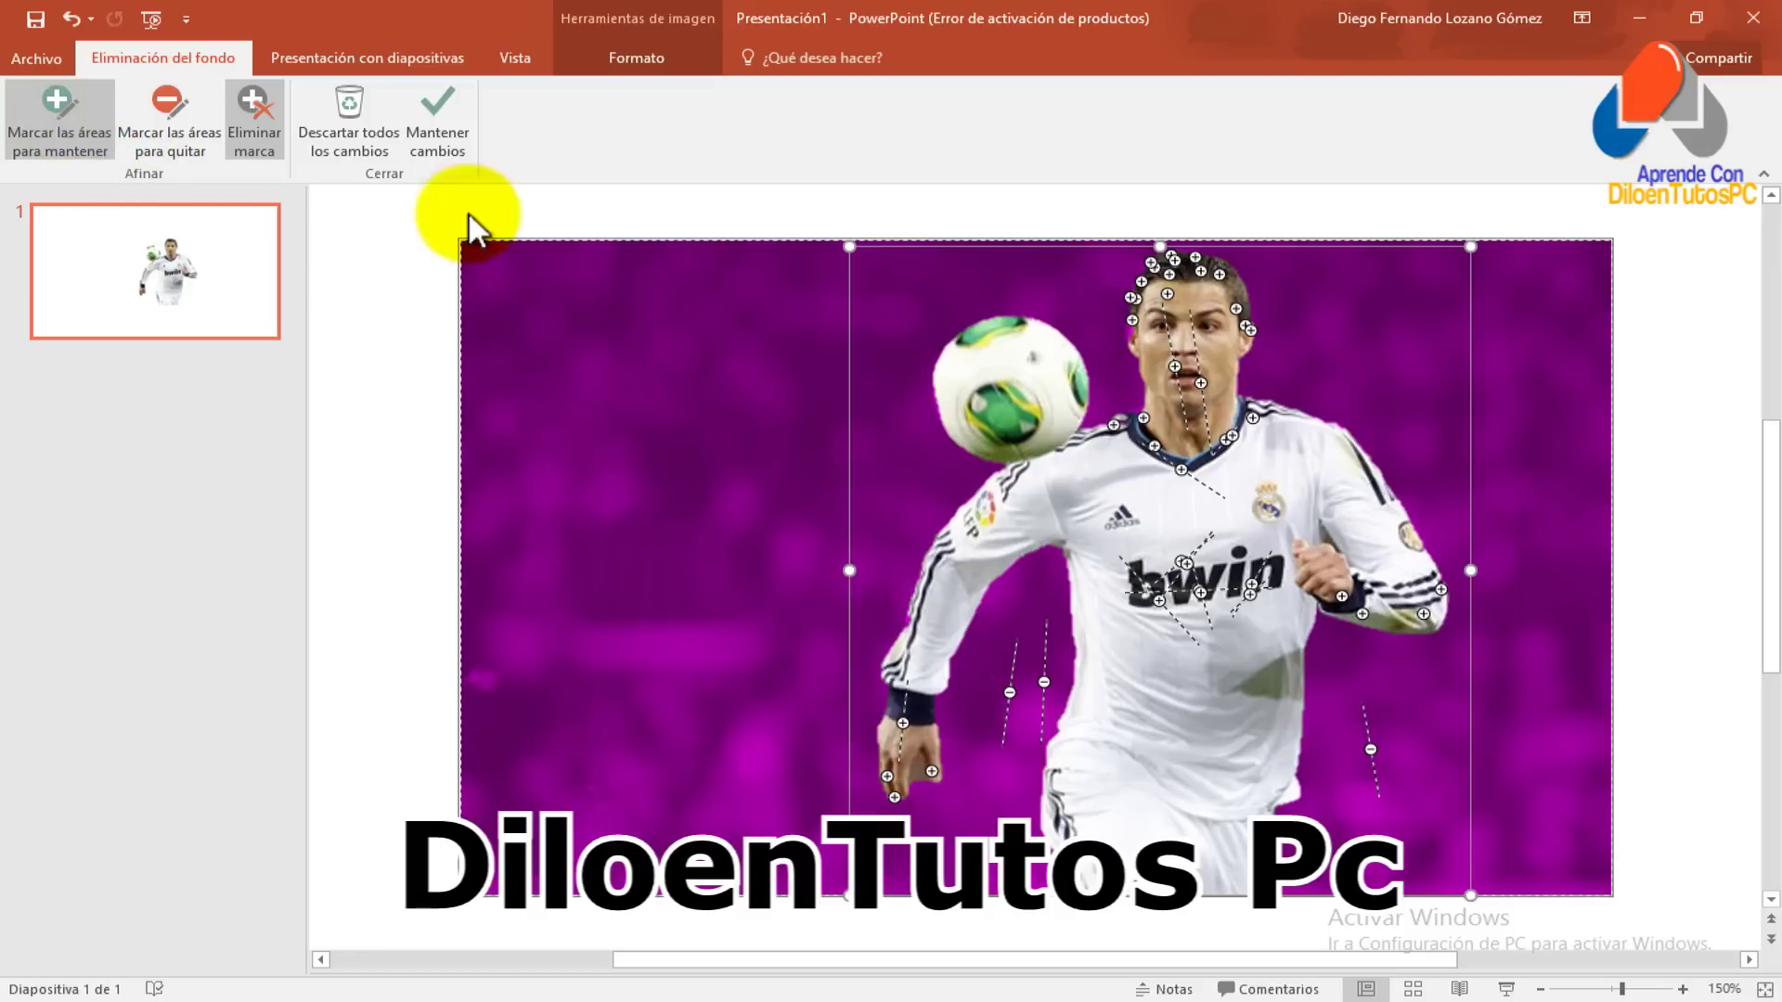
click(441, 109)
- Reposition the cut-out footballer and ball slightly up and right, above the 'DiloenTutos Pc' text
click(1648, 704)
mouse_move(1247, 633)
mouse_down()
mouse_move(1223, 660)
mouse_move(1272, 648)
mouse_up()
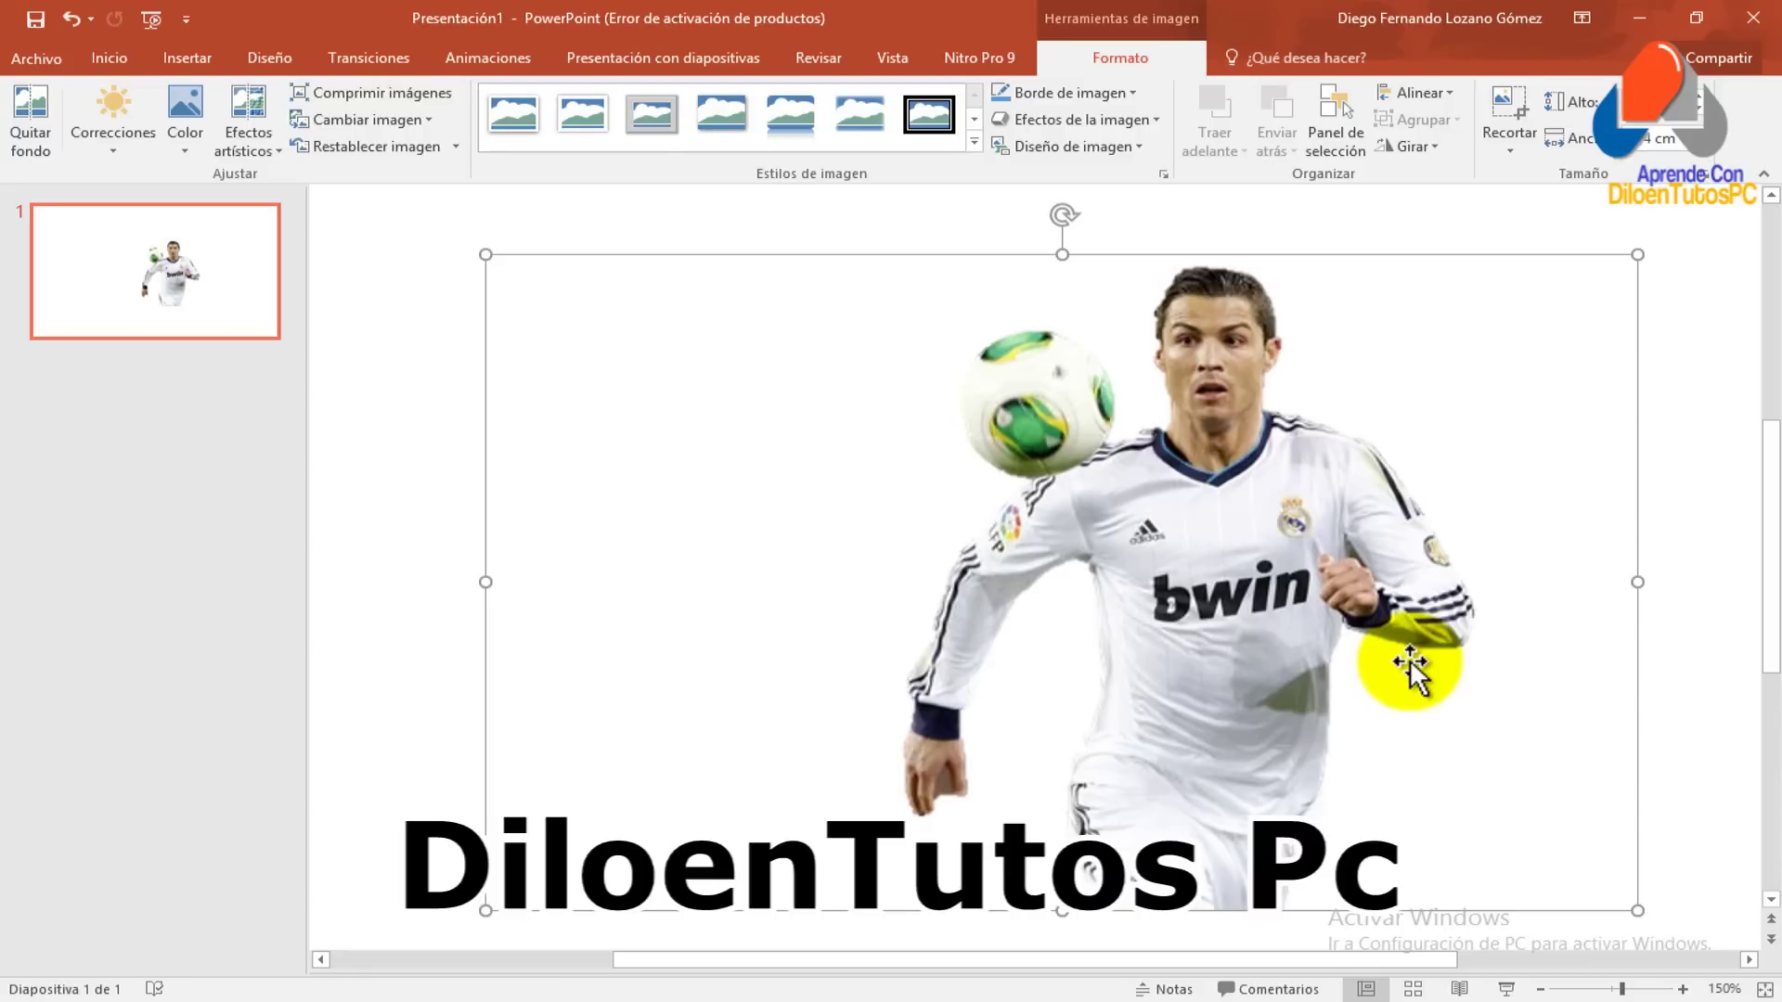
drag(1269, 661, 1281, 647)
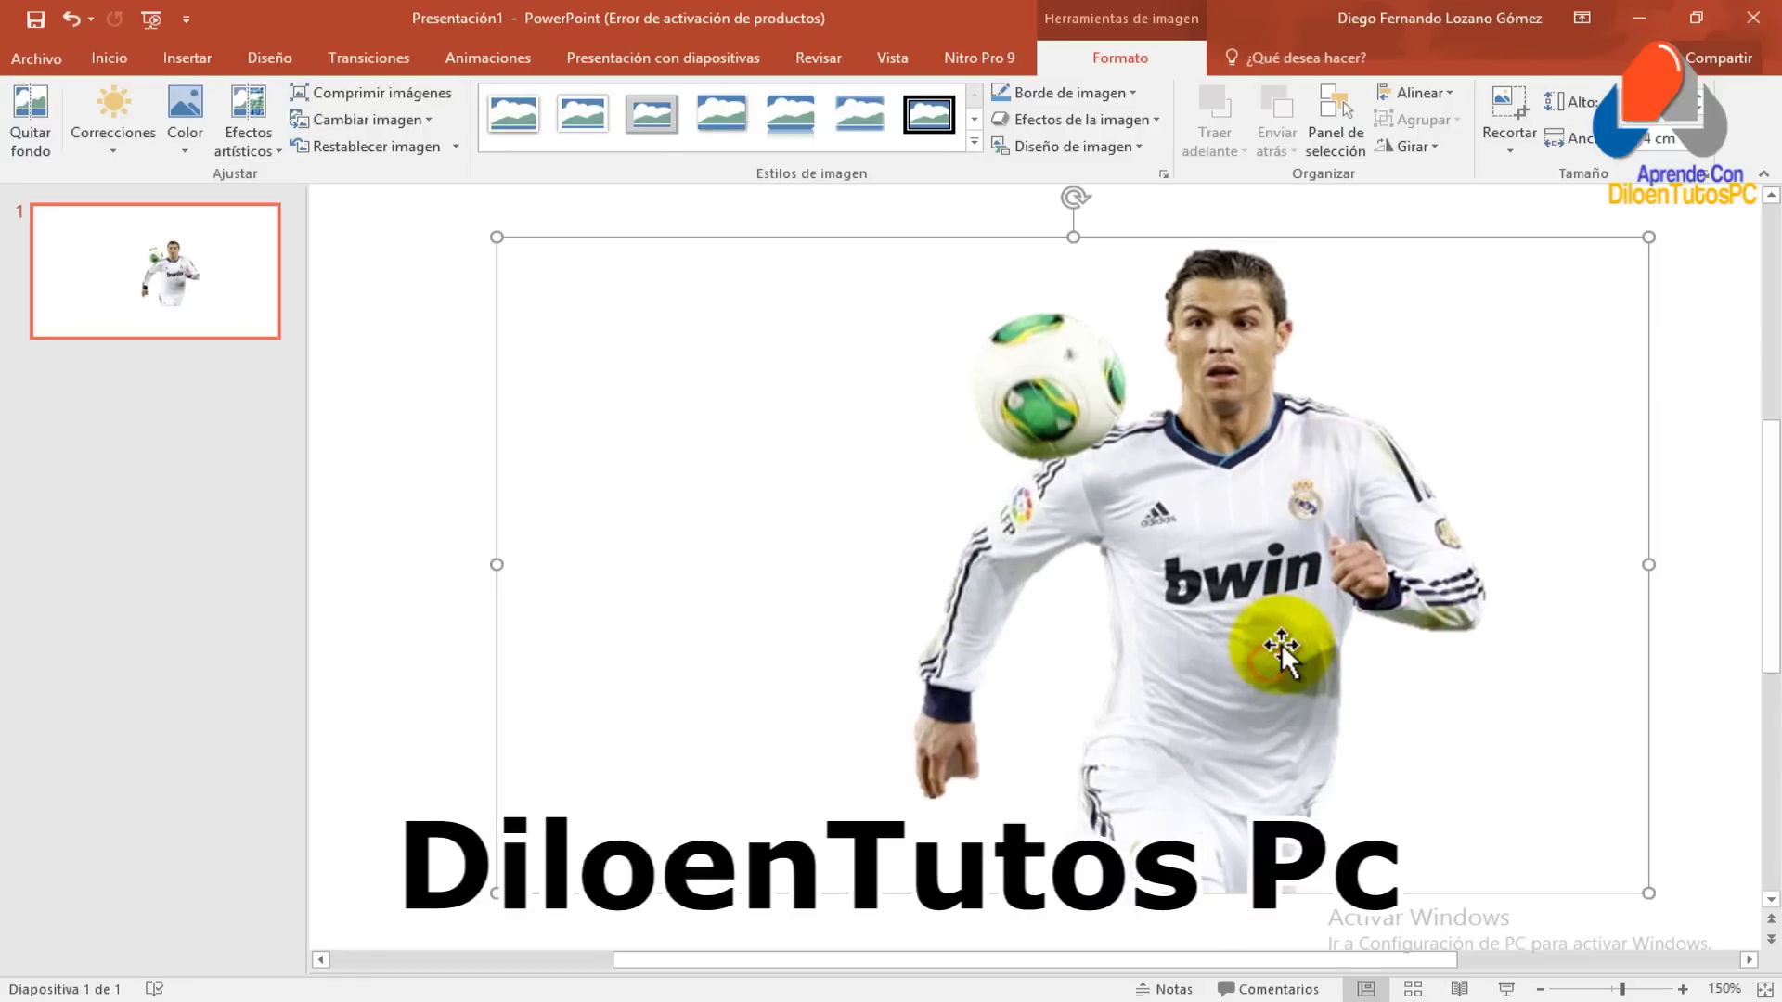